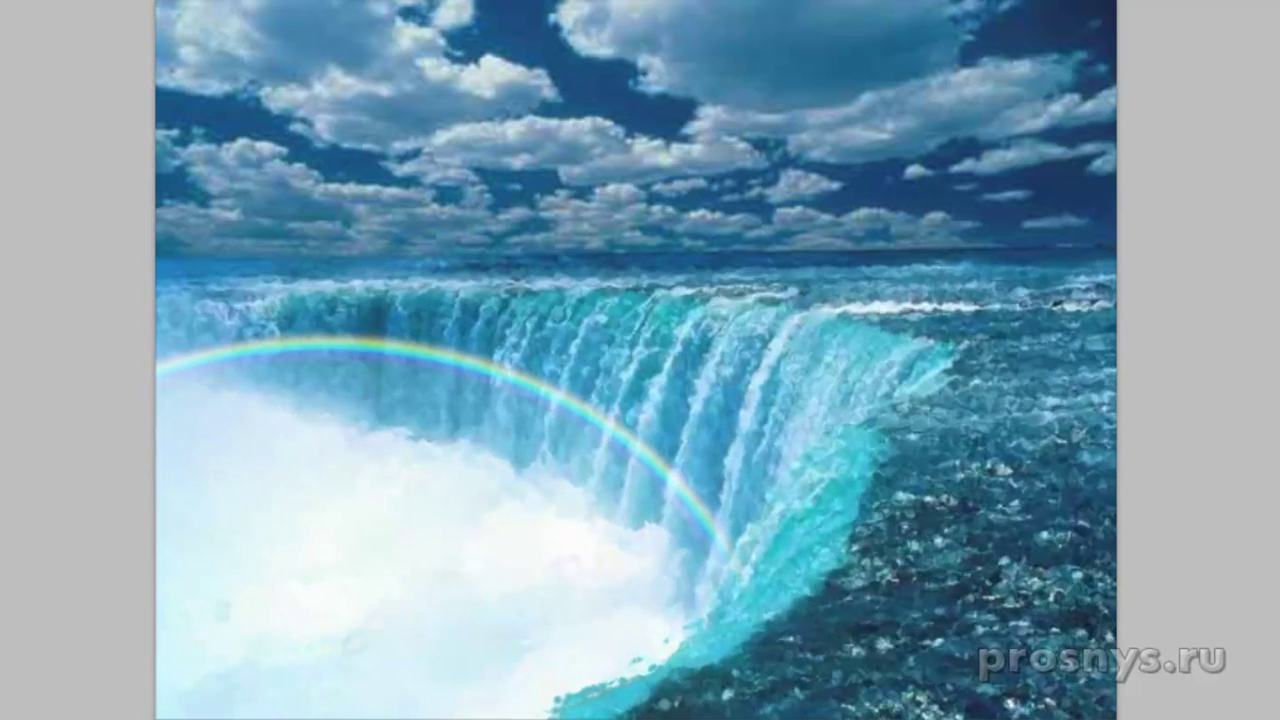
Close the open waterfall image, switch to the web browser and search Google Images for "водопад"
key("ctrl+w")
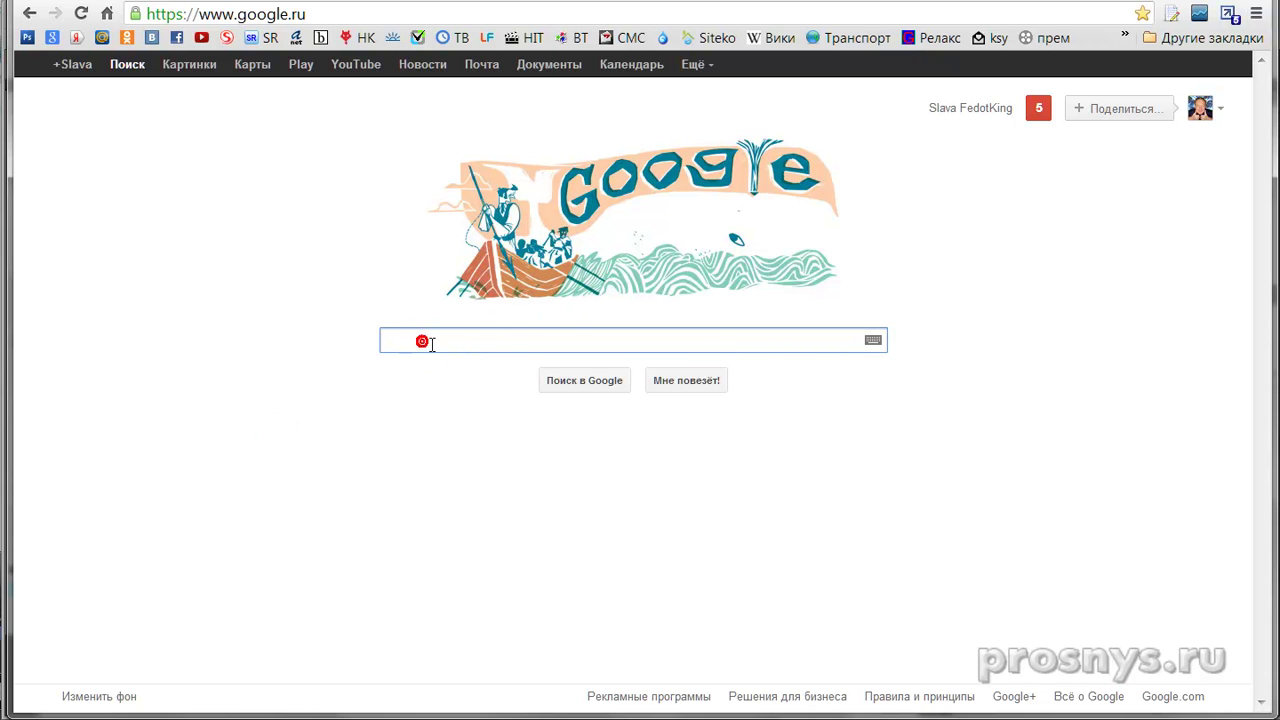
type("водопад")
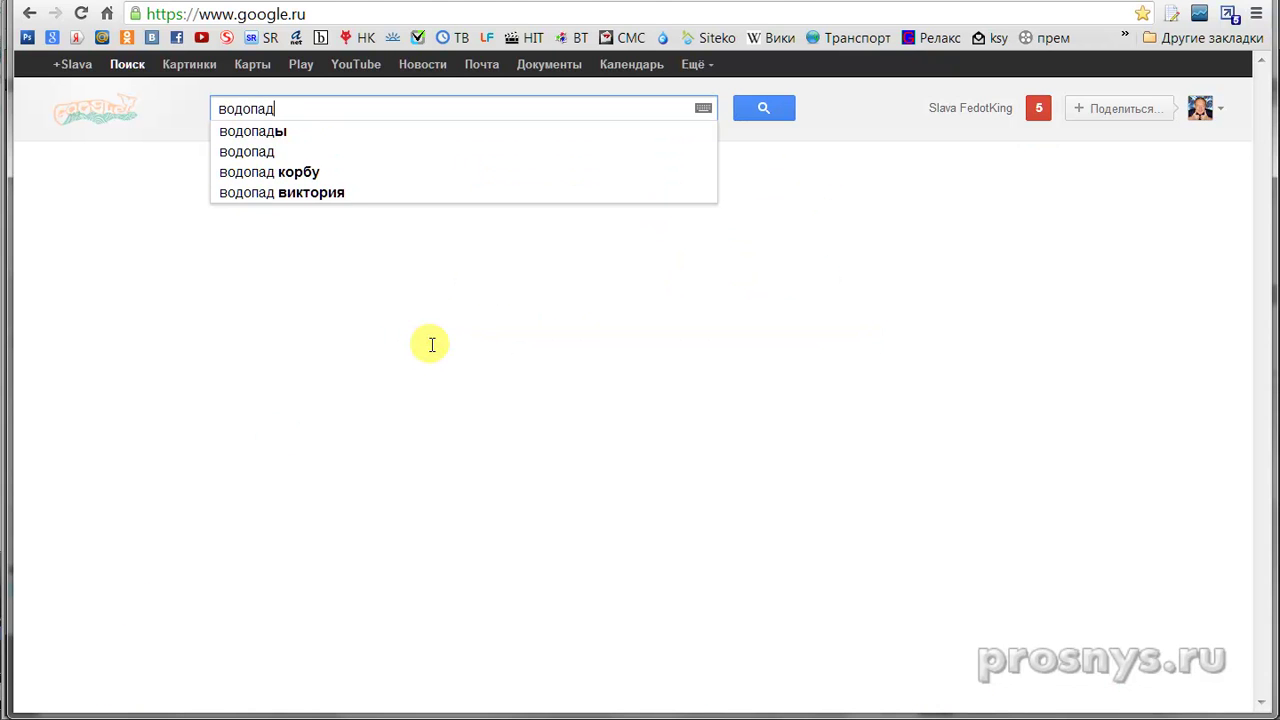
key("Return")
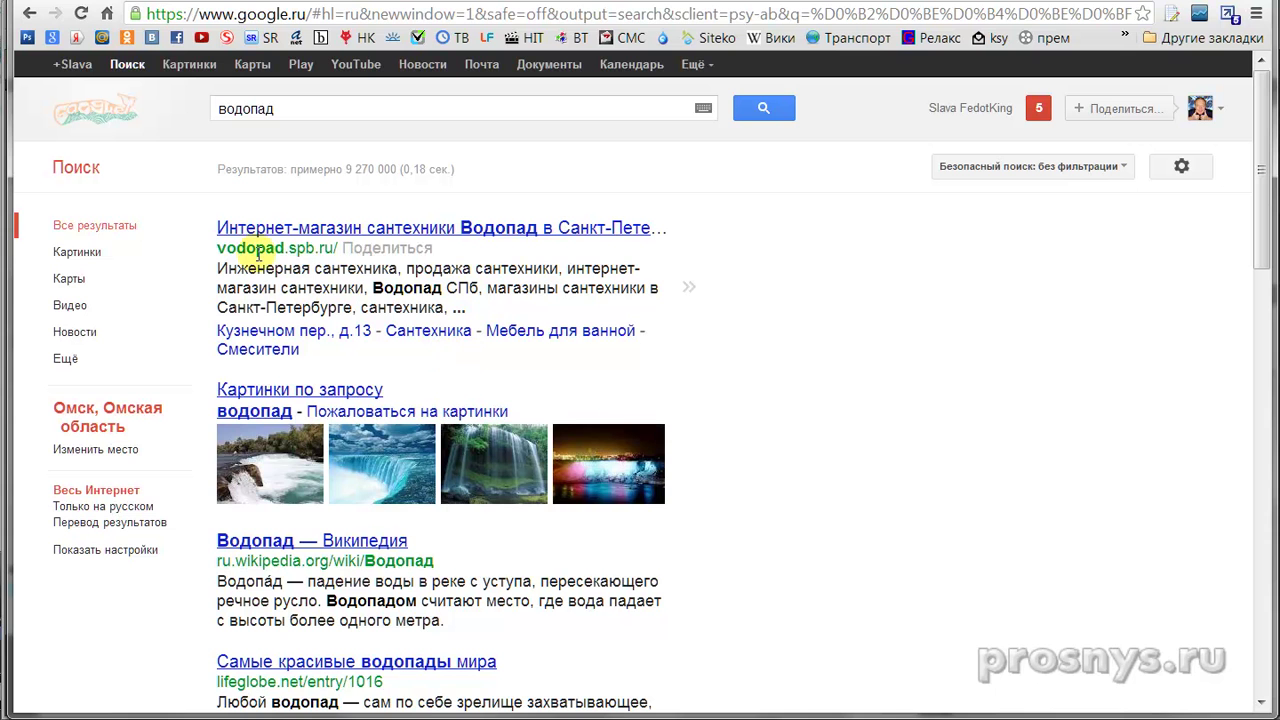
left_click(86, 252)
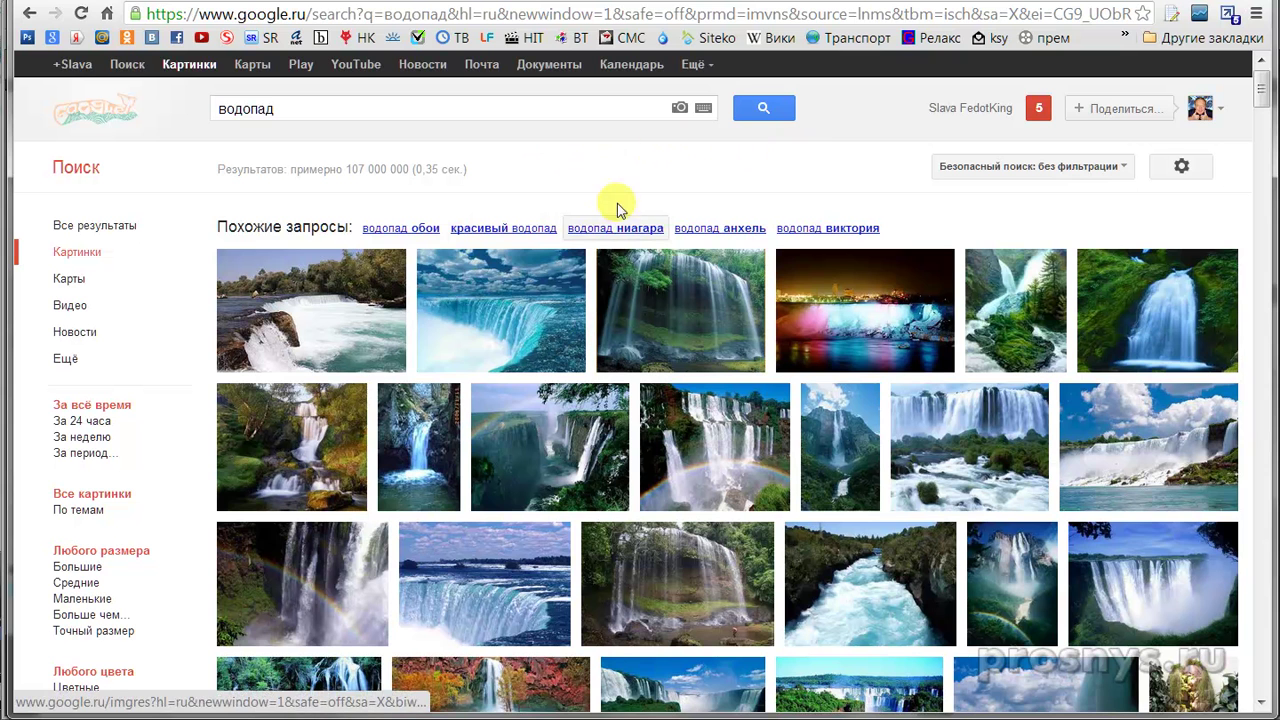
Open the niagara-falls.jpg result from us-visa.ru at full size and copy the picture to the clipboard
left_click(483, 303)
mouse_move(517, 309)
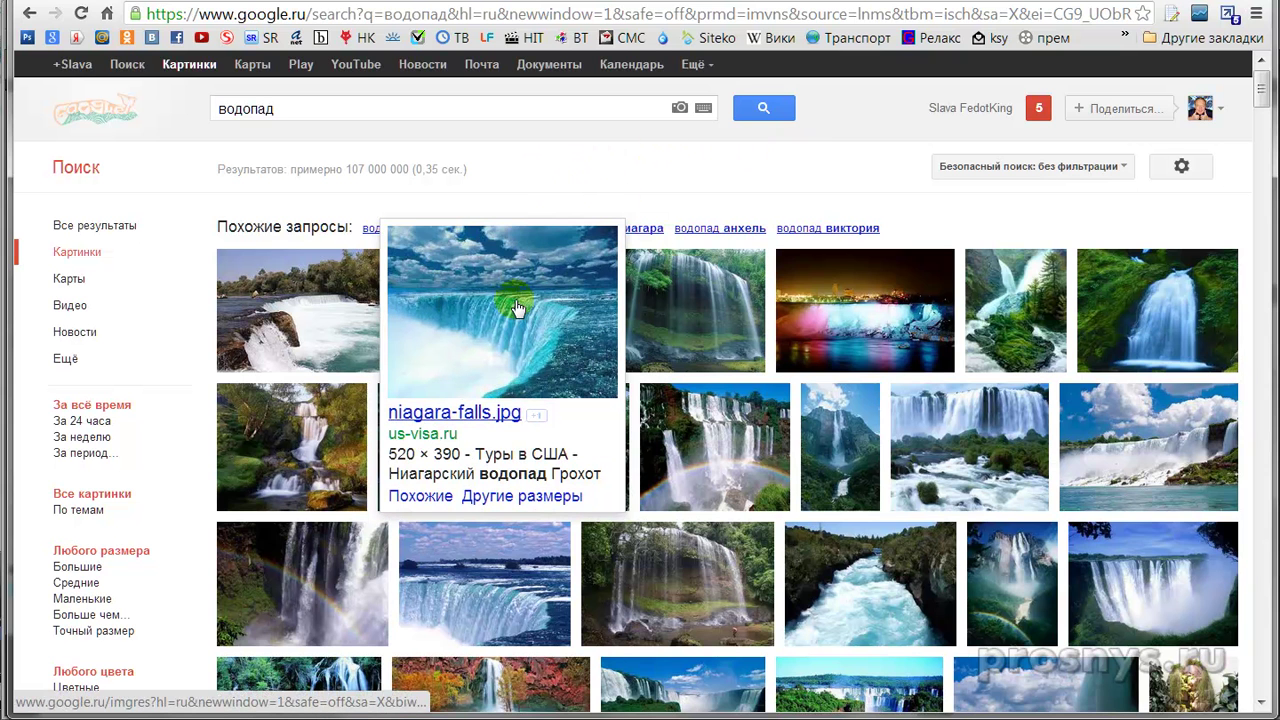
left_click(517, 309)
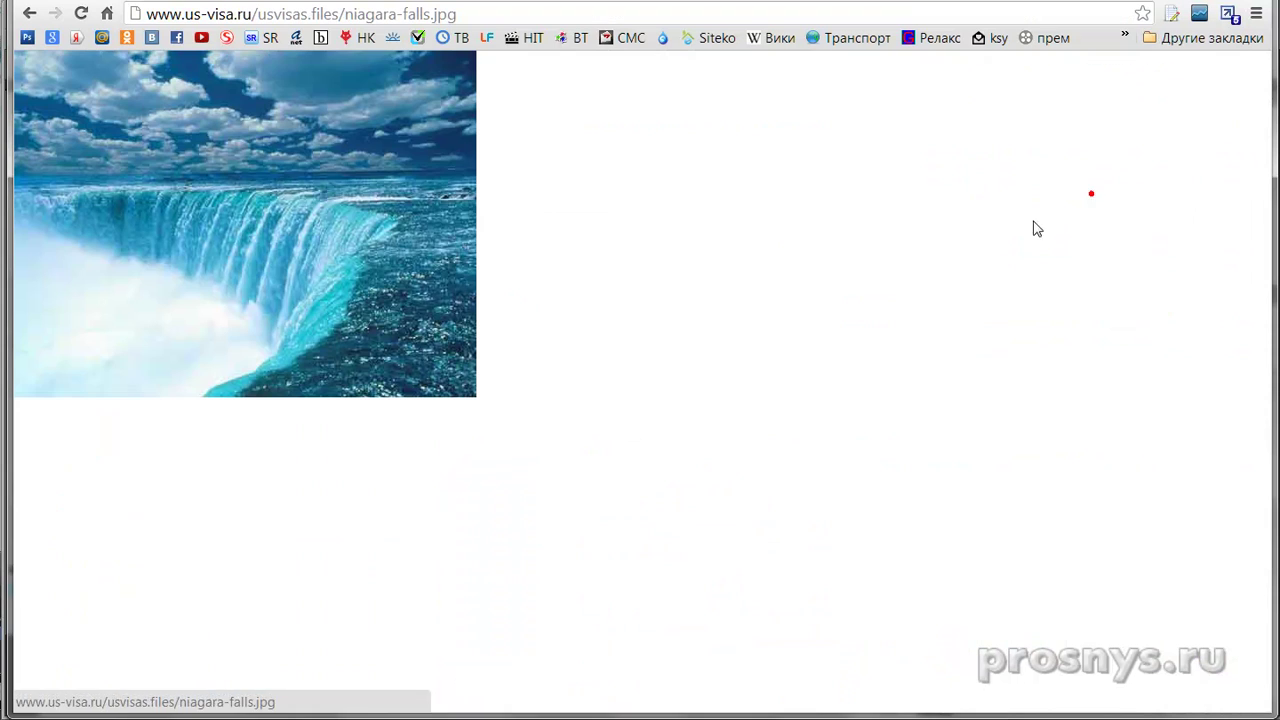
right_click(242, 130)
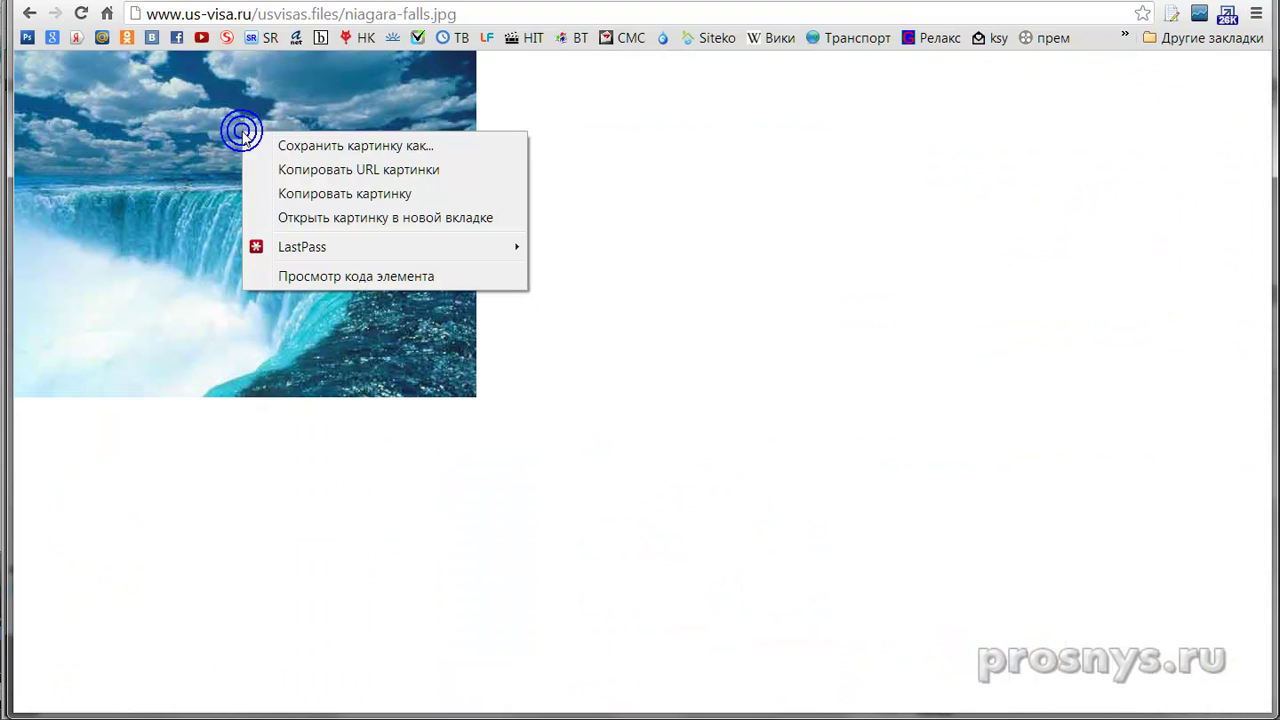
left_click(393, 192)
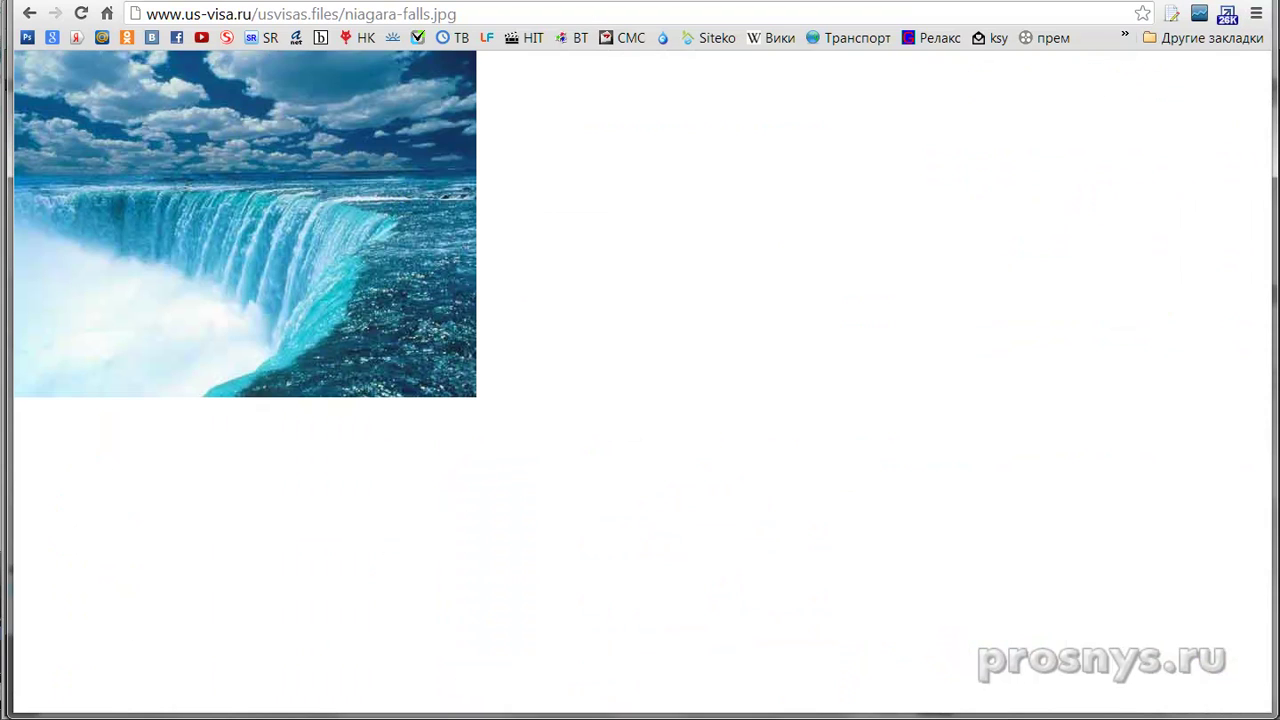
Switch to Photoshop, create a new 520 × 390 pixel document from the clipboard preset and paste the waterfall picture
key("alt+Tab")
key("ctrl+n")
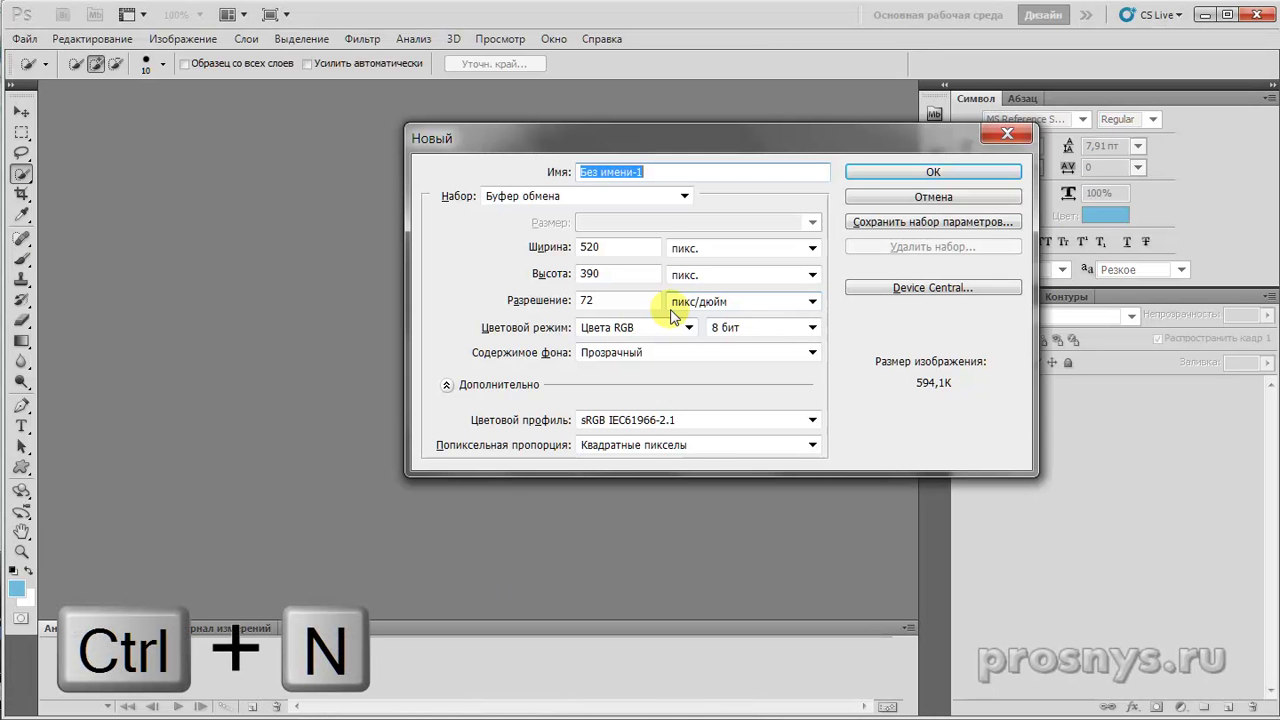
key("Return")
key("ctrl+v")
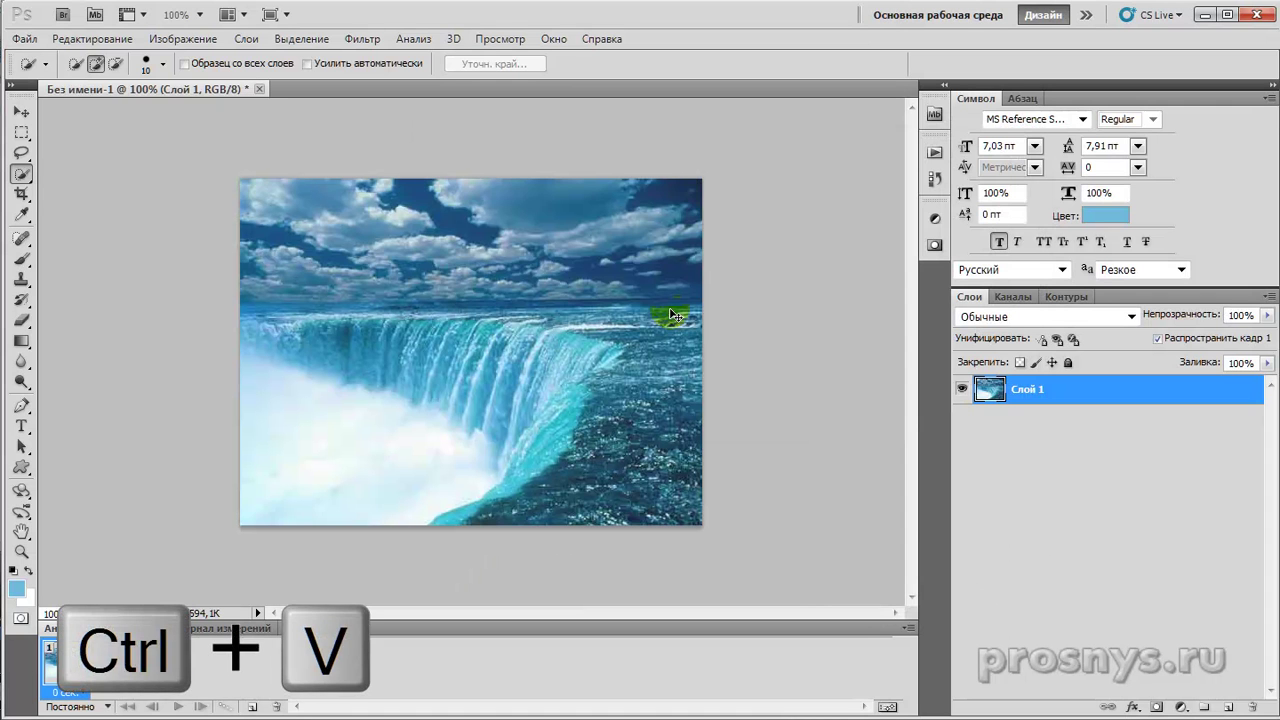
Select the water area below the horizon with the Rectangular Marquee and copy it onto three new layers
scroll(674, 315, "up", 2)
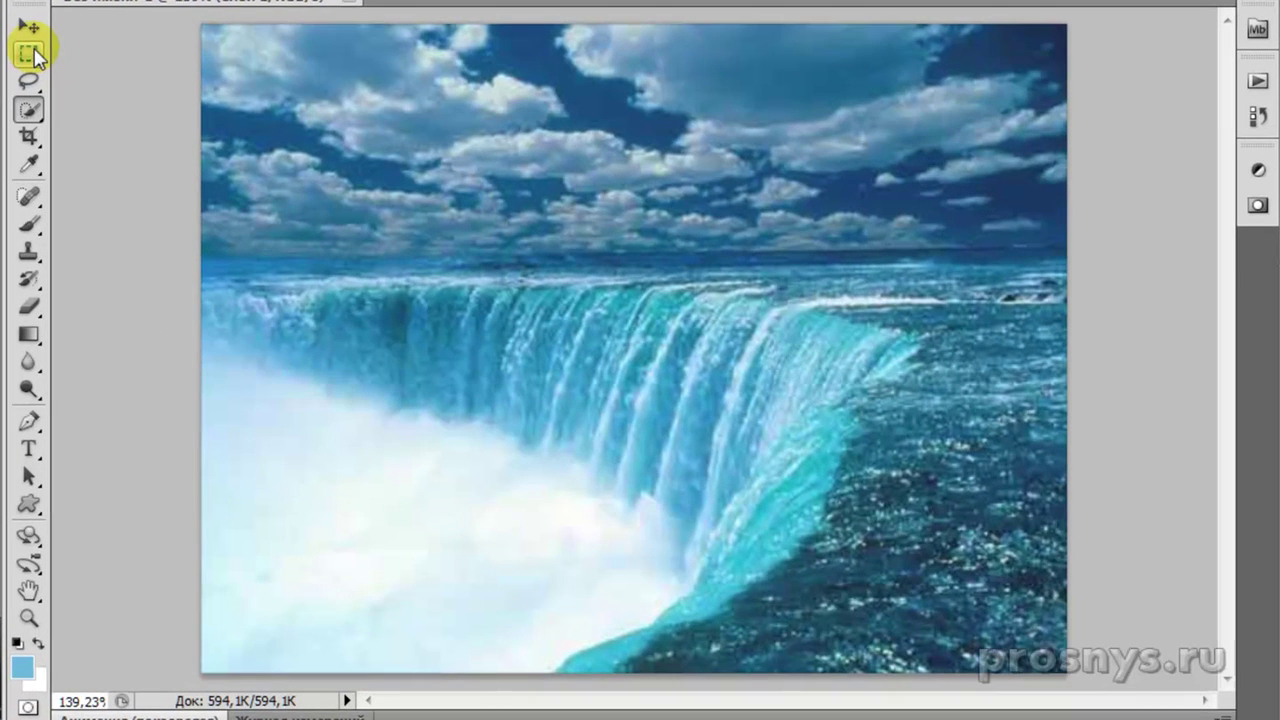
left_click(21, 132)
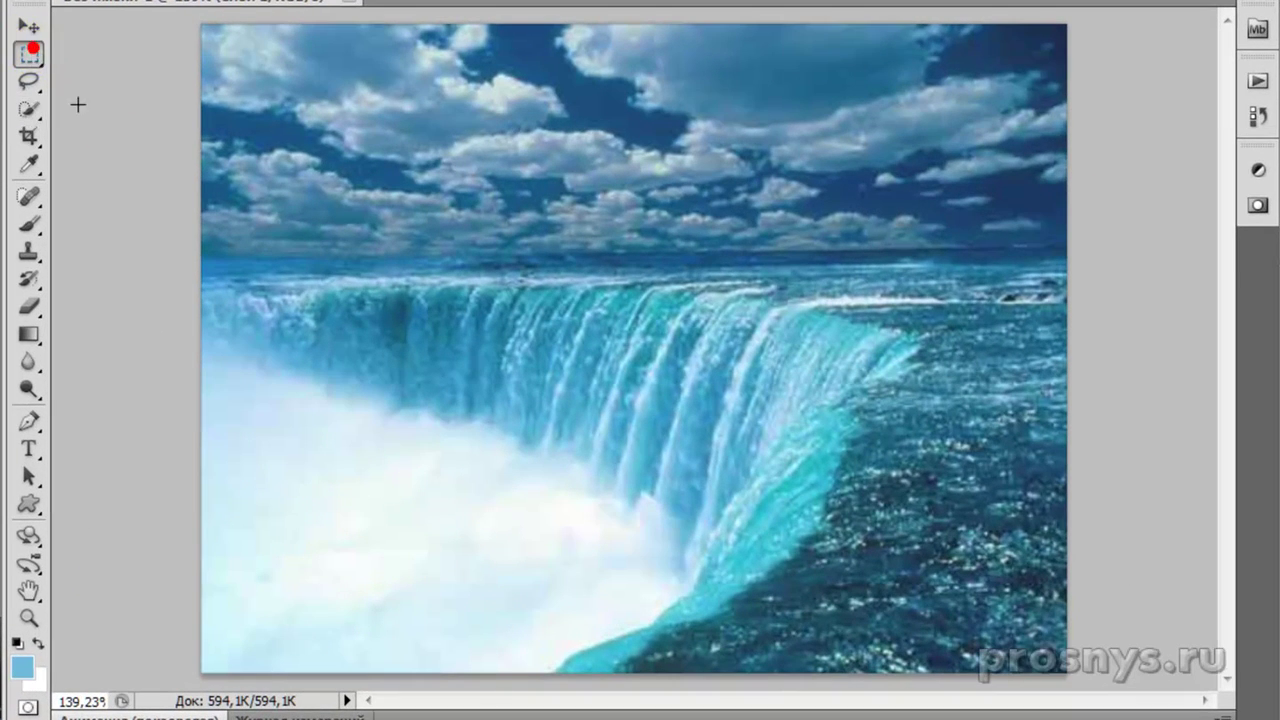
left_click_drag(185, 264, 1116, 705)
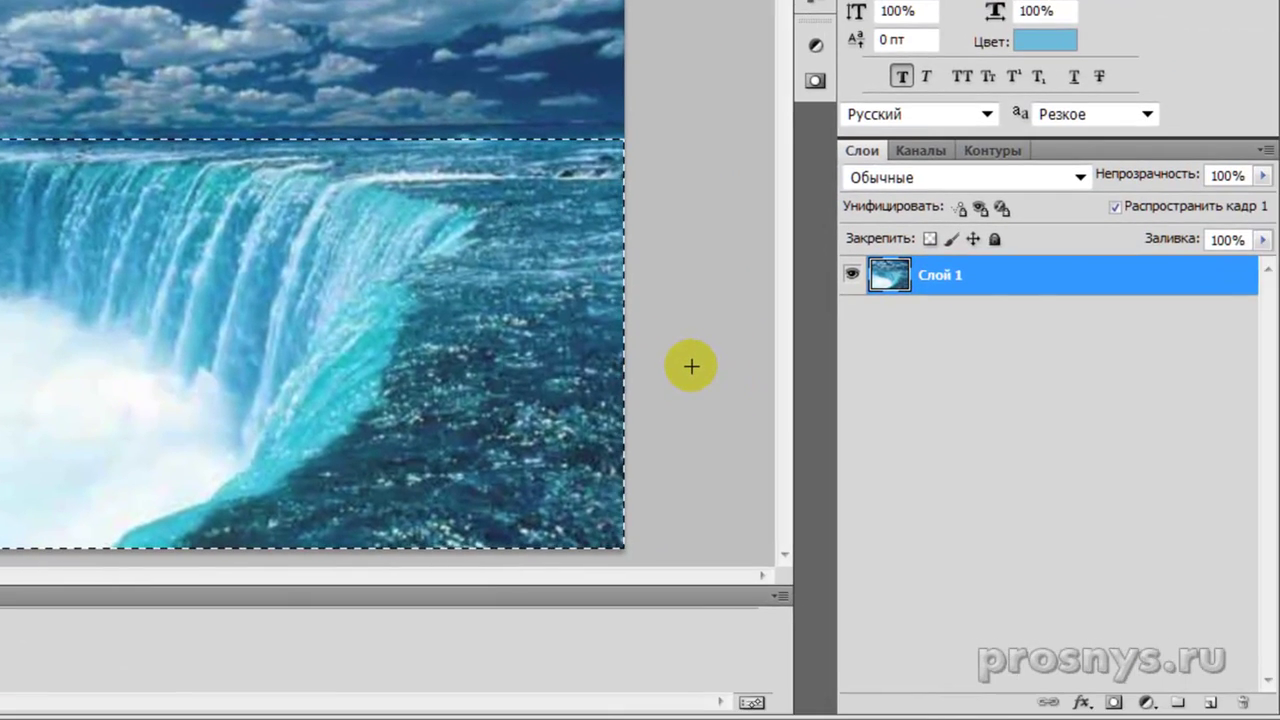
key("ctrl+j")
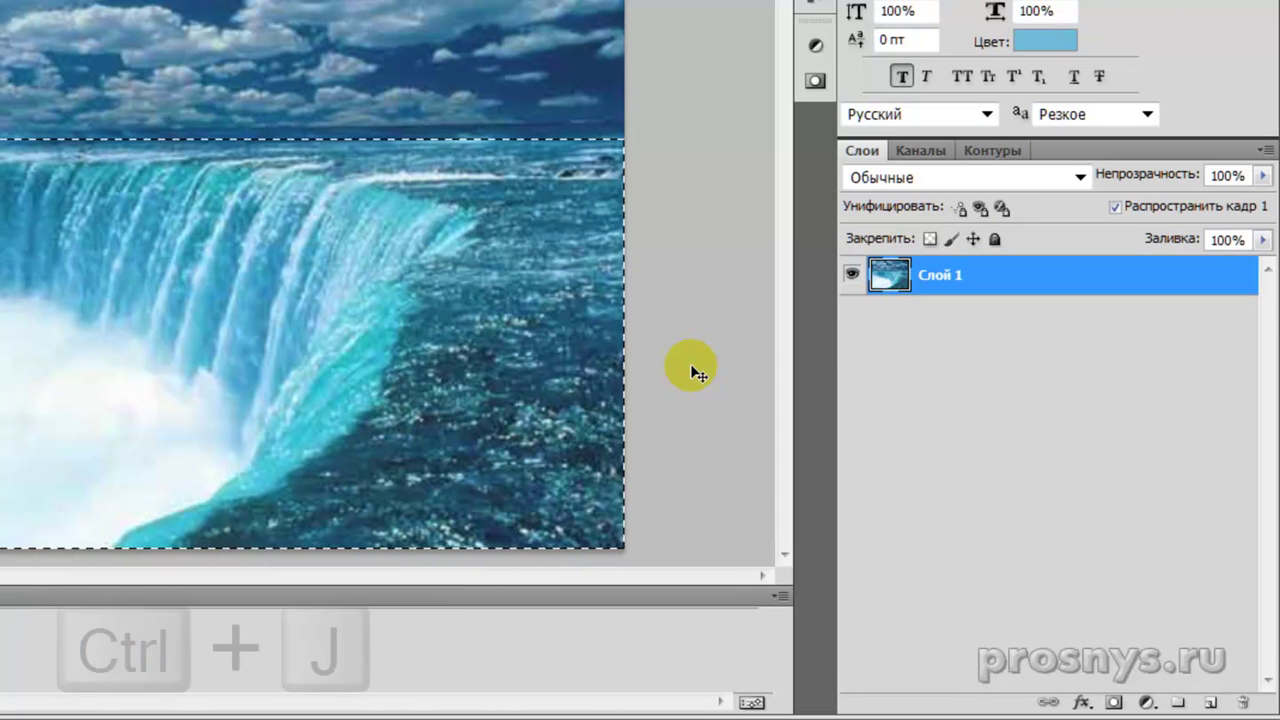
key("ctrl+j")
key("ctrl+j")
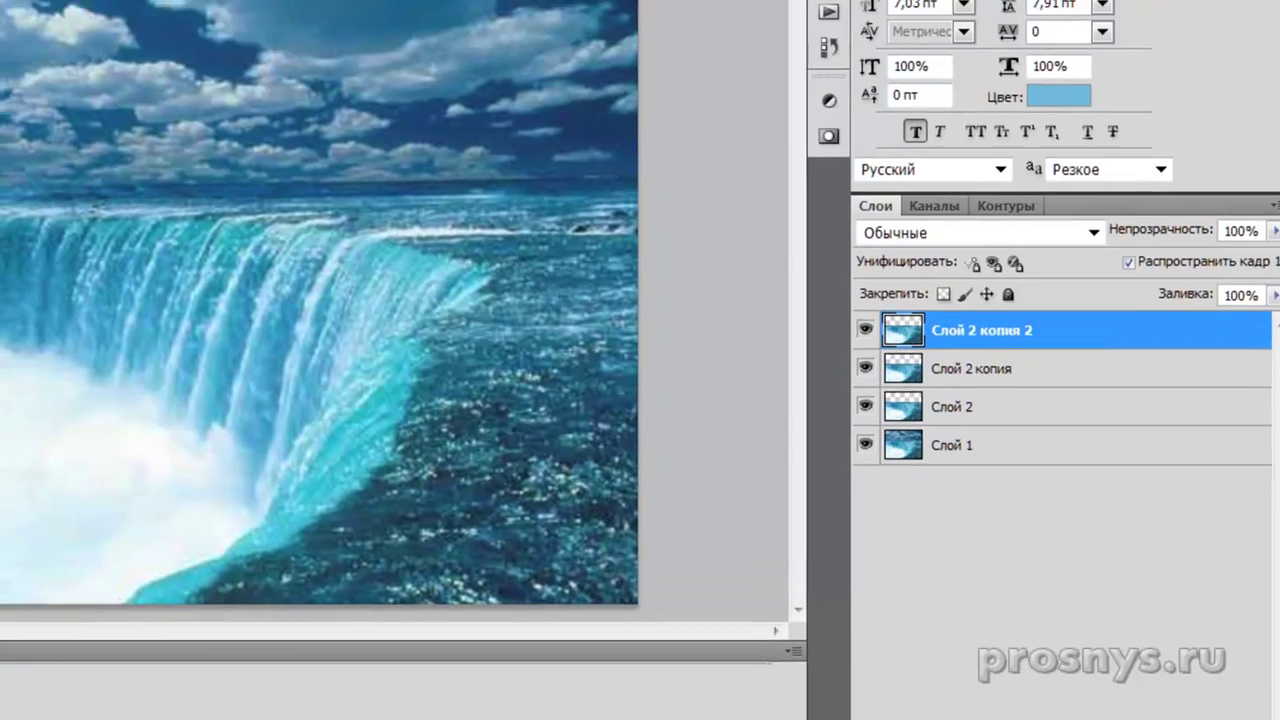
Apply the Океанские волны distortion filter to Слой 2 копия 2 with Размер волн 2 and Сила волн 2
left_click(95, 9)
left_click(212, 311)
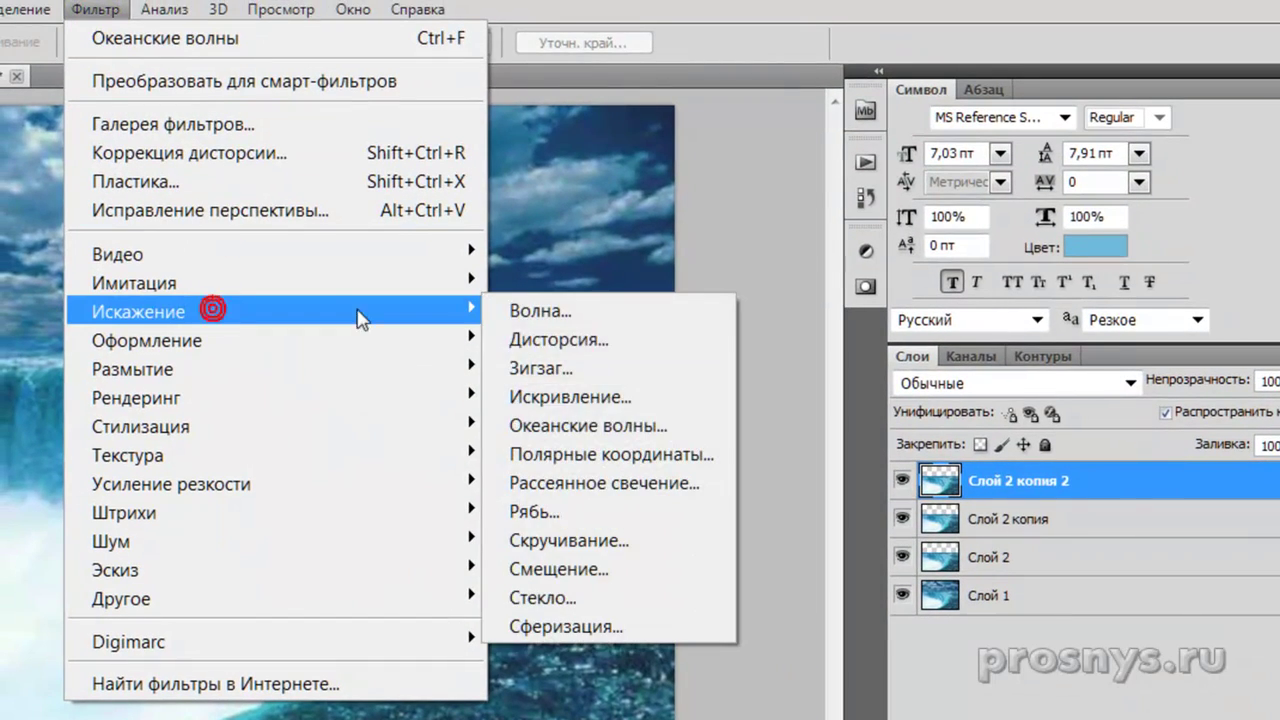
left_click(637, 425)
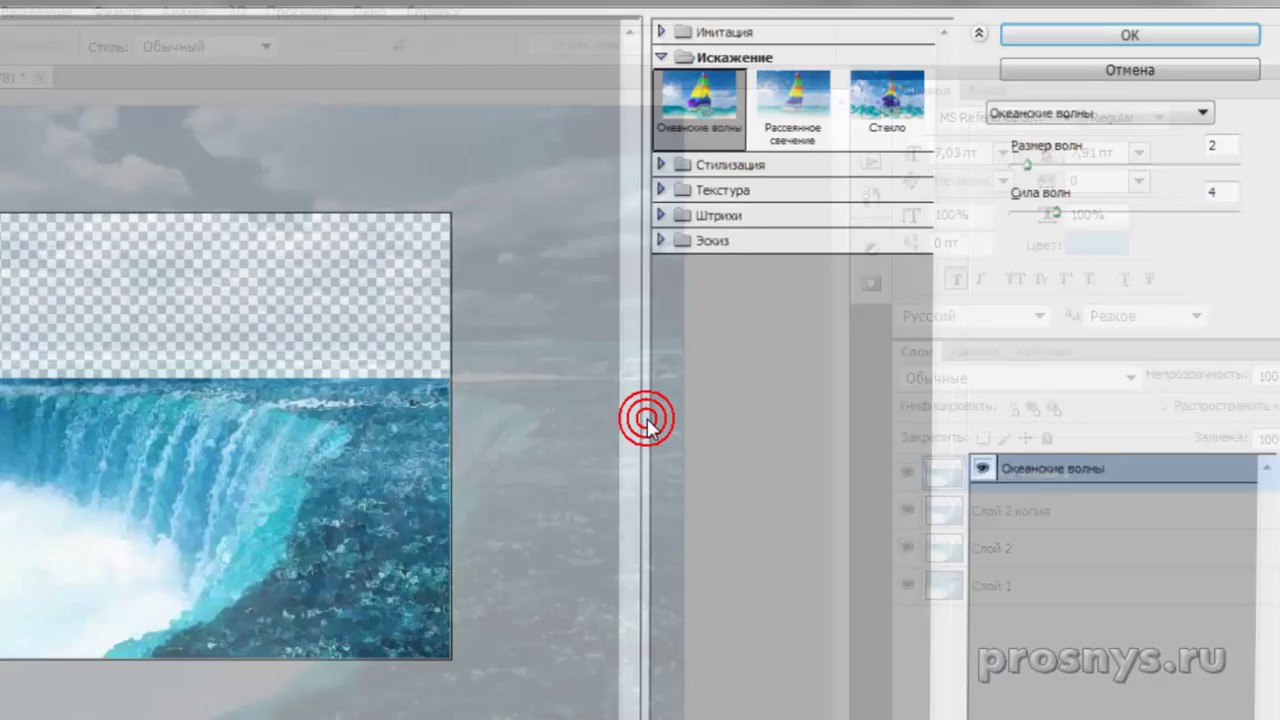
left_click_drag(1065, 157, 1133, 191)
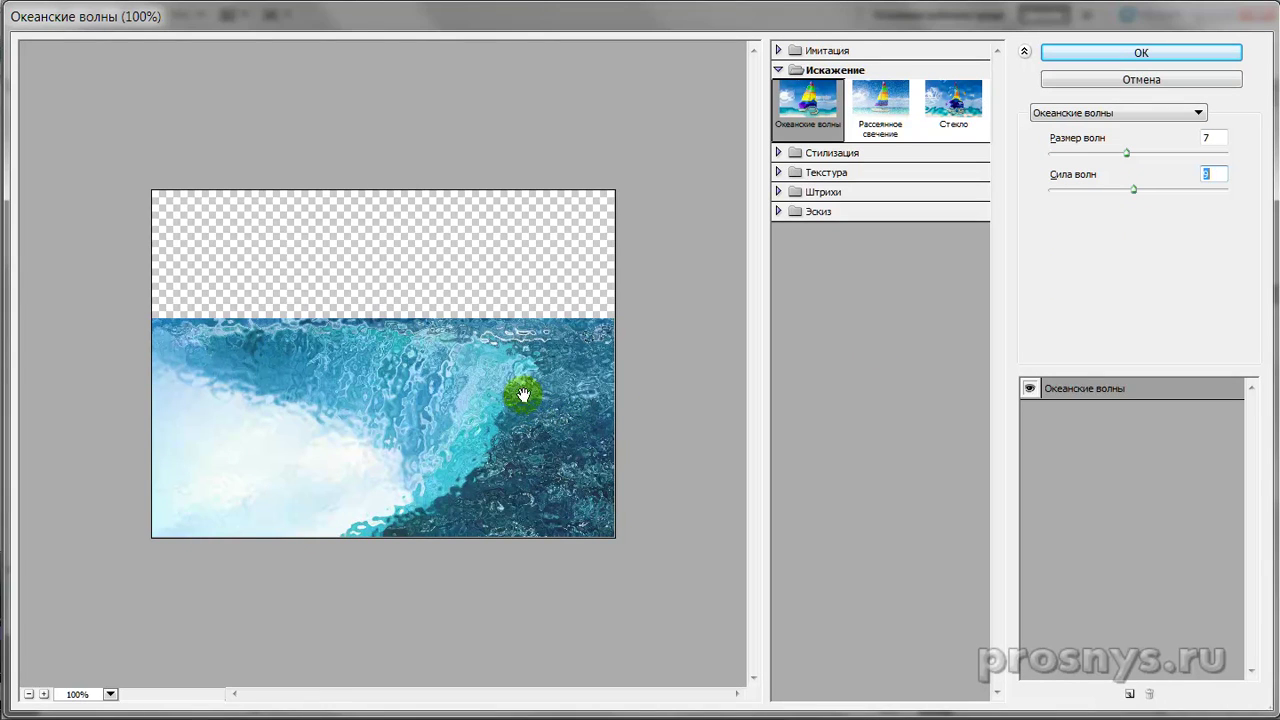
key("ctrl+plus")
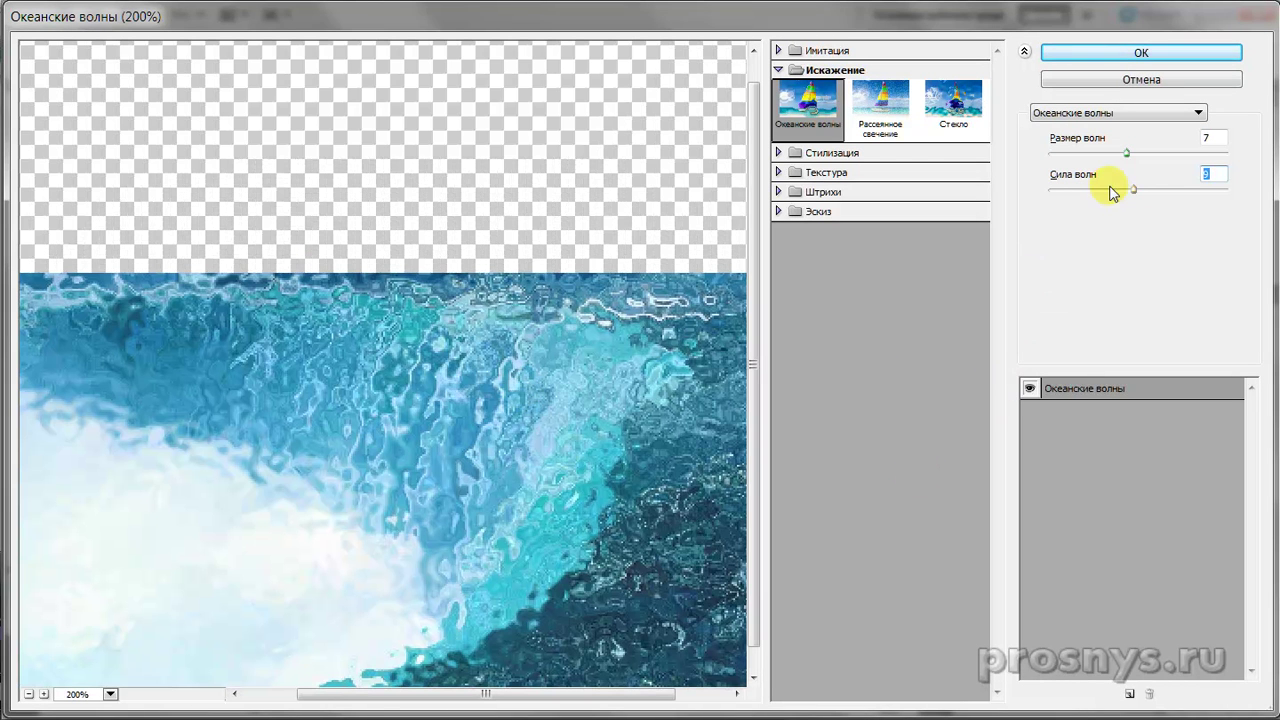
left_click_drag(1127, 155, 1052, 187)
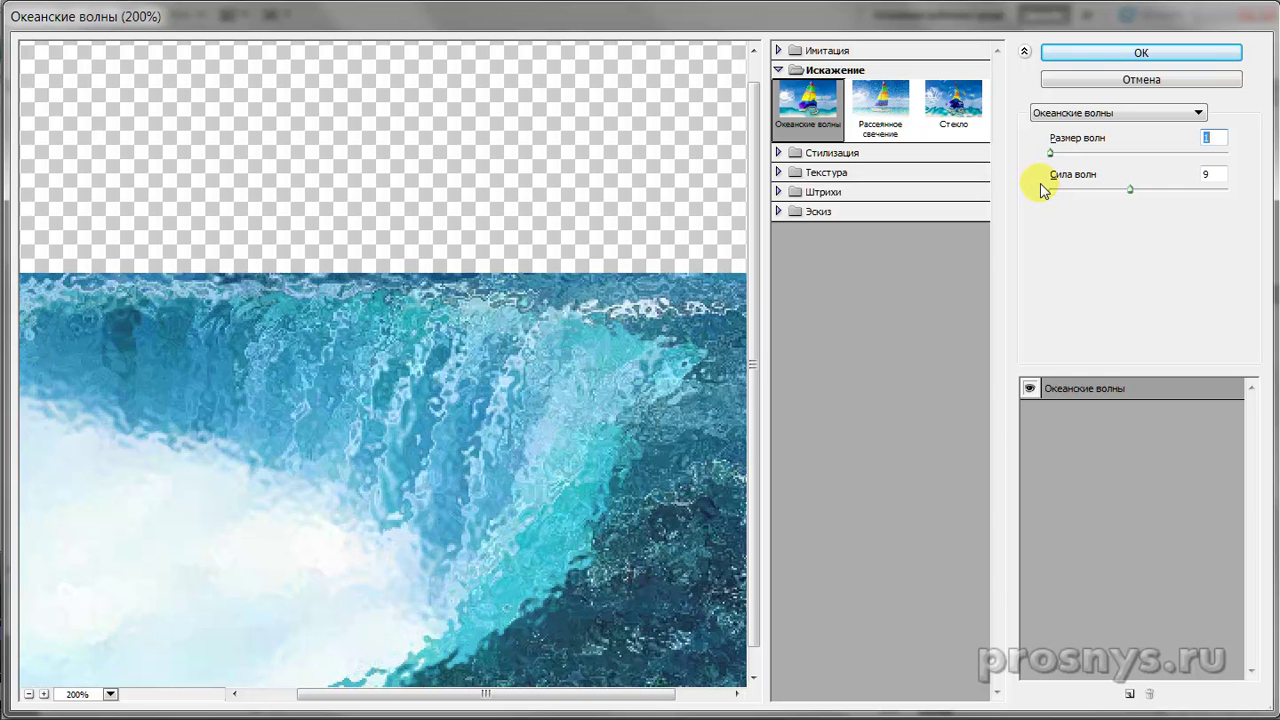
left_click_drag(1053, 188, 1061, 188)
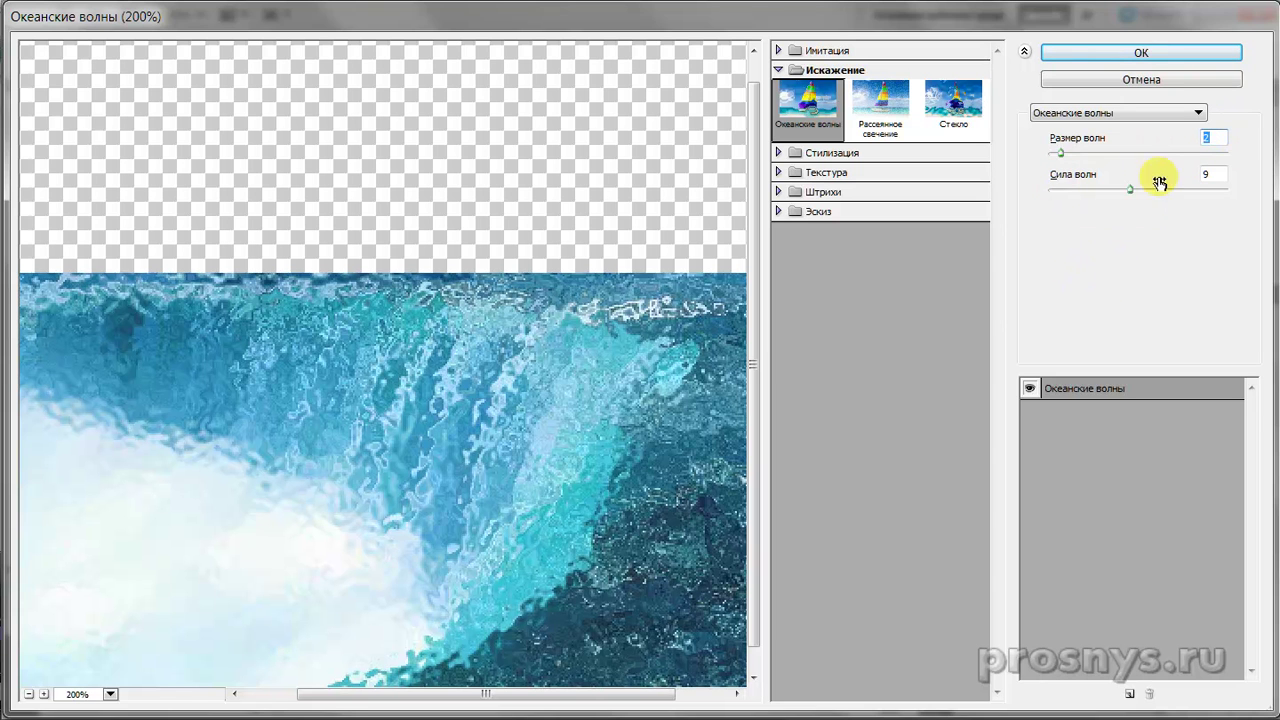
left_click_drag(1125, 192, 1068, 197)
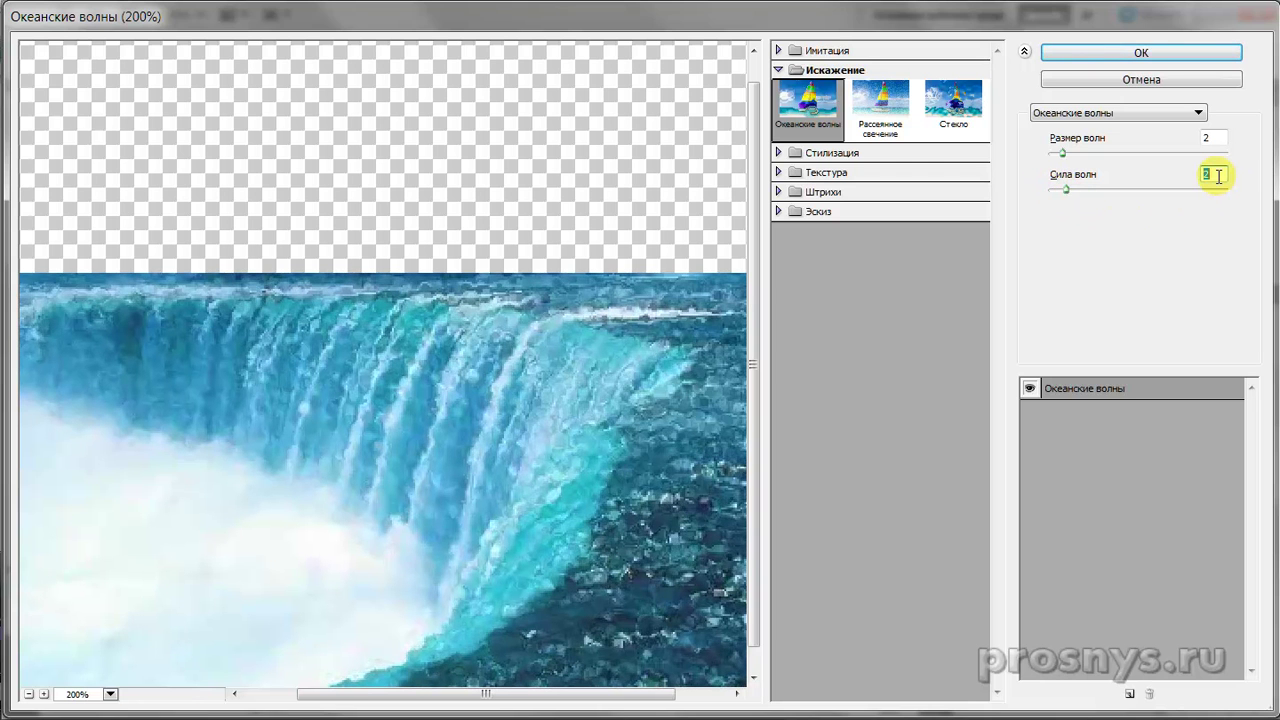
left_click(1164, 50)
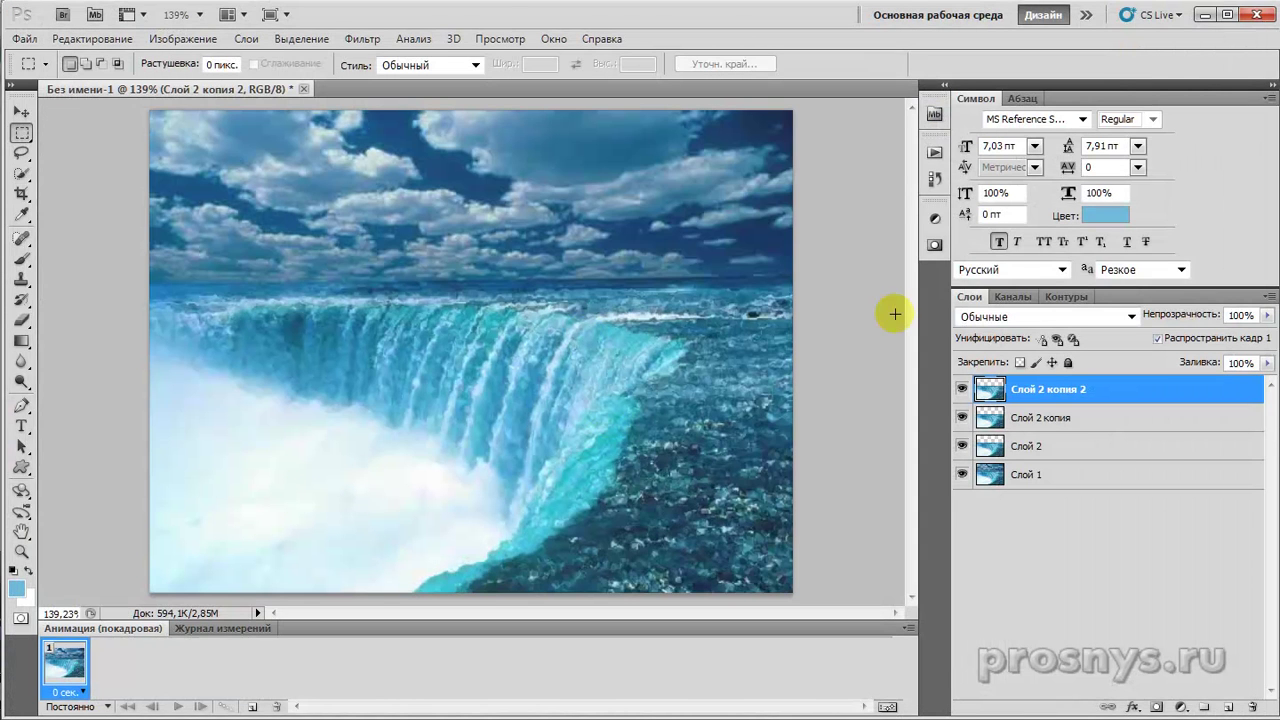
Hide Слой 2 копия 2 and reapply the last Океанские волны filter to Слой 2 копия
left_click(20, 112)
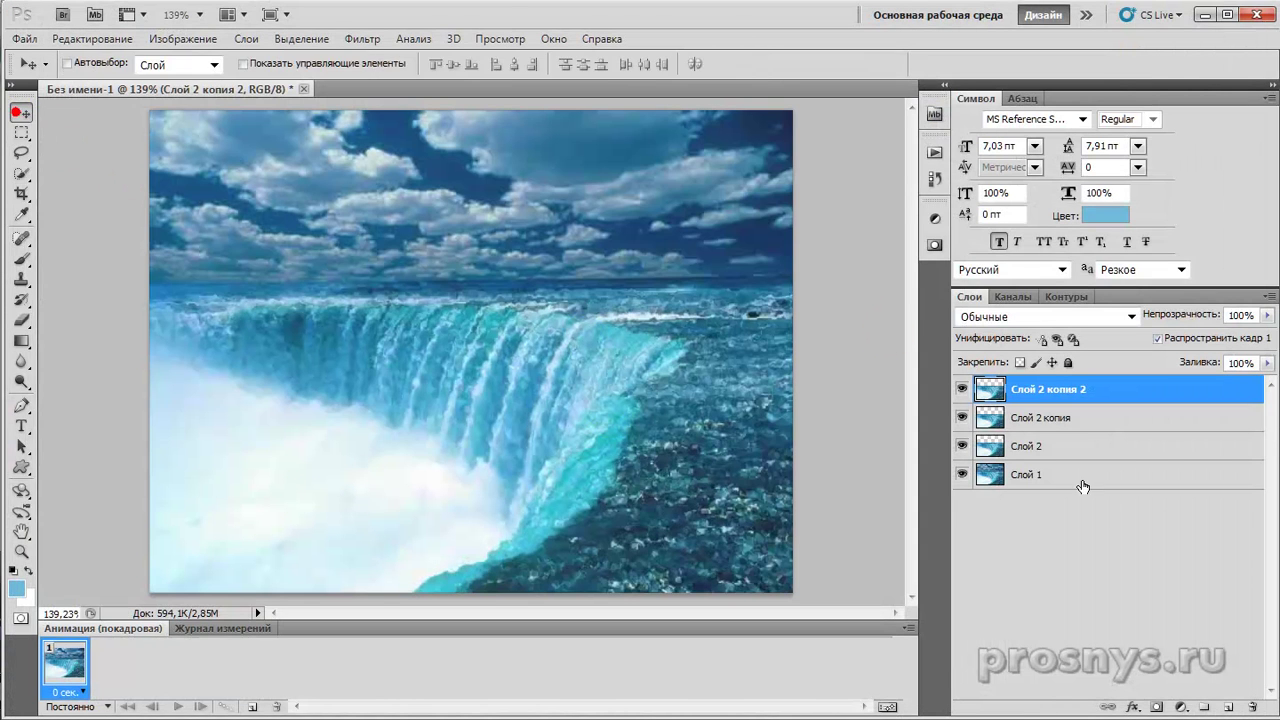
left_click(961, 391)
left_click(1051, 421)
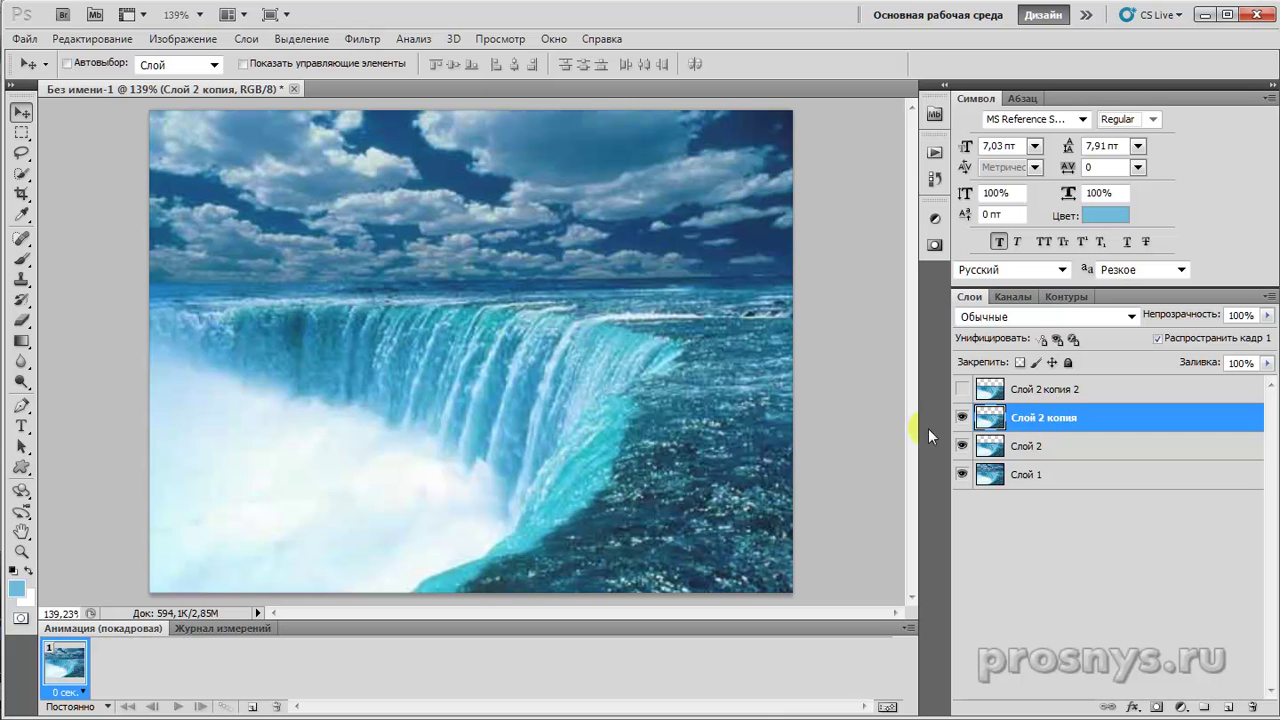
left_click(364, 40)
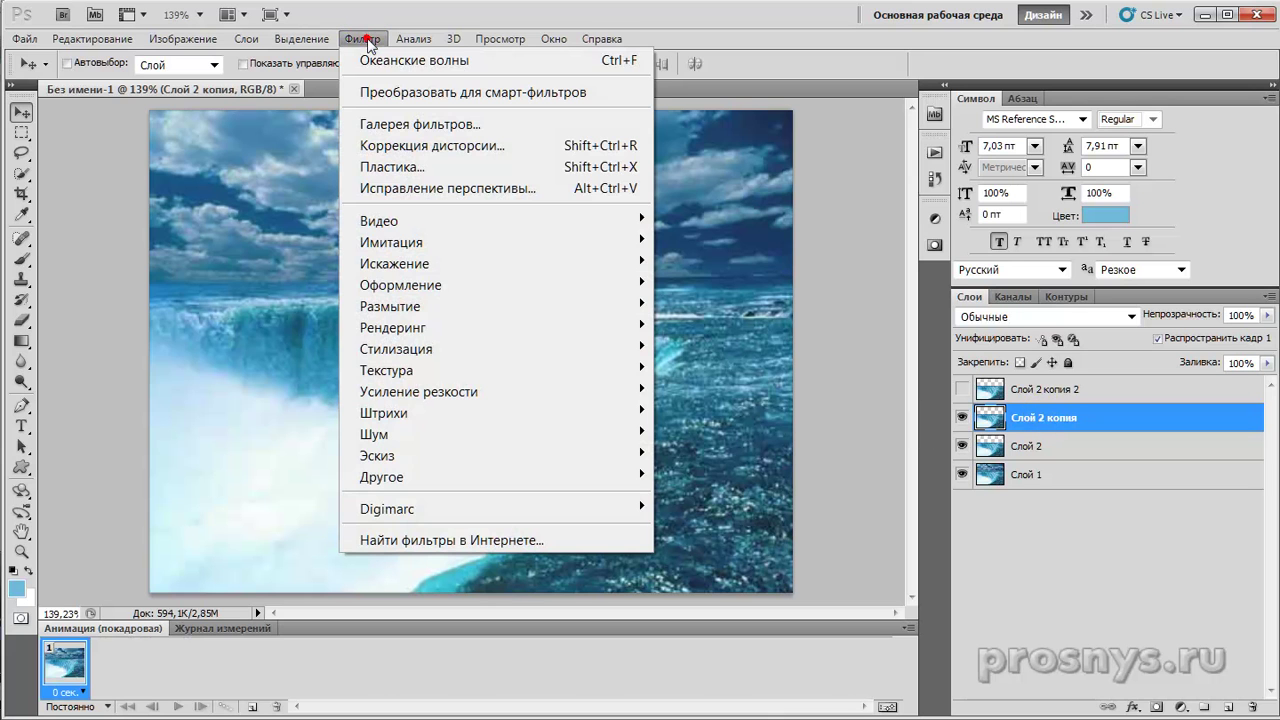
left_click(420, 62)
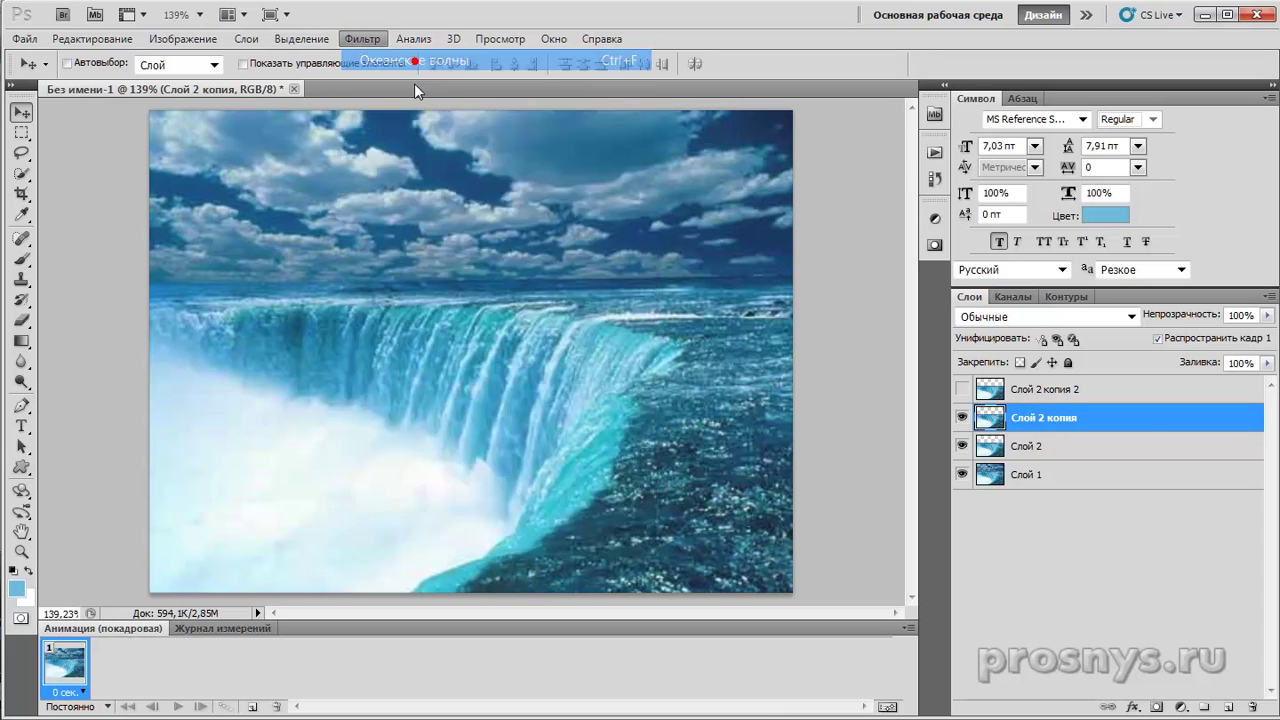
Hide Слой 2 копия and reapply the last Океанские волны filter to Слой 2
left_click(963, 417)
left_click(1040, 450)
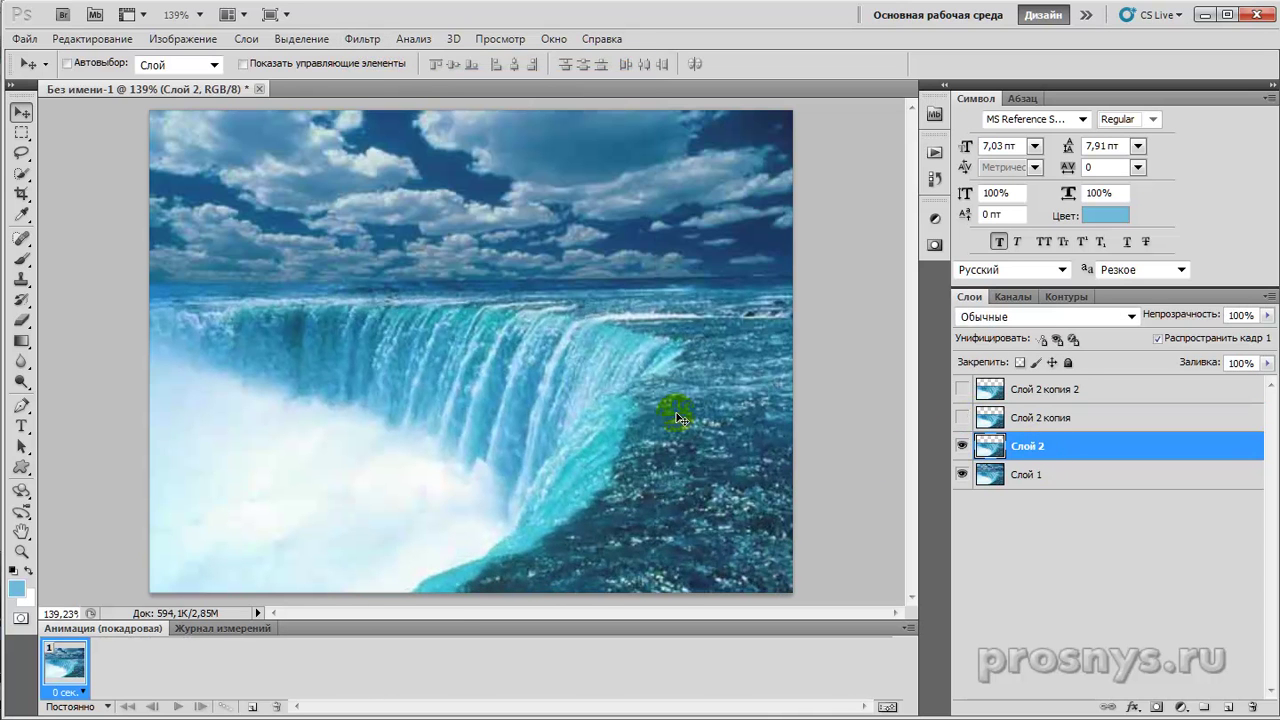
key("ctrl+f")
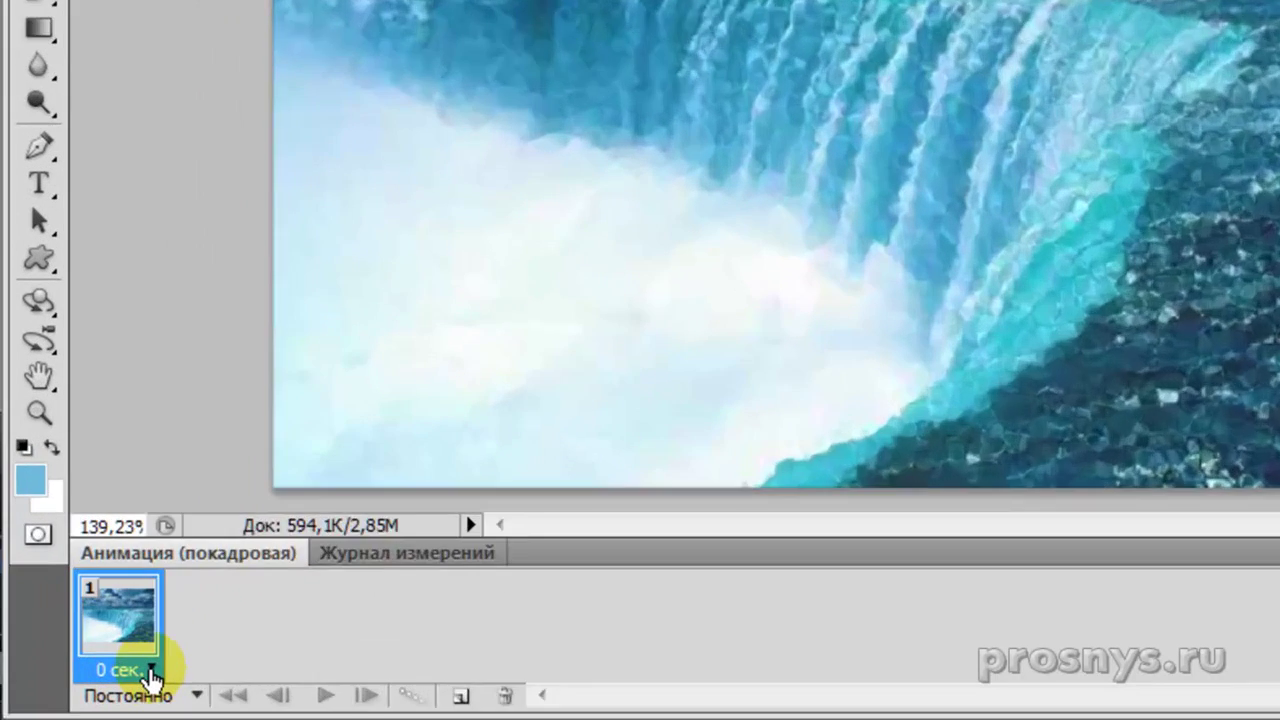
Set the first animation frame's delay to 0,2 seconds and add two frames, showing Слой 2 копия in the second and Слой 2 копия 2 in the third
left_click(83, 692)
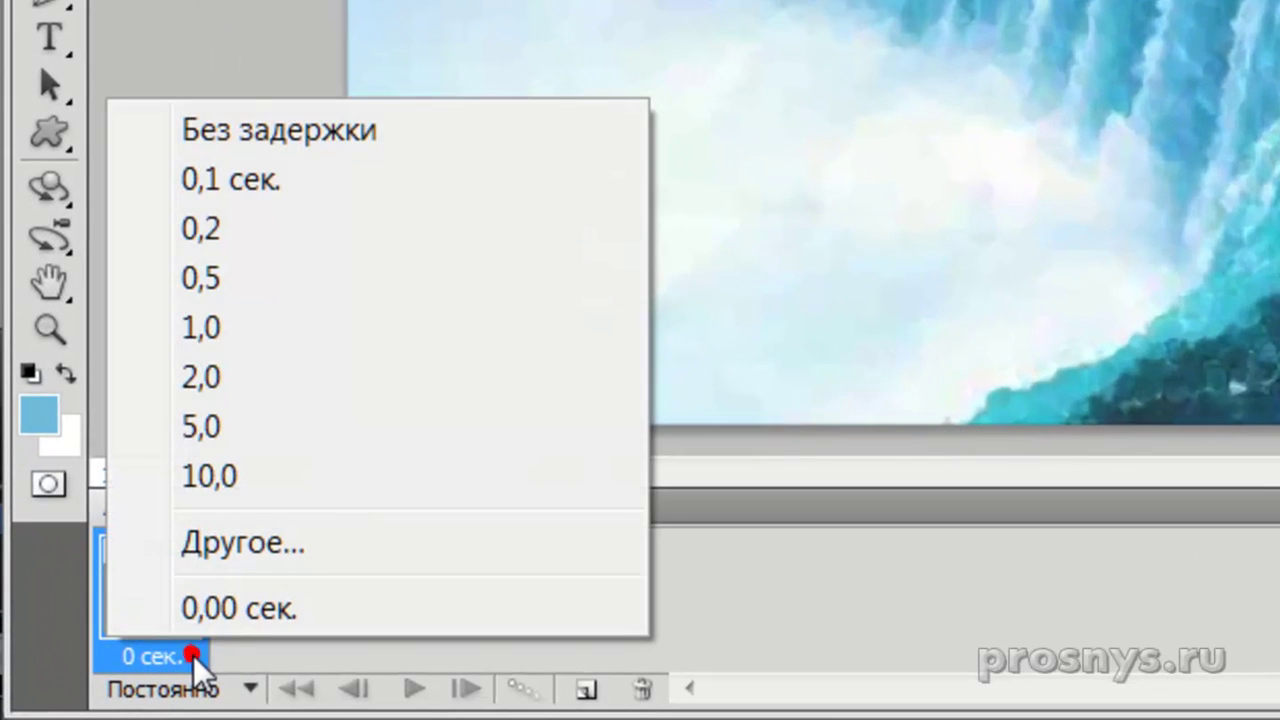
left_click(226, 232)
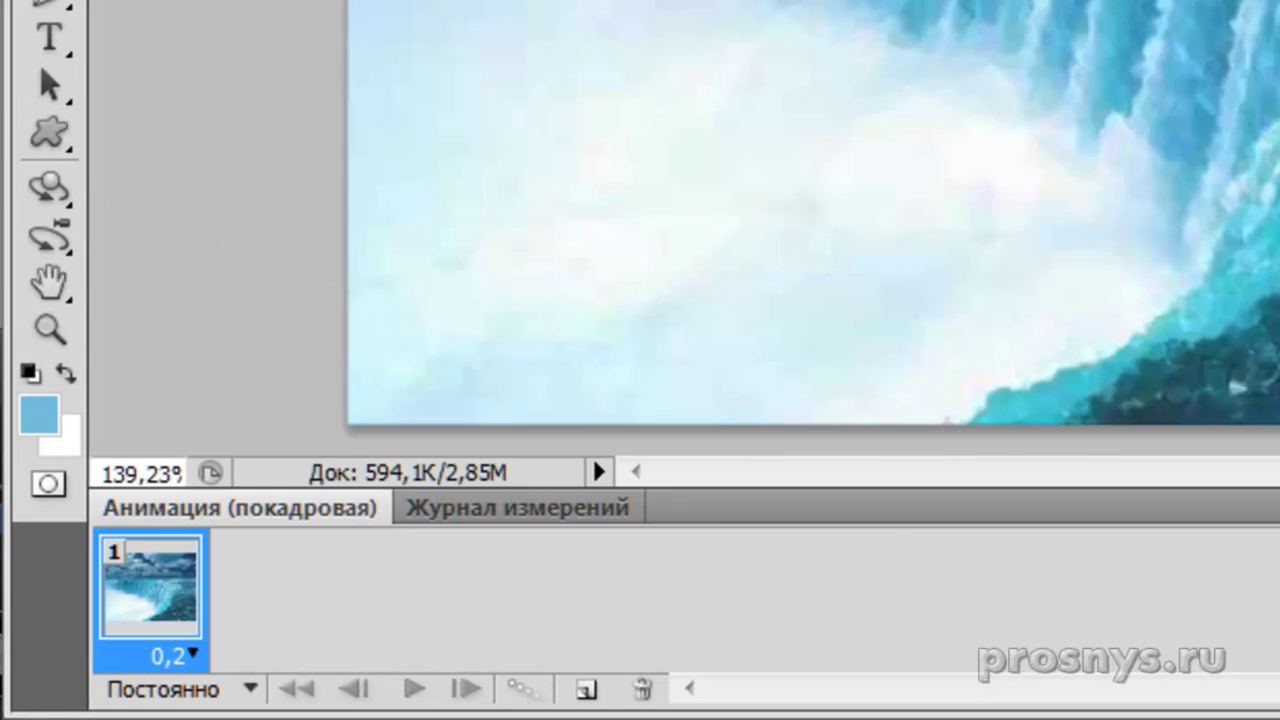
left_click(585, 689)
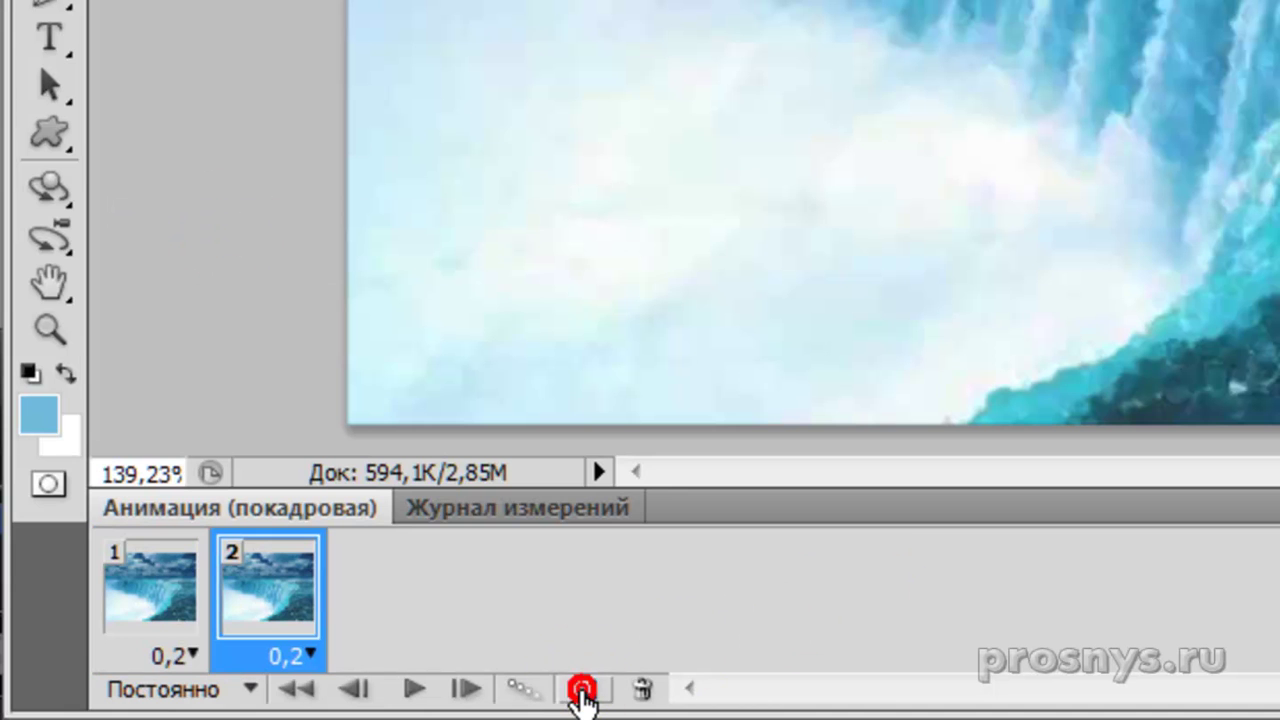
left_click(540, 218)
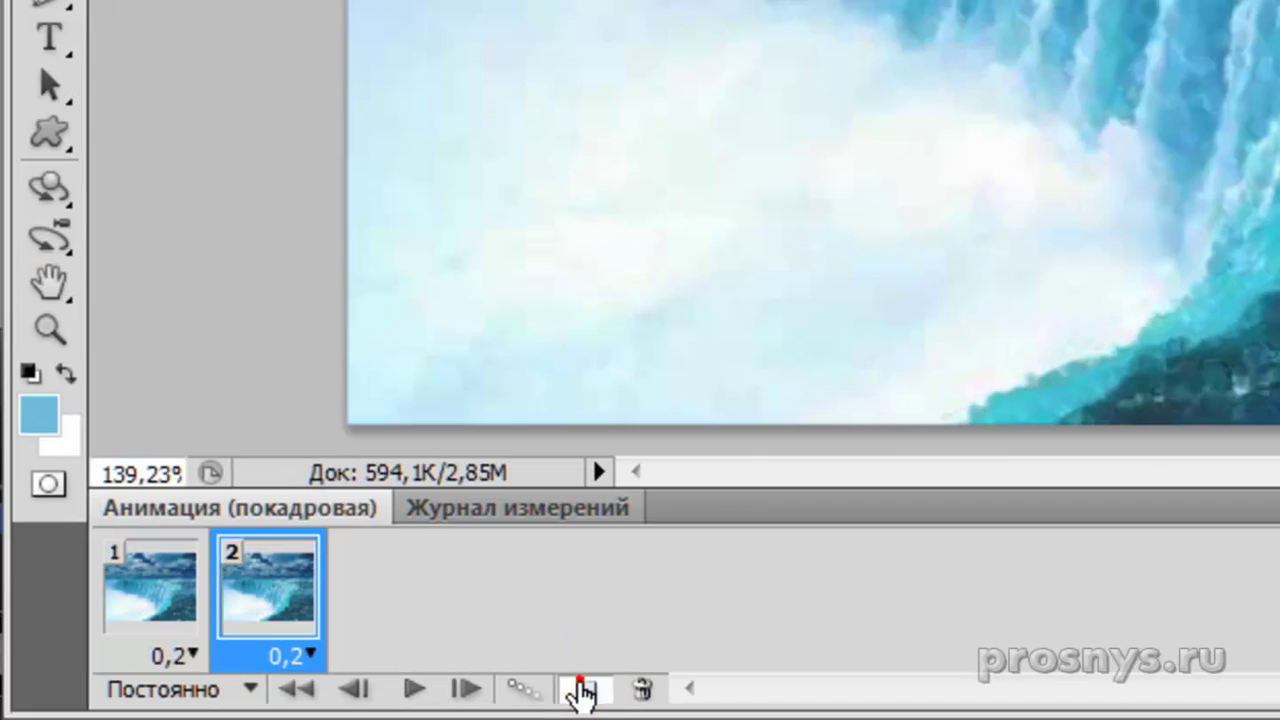
left_click(580, 688)
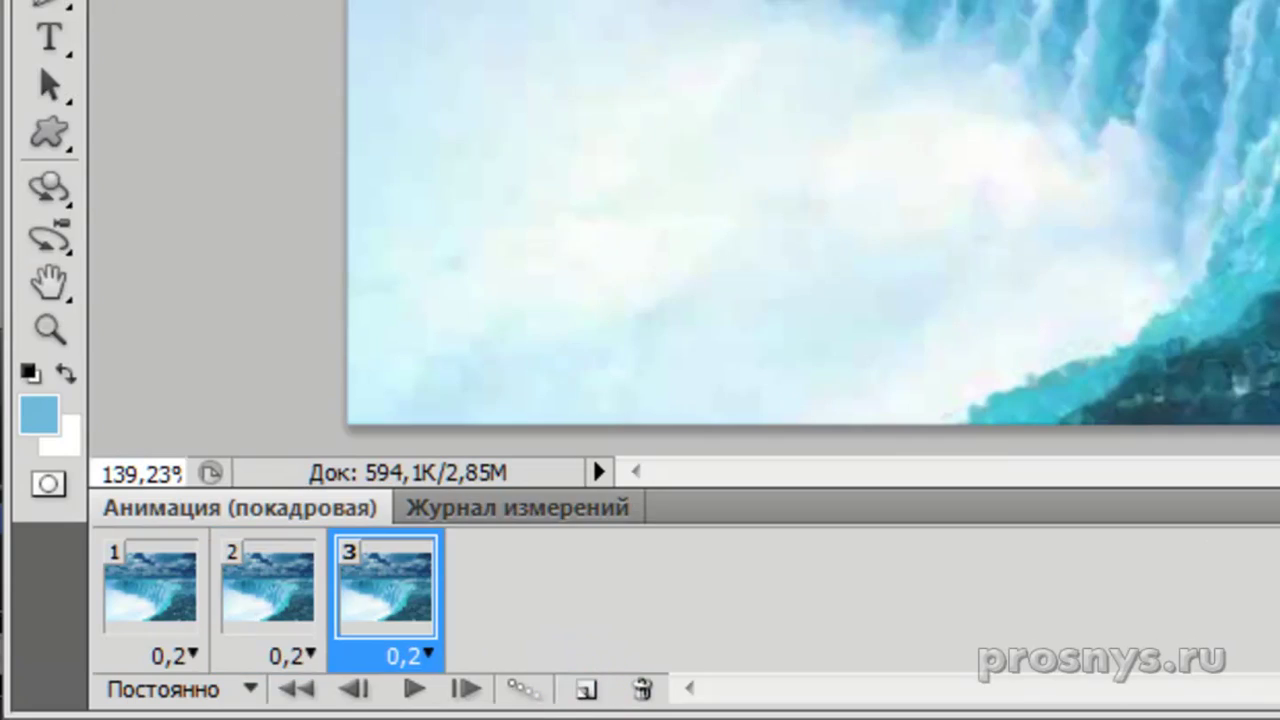
left_click(537, 171)
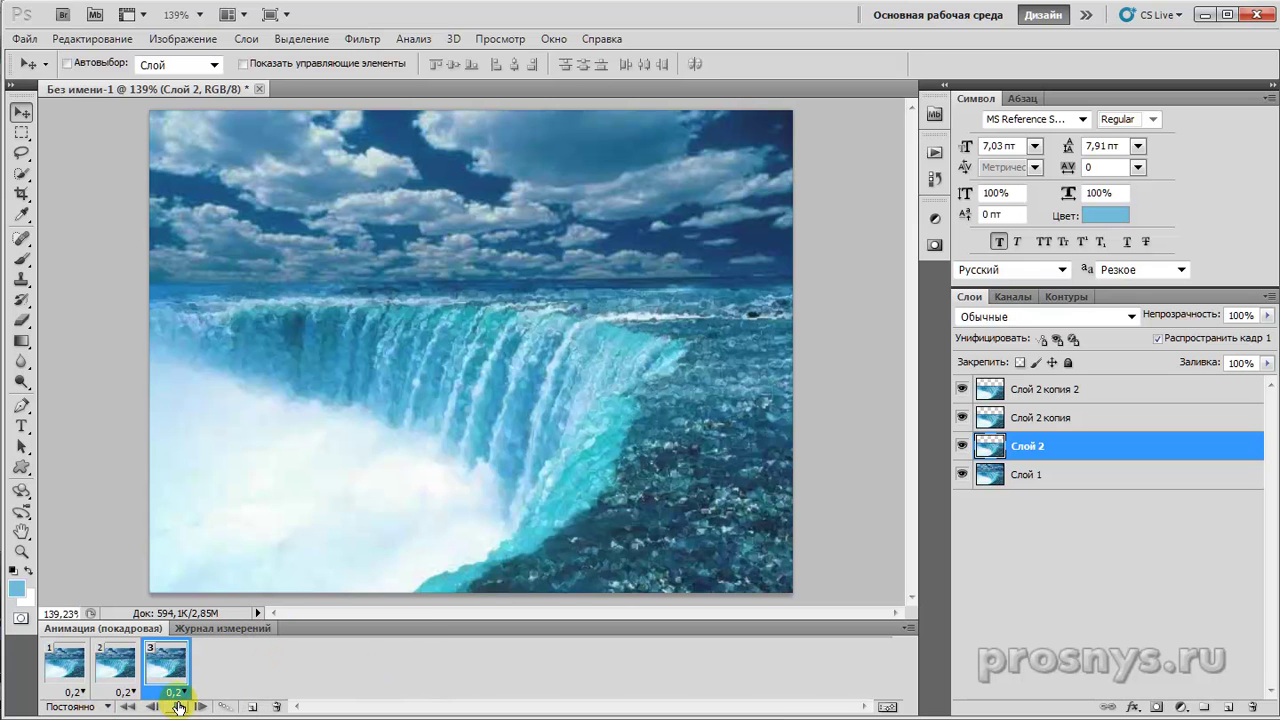
Play the three-frame animation to preview the water movement, and stop it
left_click(176, 708)
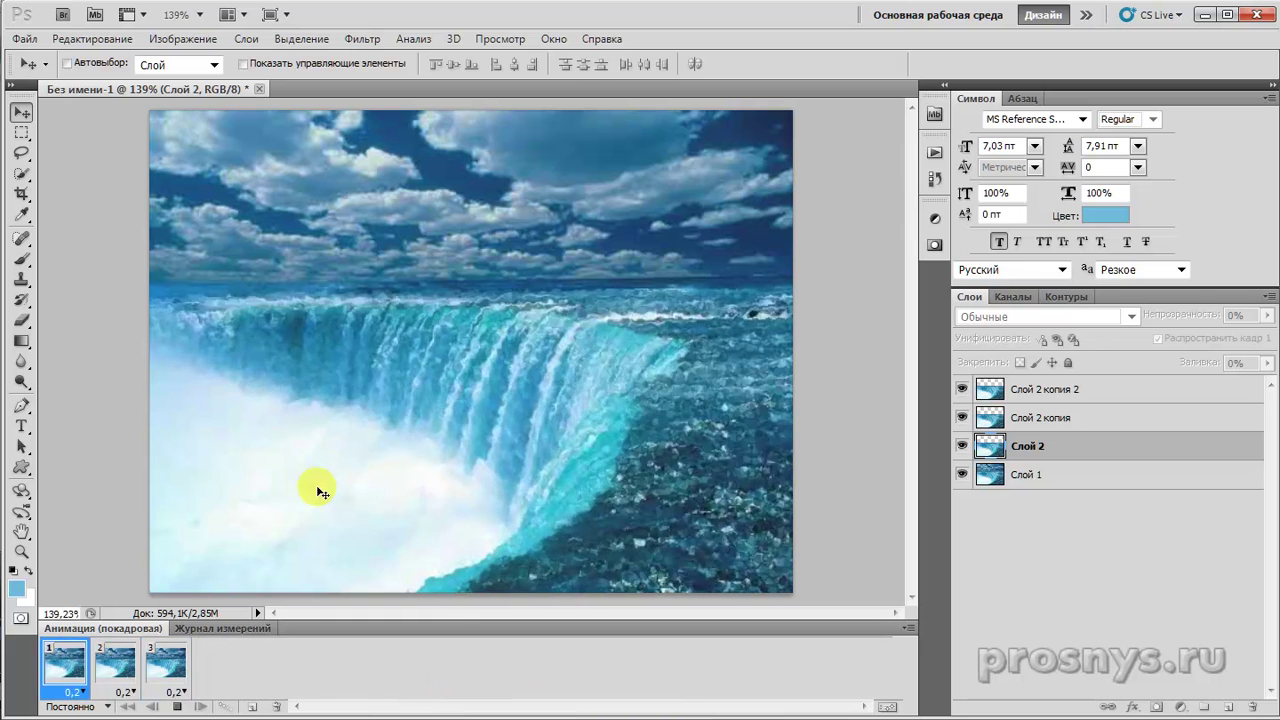
left_click(177, 706)
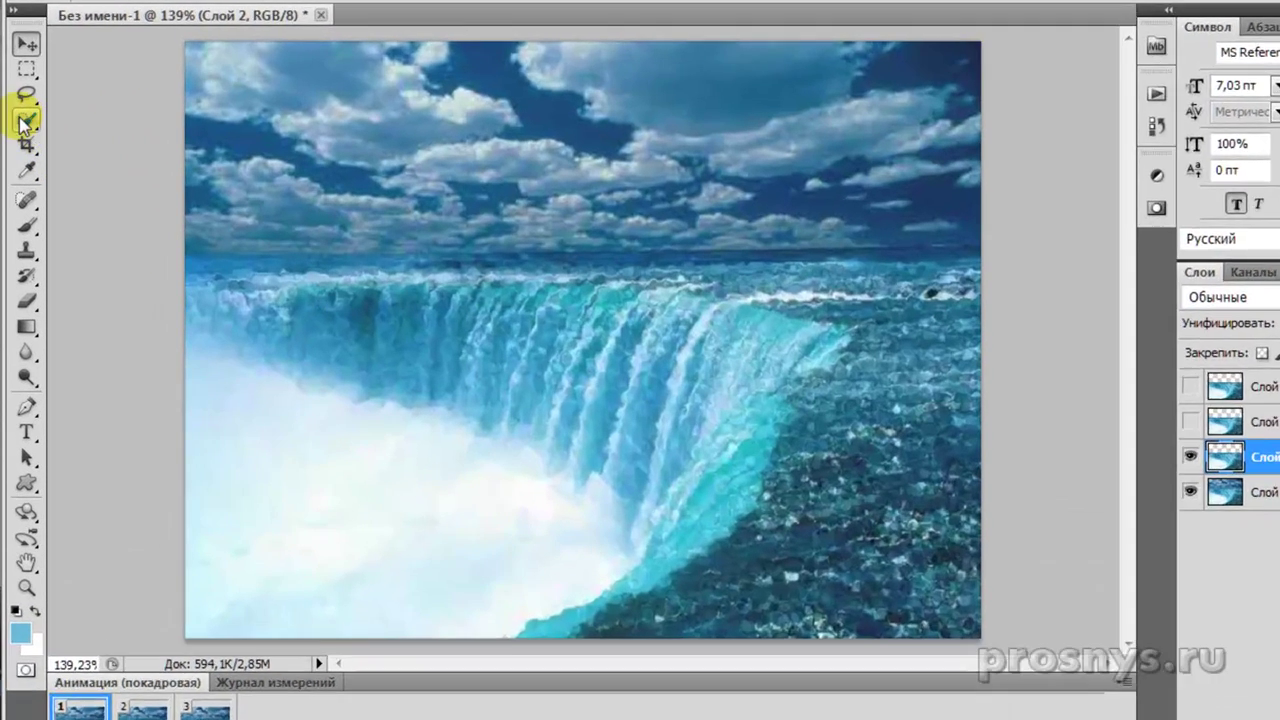
Select the white mist at the foot of the waterfall on Слой 2 with the Quick Selection tool
right_click(20, 174)
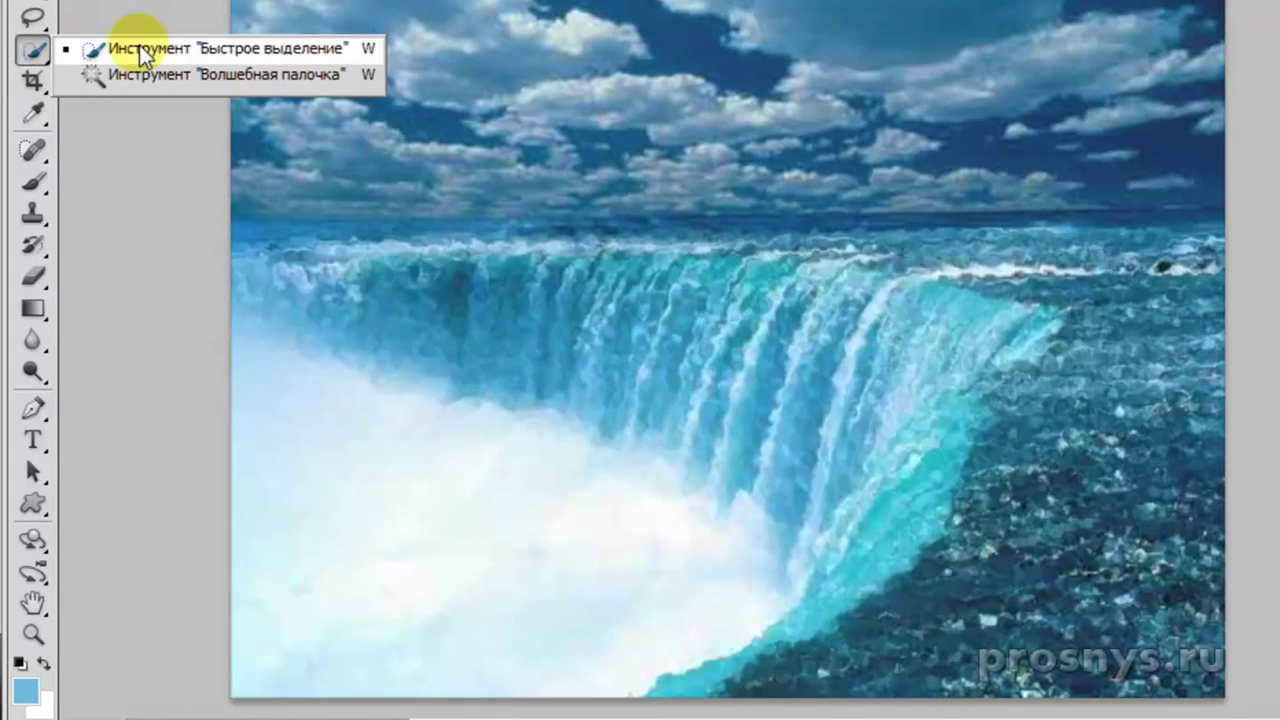
left_click(199, 48)
mouse_move(302, 408)
left_mouse_down()
mouse_move(439, 475)
mouse_move(538, 497)
mouse_move(633, 554)
mouse_move(666, 547)
mouse_move(537, 414)
left_mouse_up()
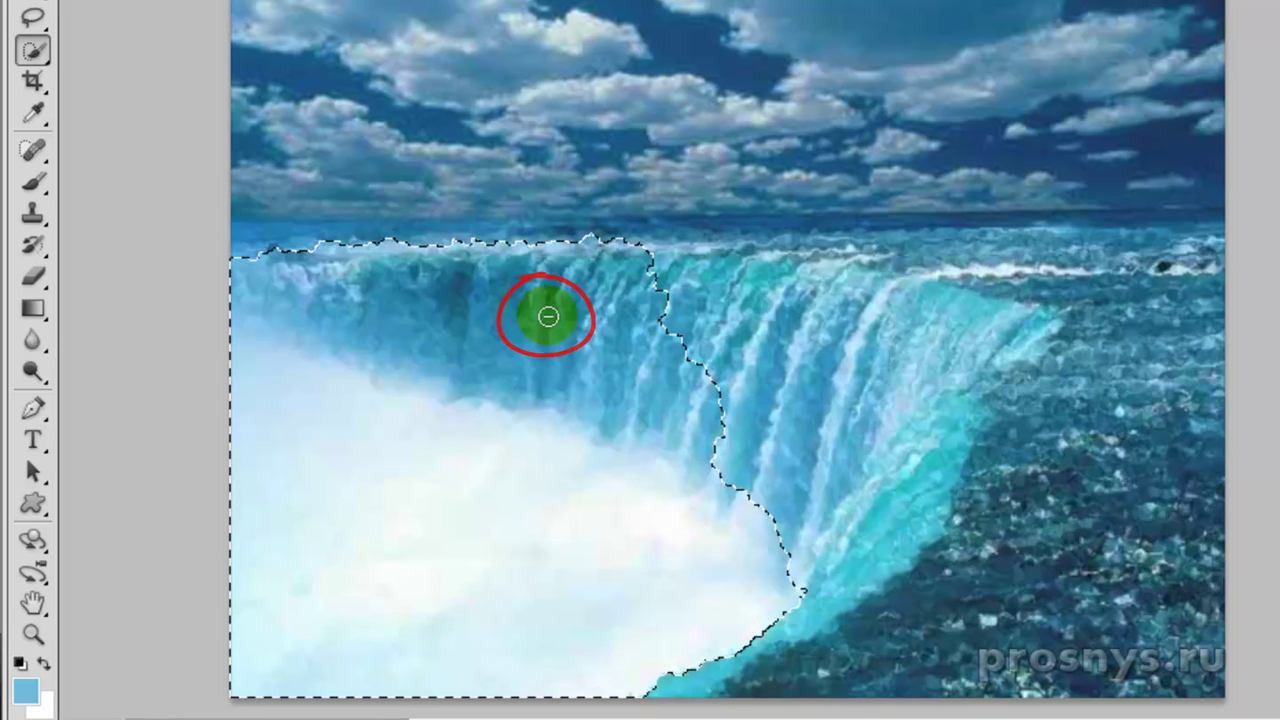
Subtract the falling water along the waterfall wall from the selection so only the white mist remains selected
left_click(736, 396, "alt")
left_click(523, 323, "alt")
left_click(413, 290, "alt")
left_click(289, 245, "alt")
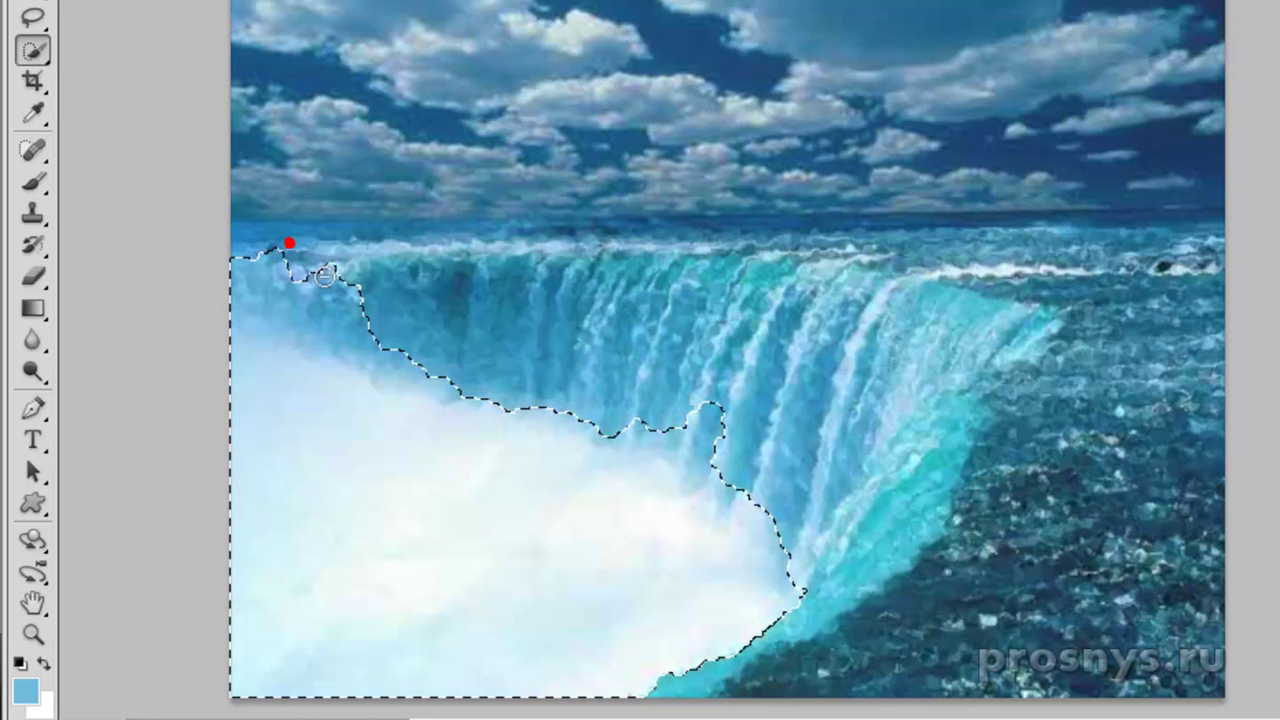
left_click(270, 252, "alt")
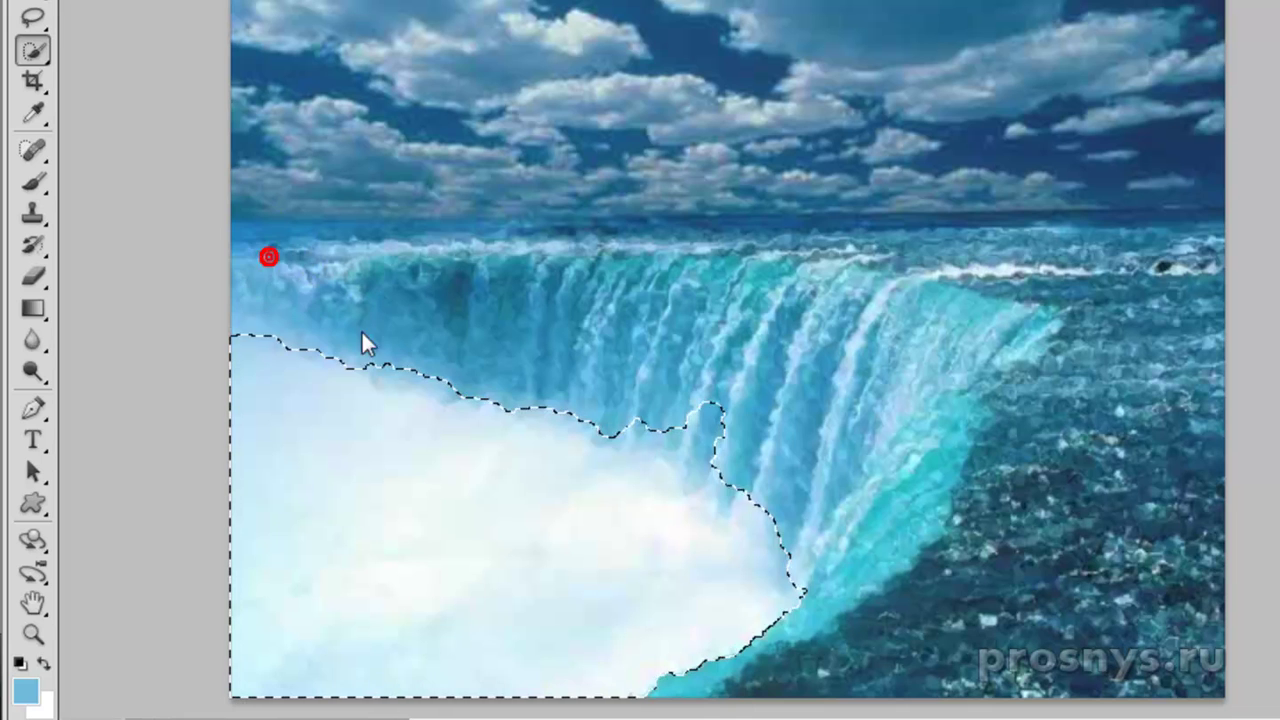
left_click(669, 403, "alt")
left_click(711, 455, "alt")
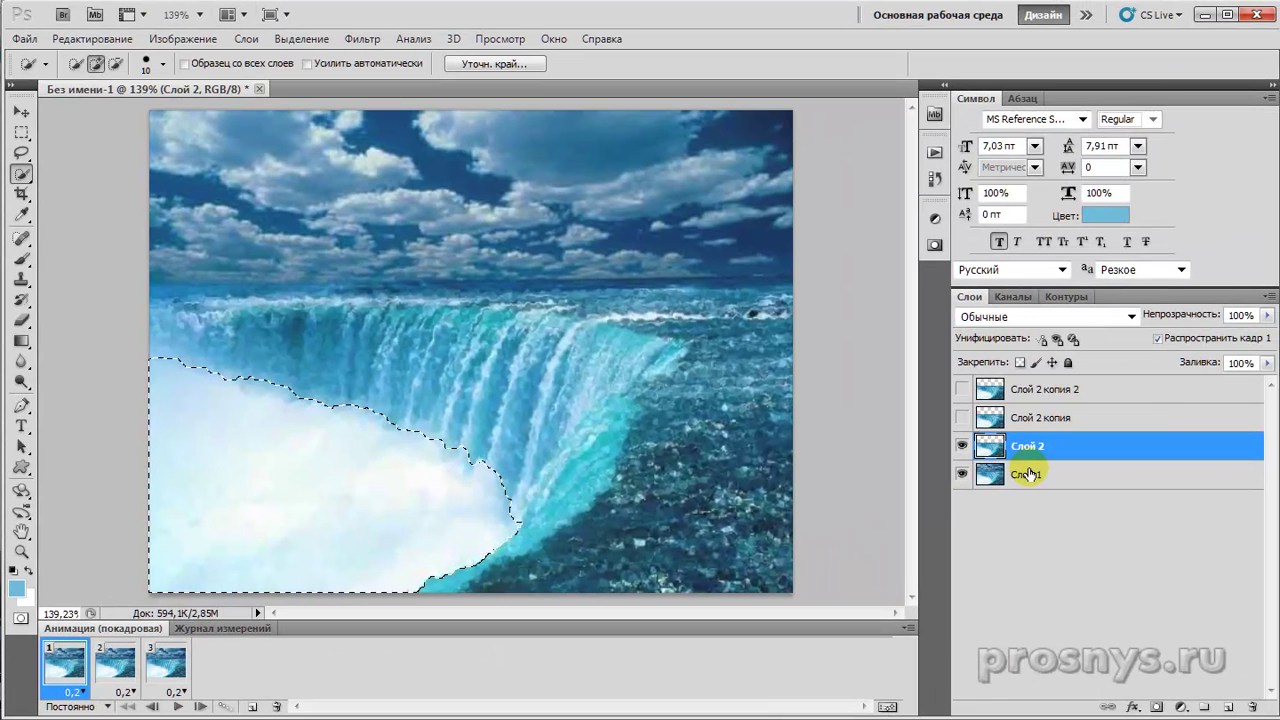
Apply the Океанские волны distortion filter to the selected mist on Слой 2 with Размер волн 5 and Сила волн 6
left_click(366, 39)
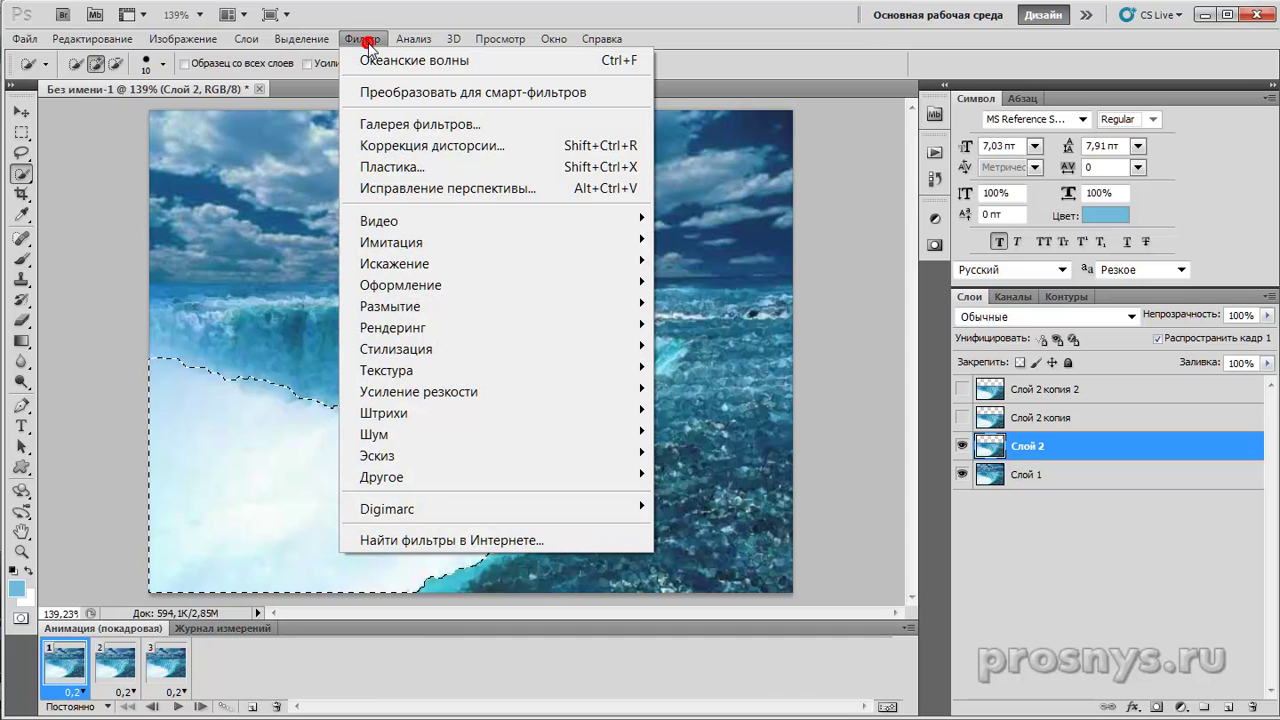
mouse_move(491, 263)
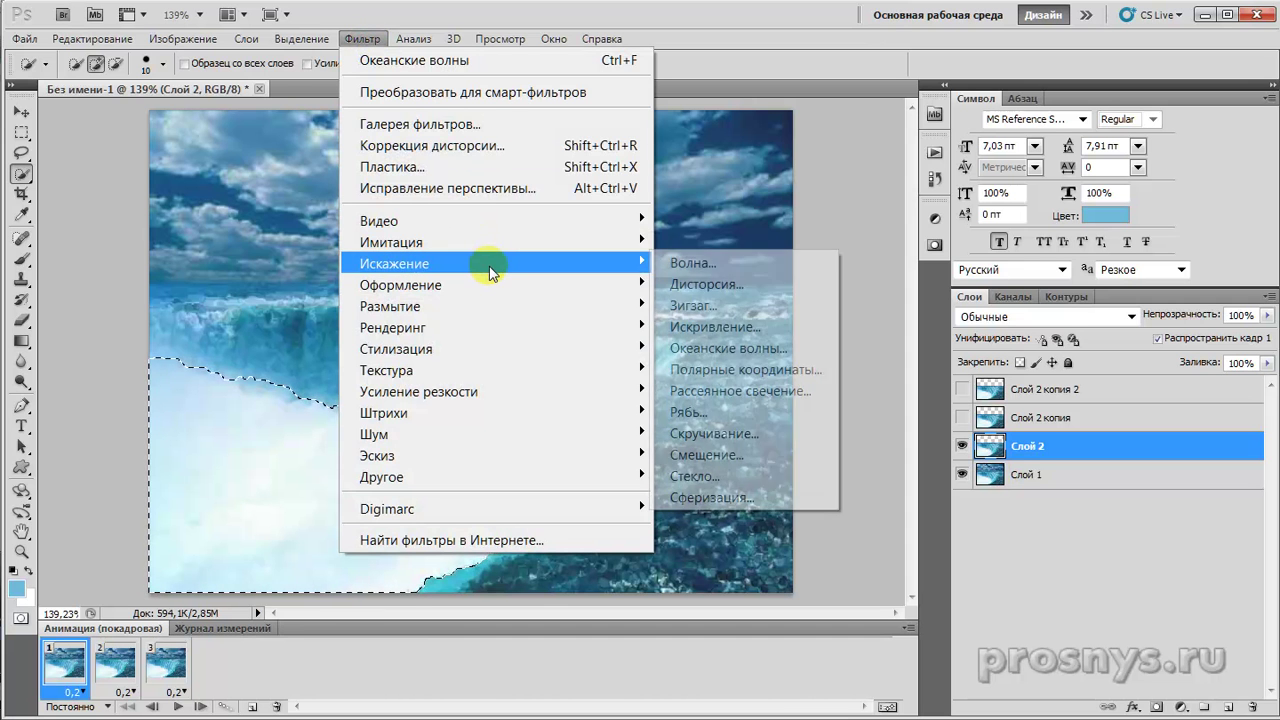
left_click(745, 348)
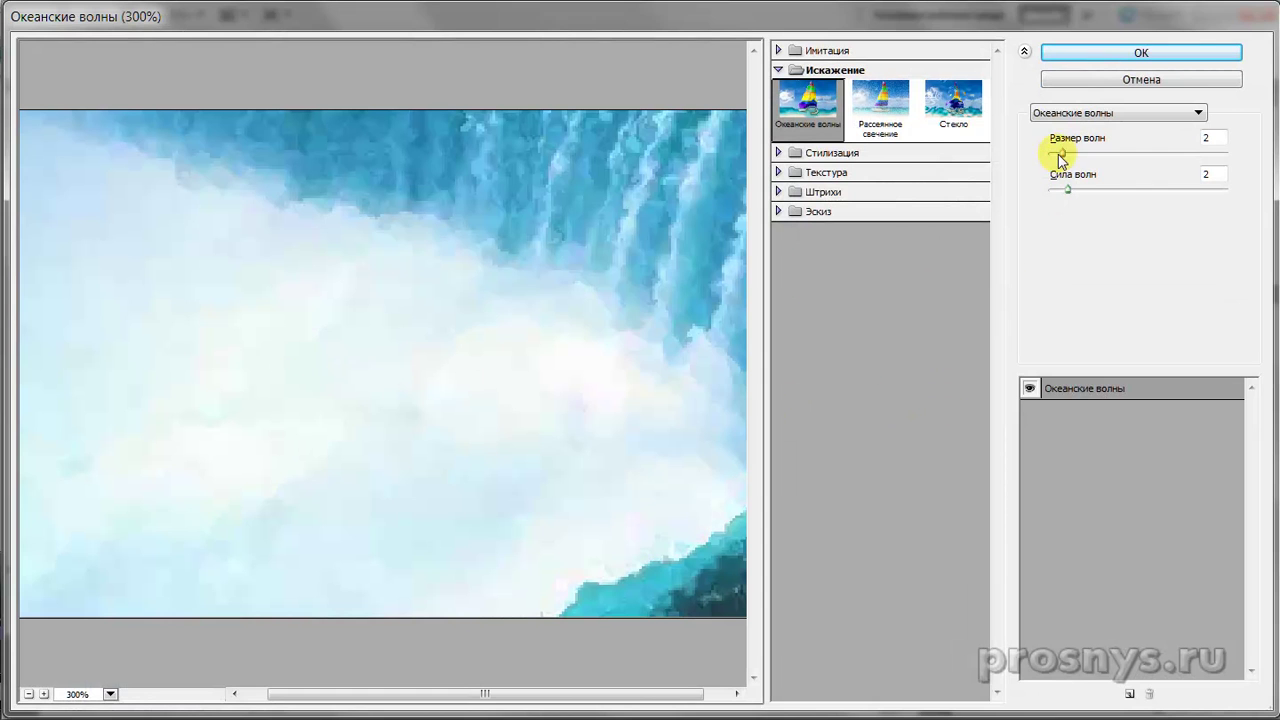
left_click(1060, 154)
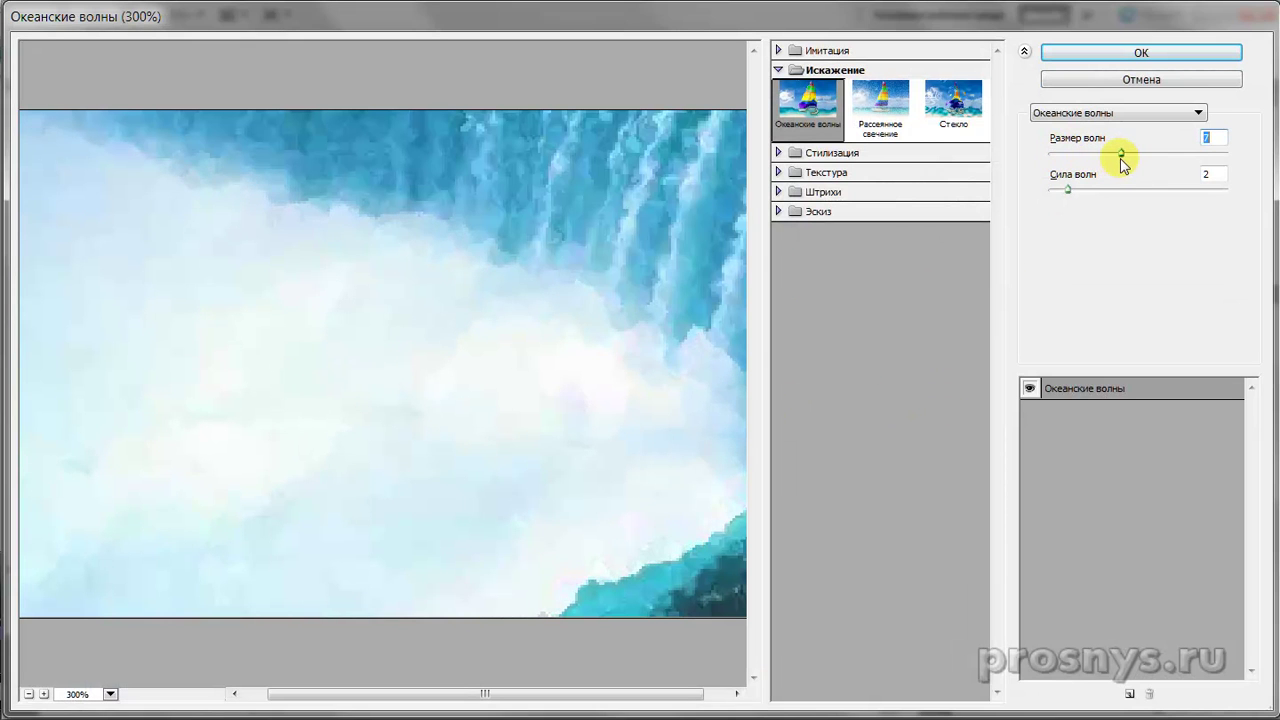
left_click_drag(1123, 158, 1101, 155)
left_click(1118, 190)
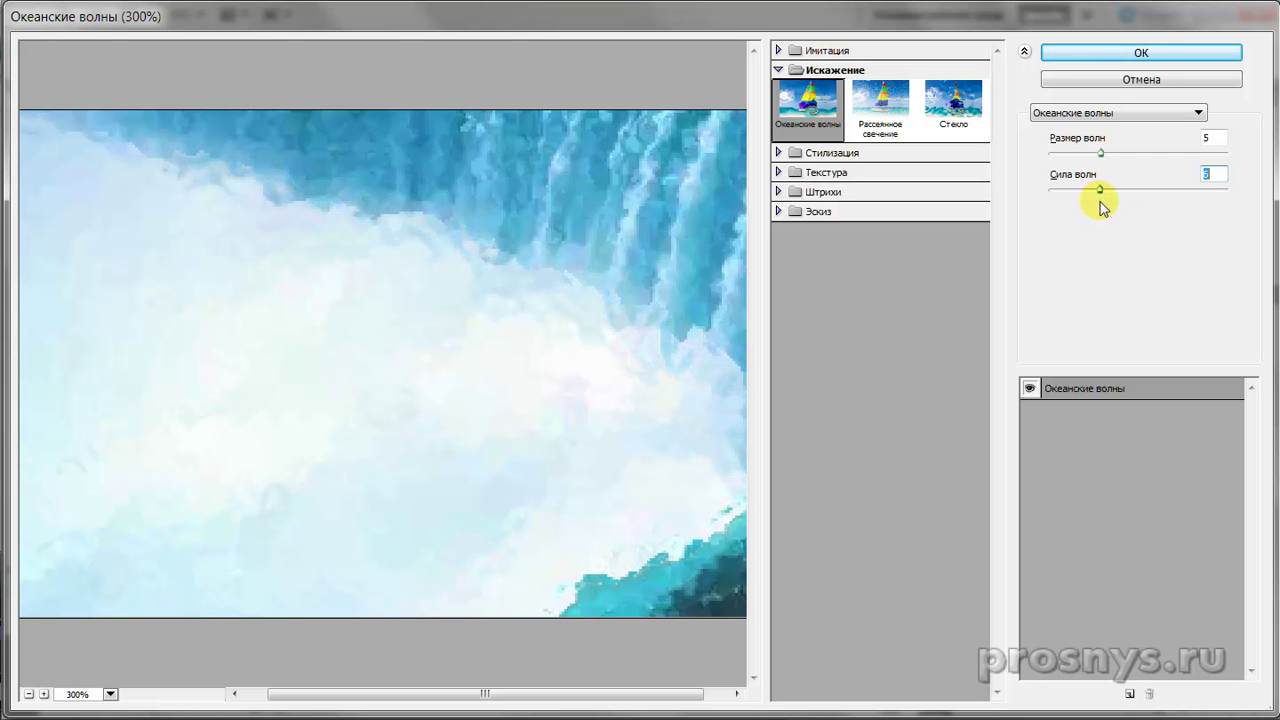
left_click(1134, 52)
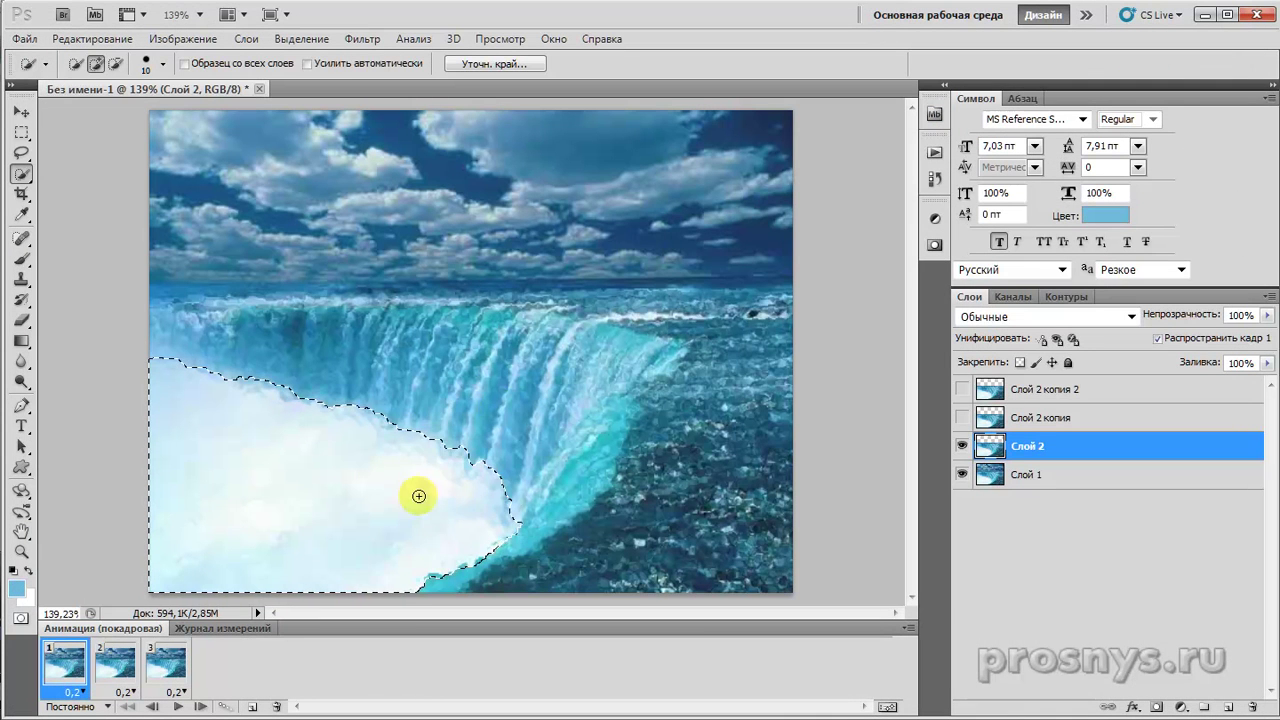
Show Слой 2 копия and reapply the last Океанские волны filter to its selected mist area
left_click(1045, 418)
left_click(962, 417)
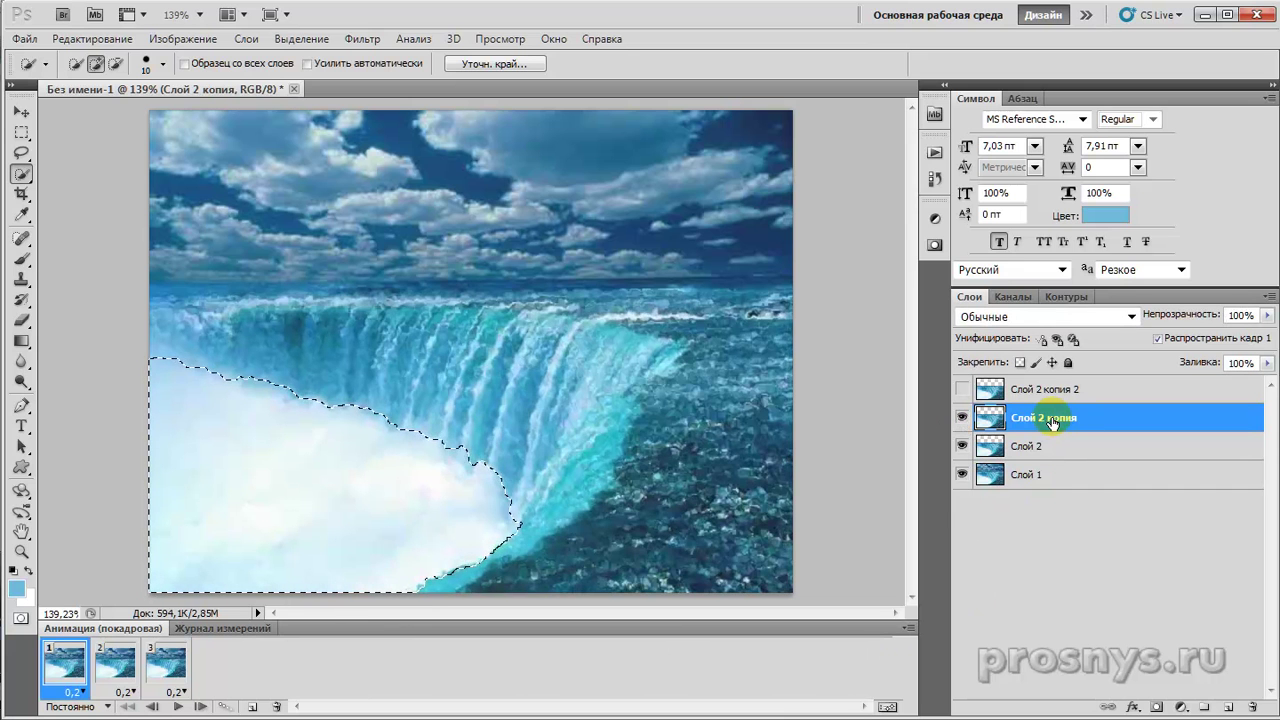
key("ctrl+f")
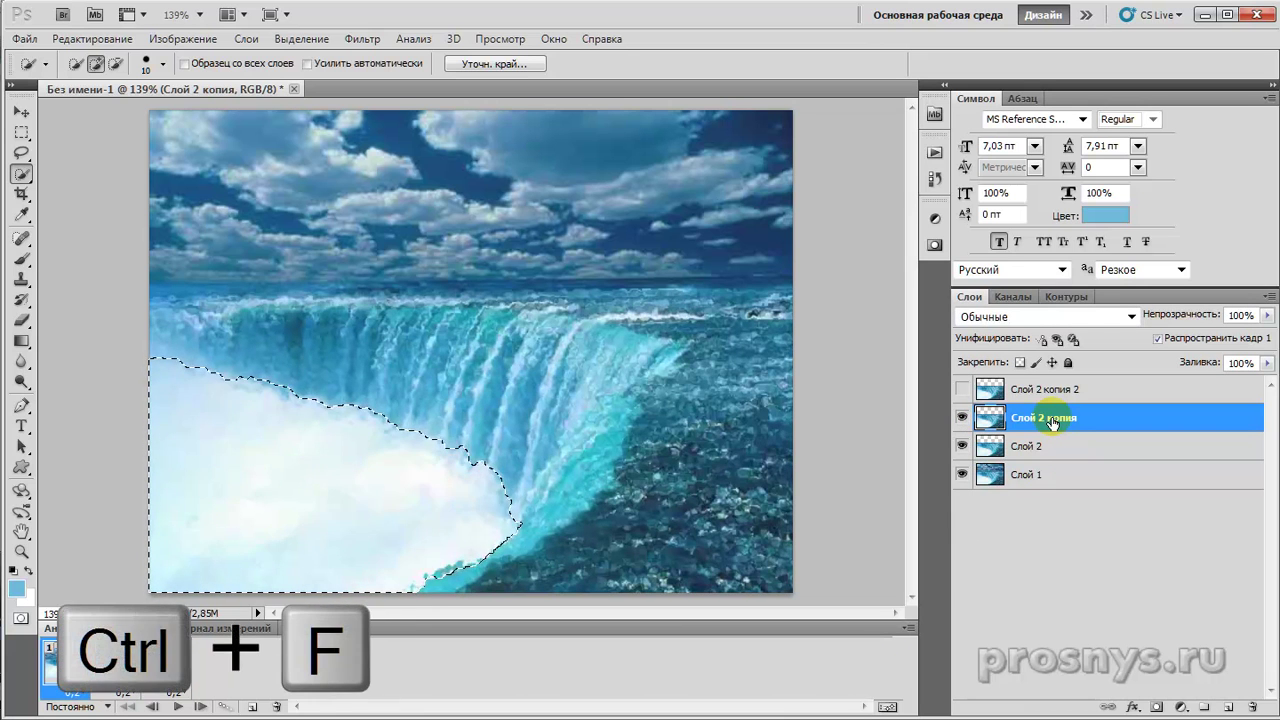
Show Слой 2 копия 2, reapply the last Океанские волны filter to its selected mist area, and clear the selection
left_click(1048, 389)
left_click(962, 389)
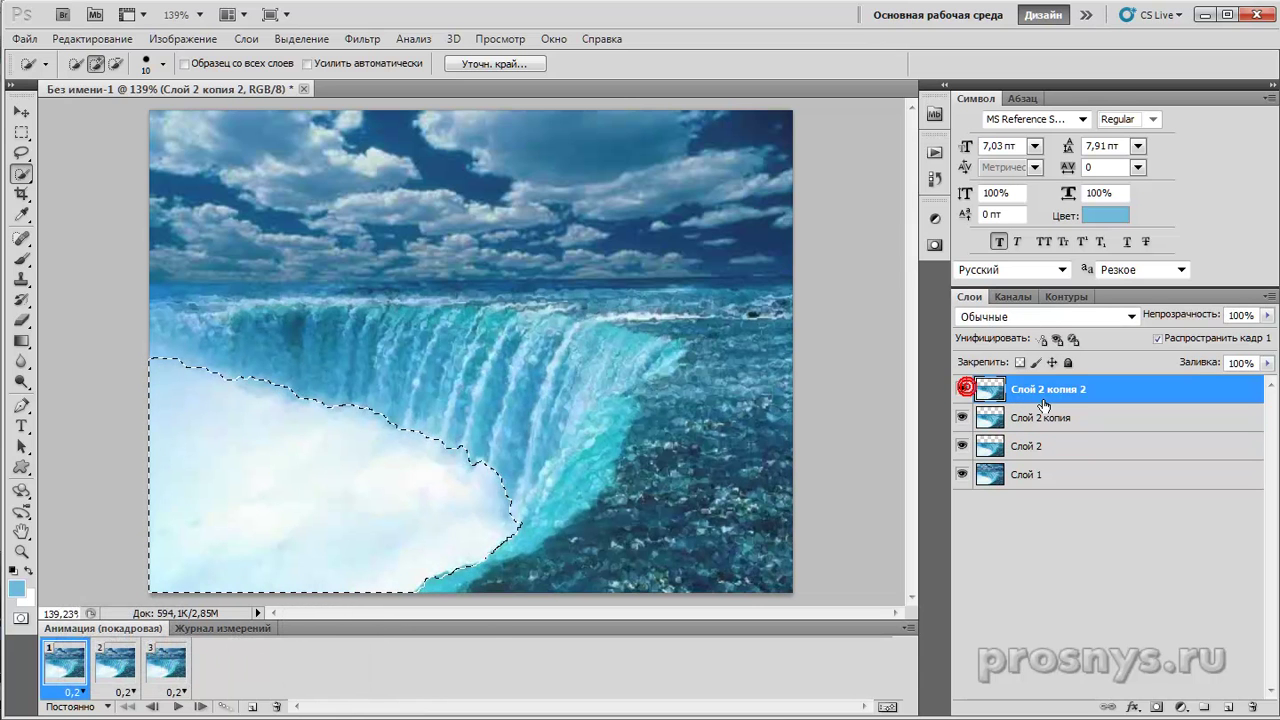
key("ctrl+f")
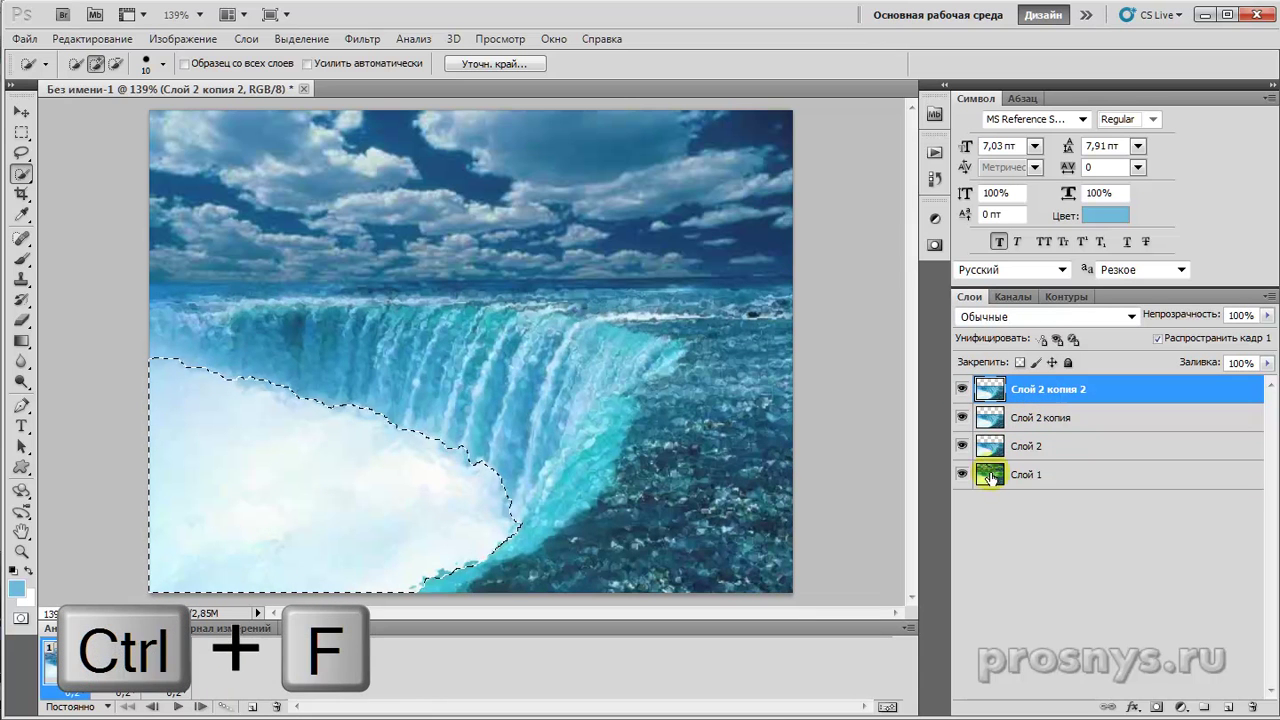
key("ctrl+d")
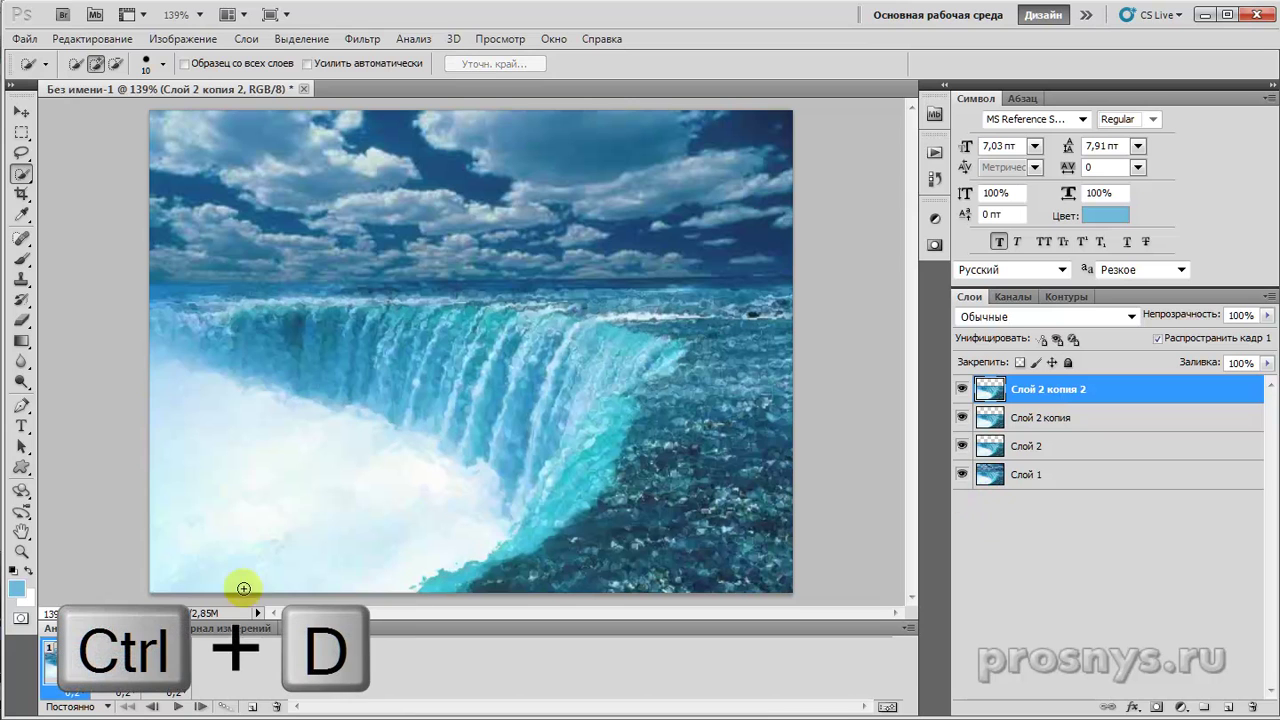
Hide both Слой 2 copies in the first animation frame, showing Слой 2 копия in the second and Слой 2 копия 2 in the third
left_click(961, 388)
left_click(962, 417)
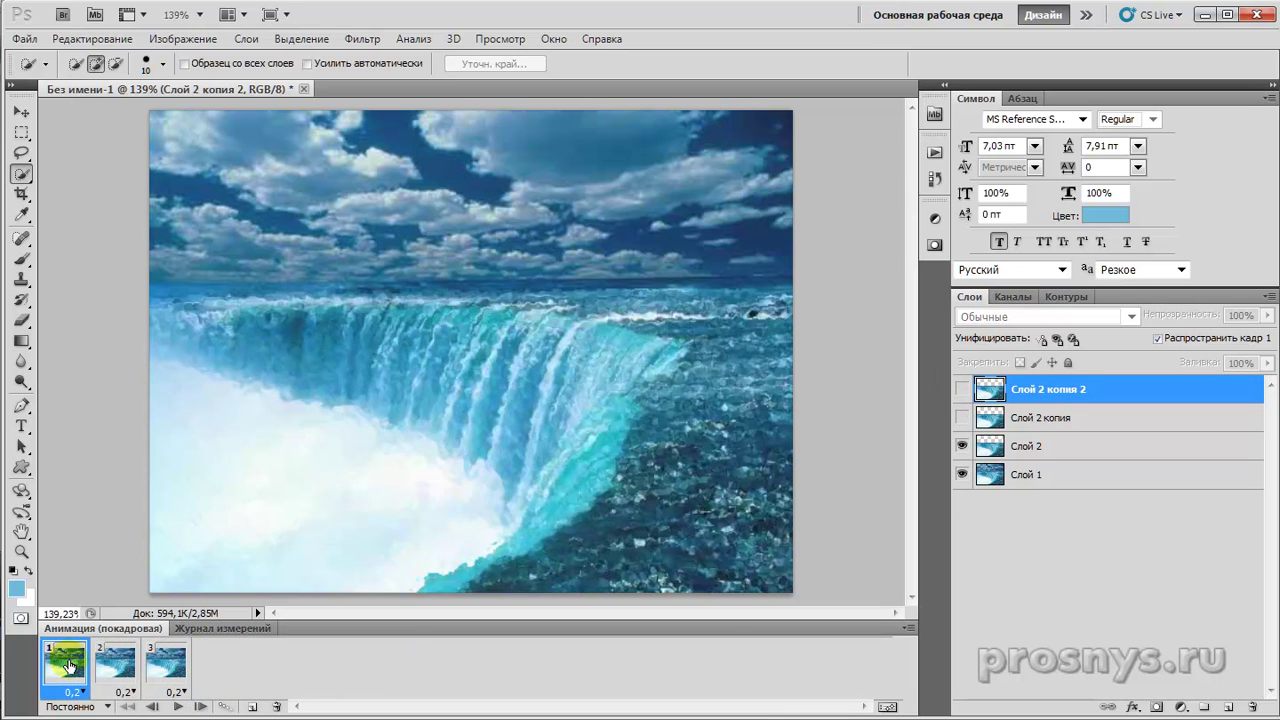
left_click(1068, 450)
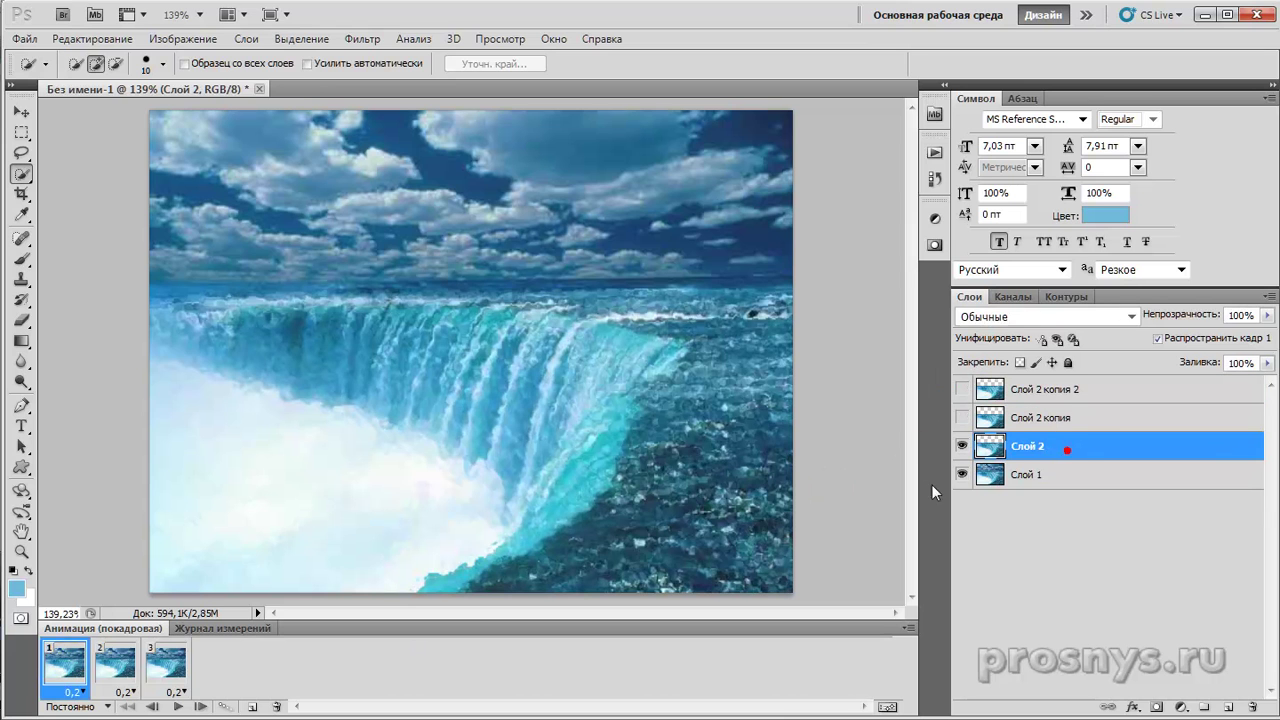
left_click(120, 669)
left_click(960, 418)
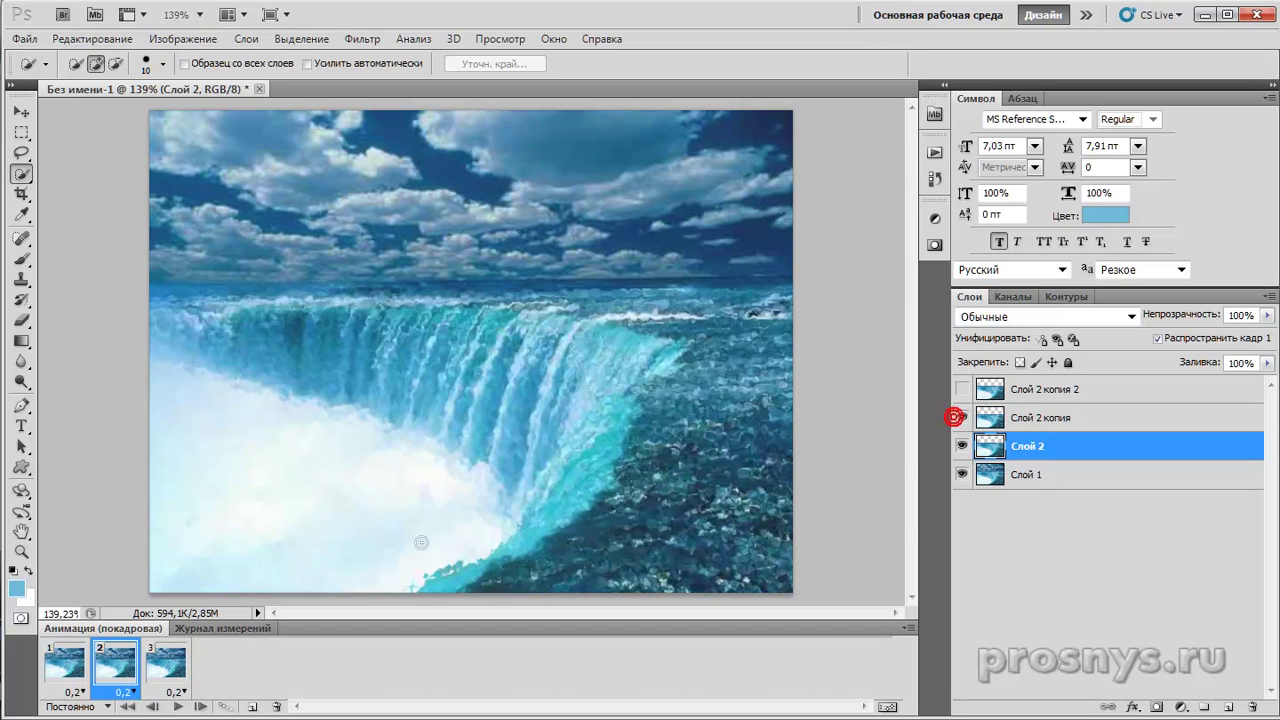
left_click(168, 663)
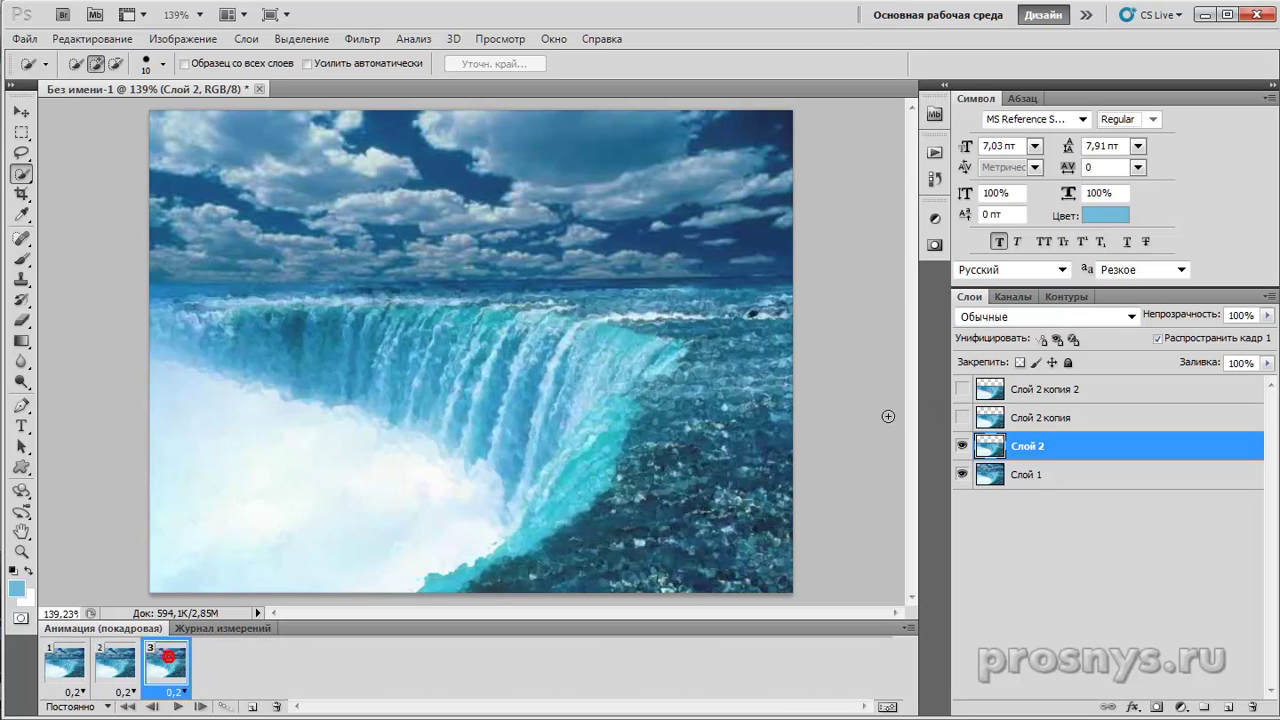
left_click(963, 390)
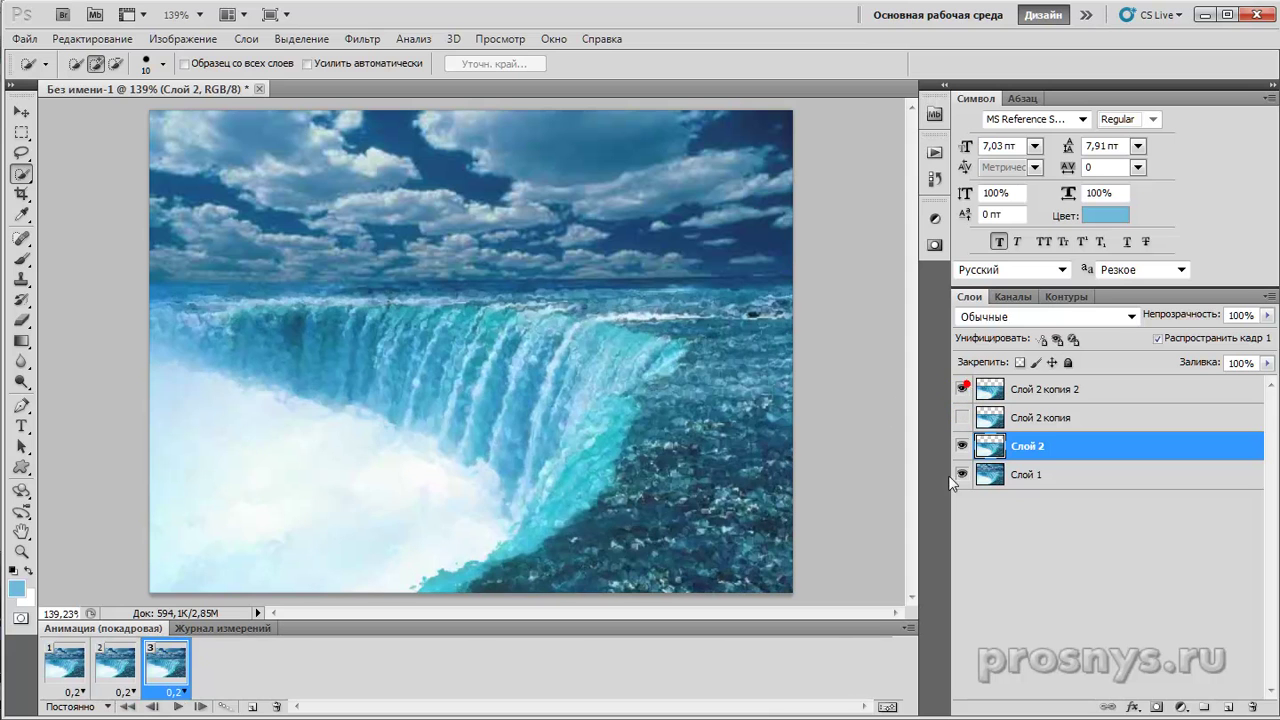
Play the animation to check the moving mist and water, and stop it
left_click(175, 708)
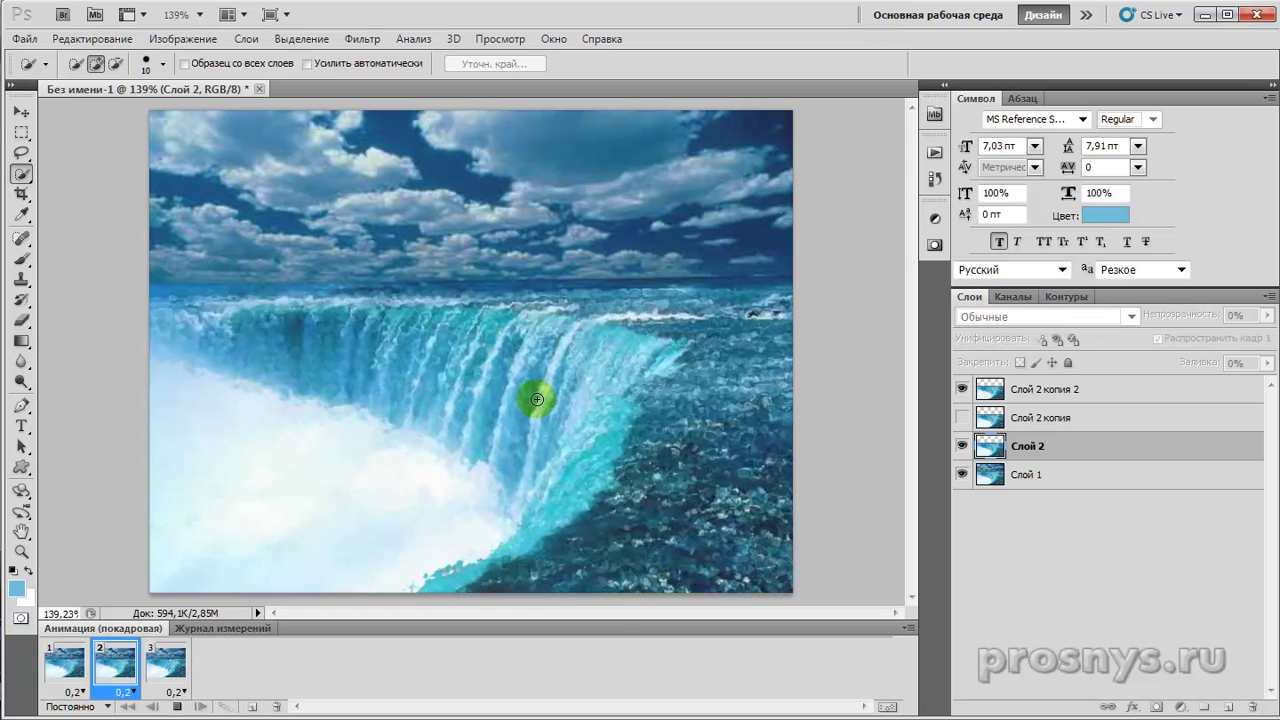
left_click(177, 706)
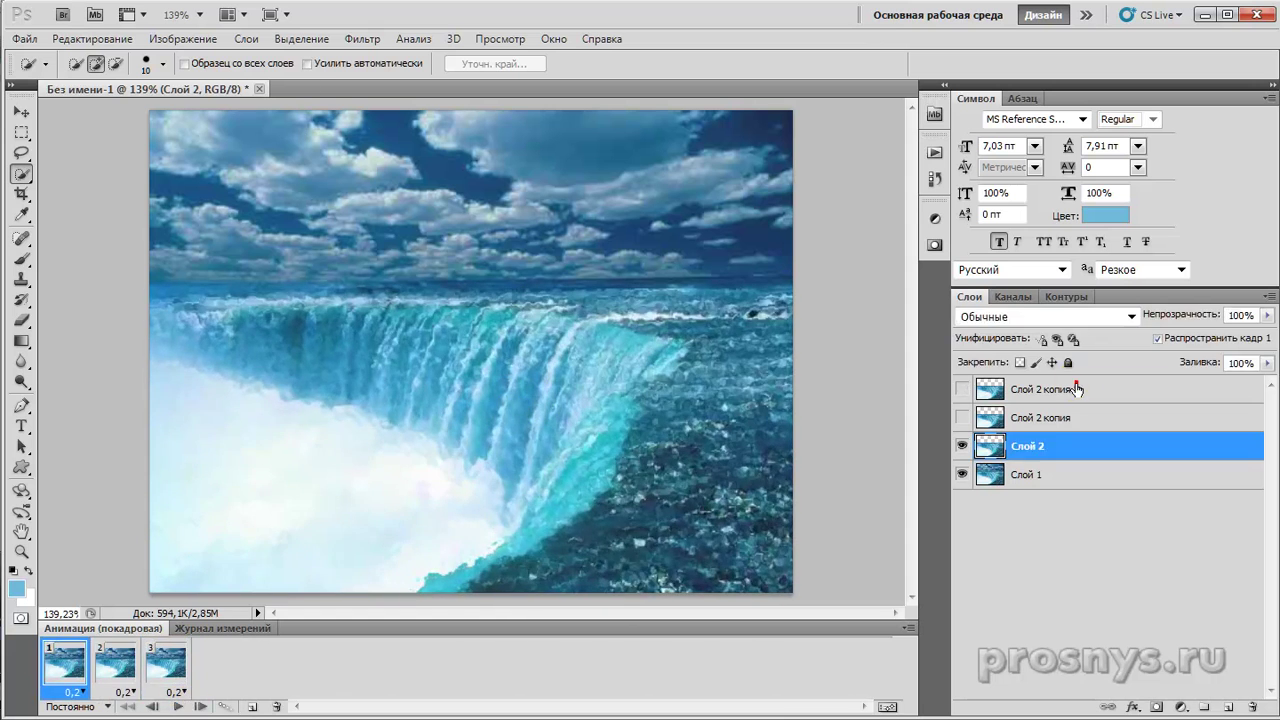
Add a new layer above Слой 2 копия 2, fill a large elliptical selection across the image with white, and deselect
left_click(1076, 388)
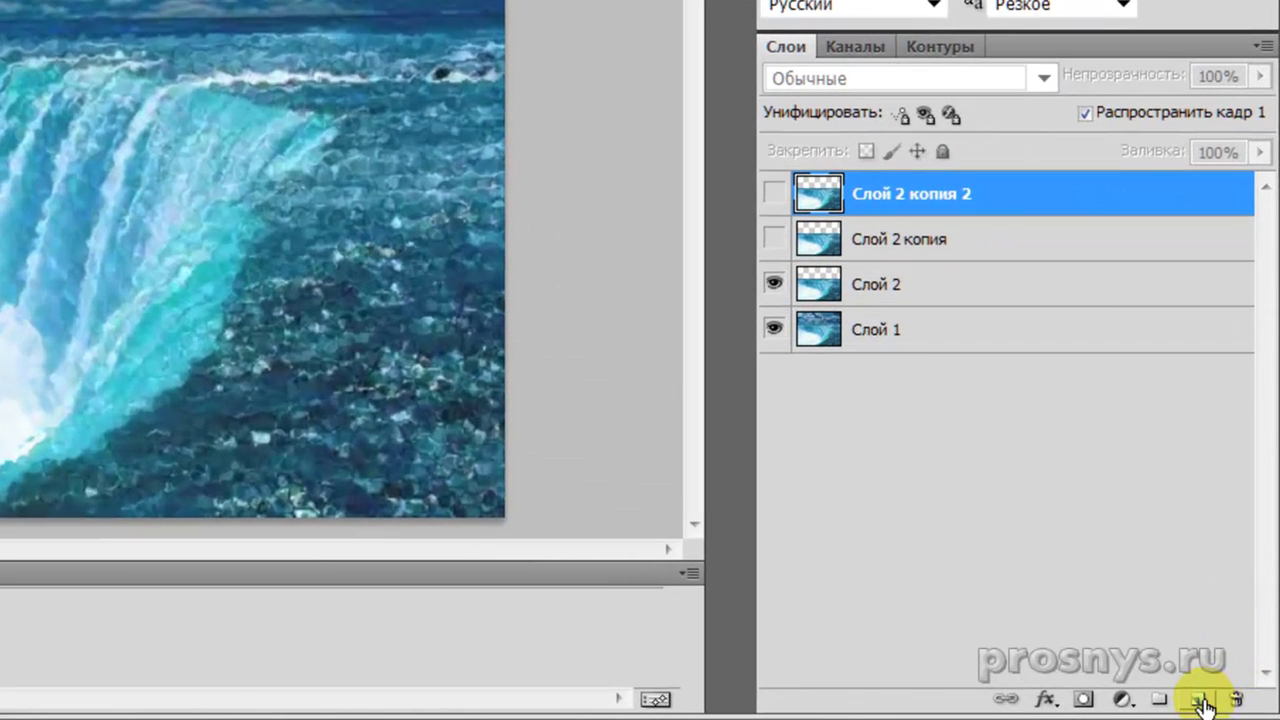
left_click(1199, 700)
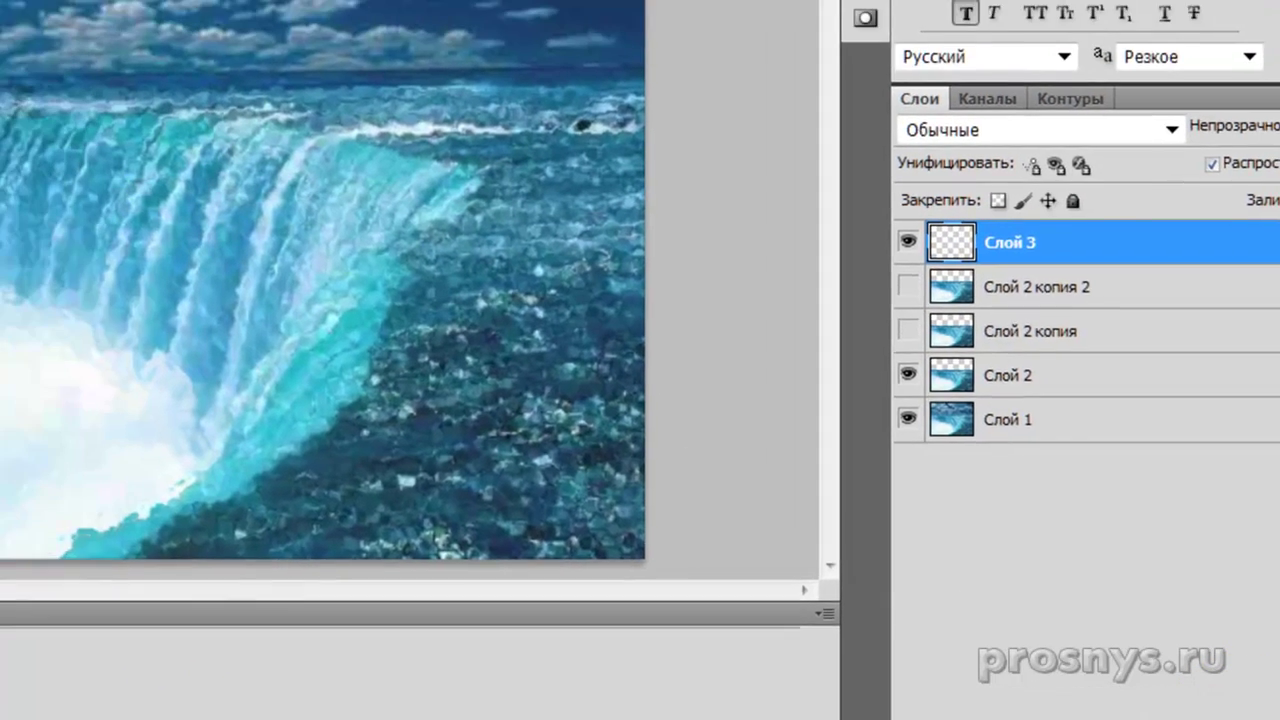
left_click(31, 48)
right_click(31, 48)
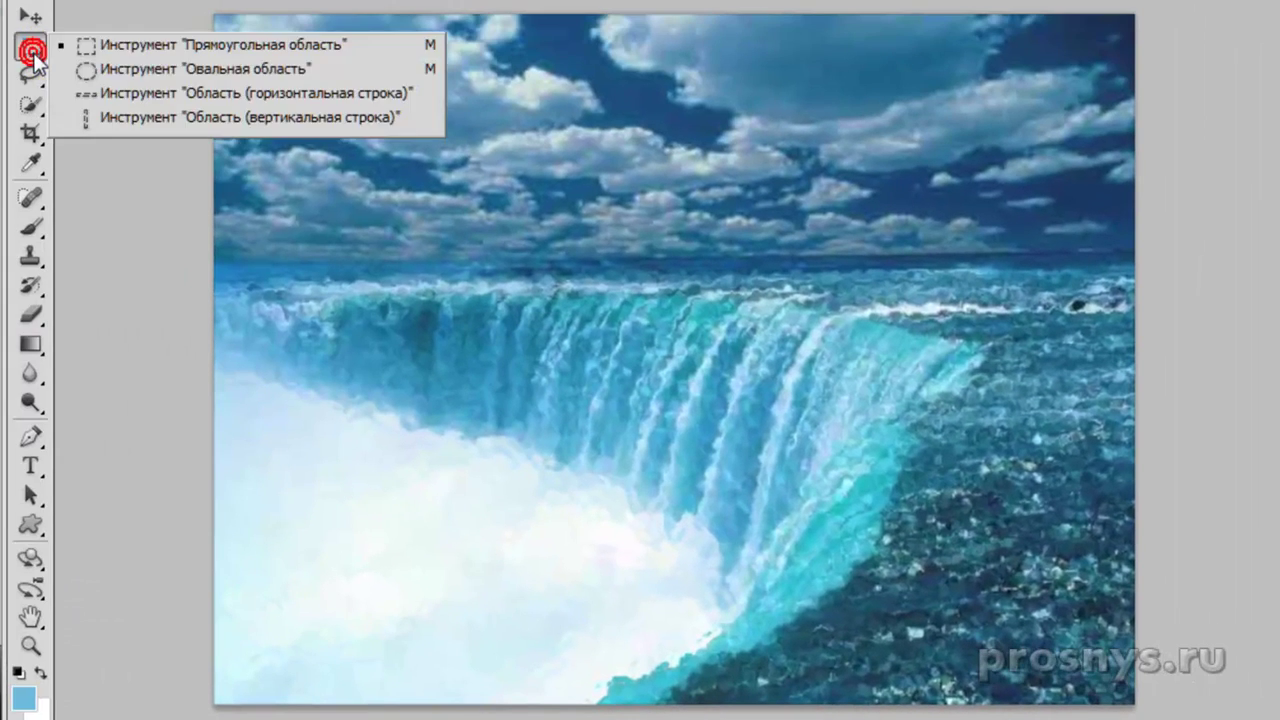
left_click(262, 72)
left_click_drag(477, 310, 1040, 590)
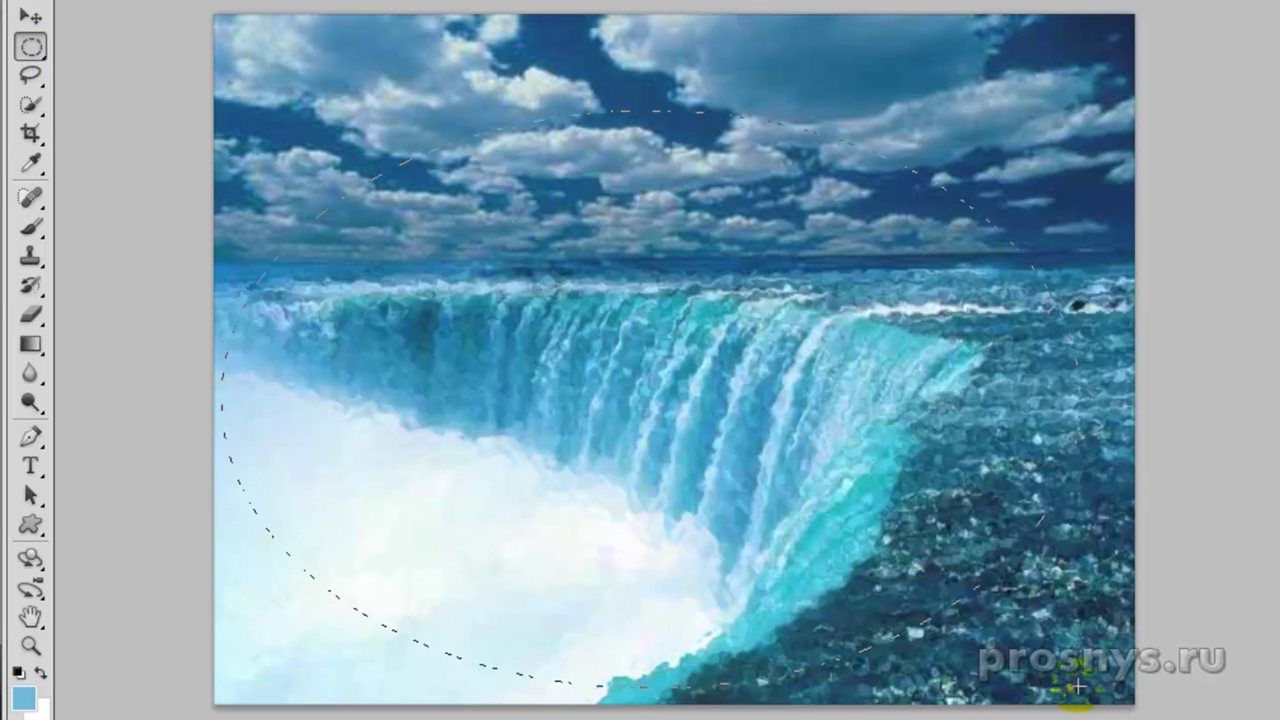
key("ctrl+Delete")
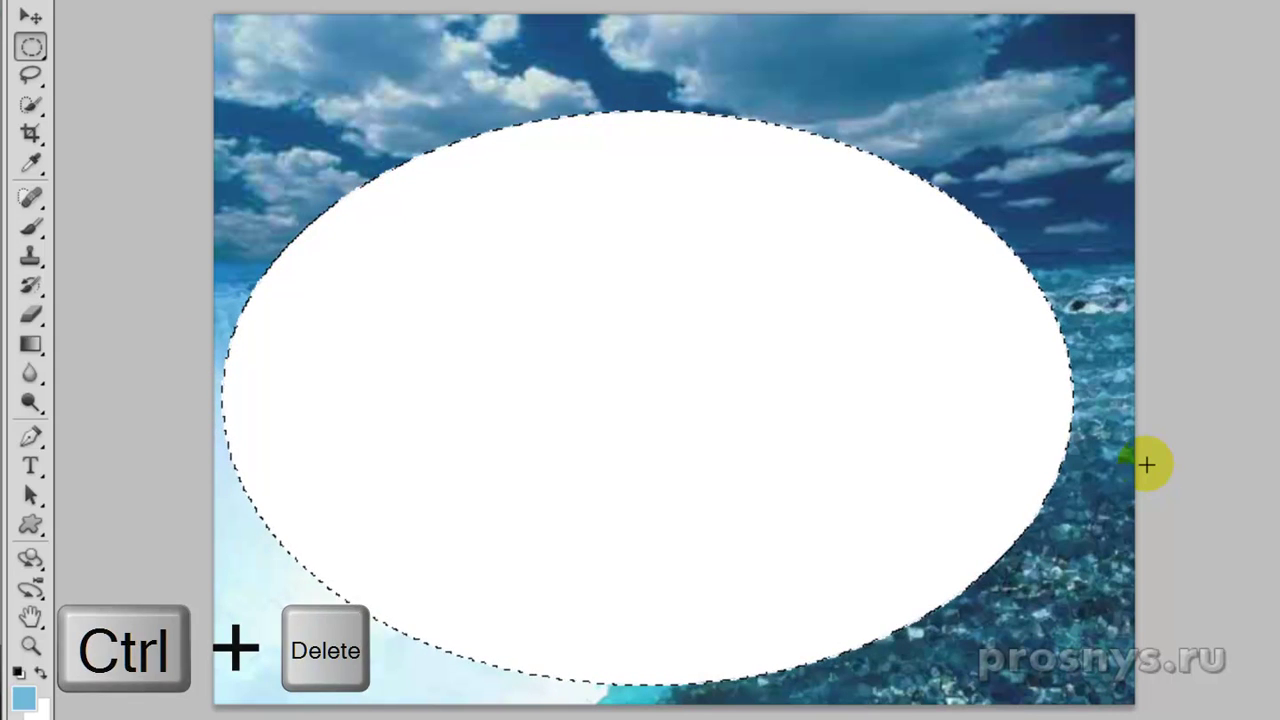
key("ctrl+d")
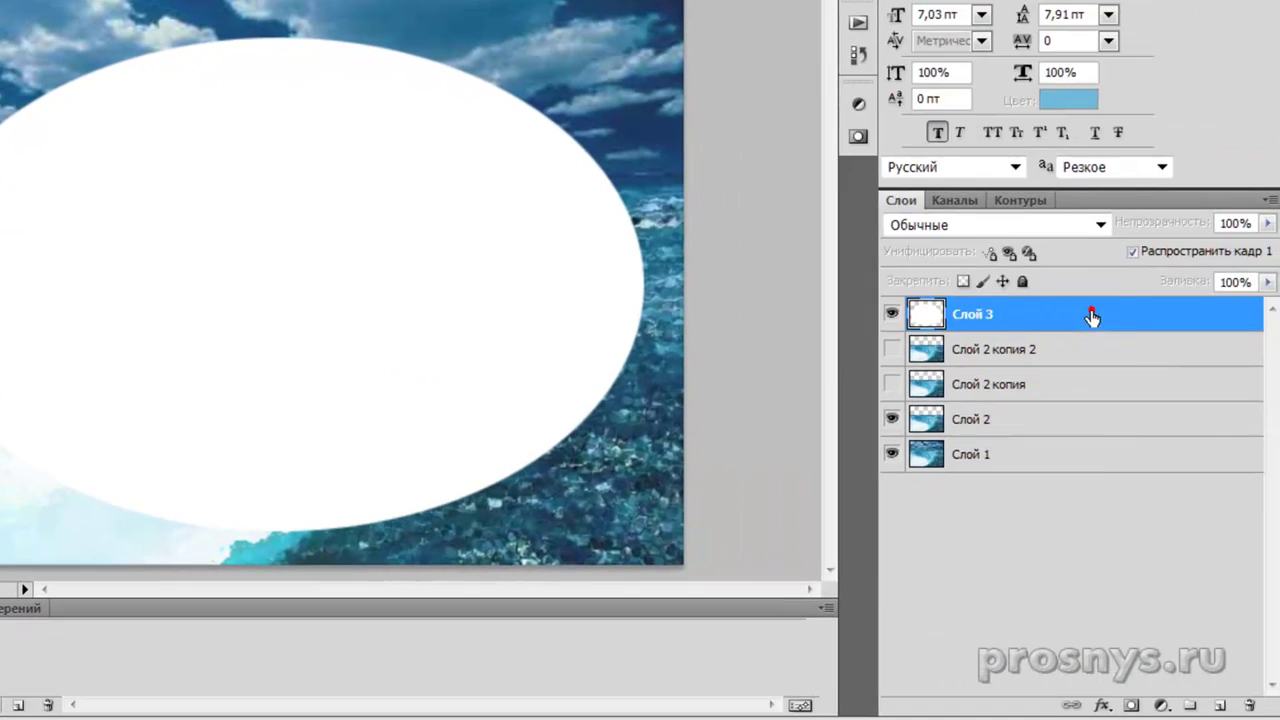
Add an Обводка layer style to Слой 3 with the Градиент stroke type and the Радуга на прозрачном preset
double_click(1094, 314)
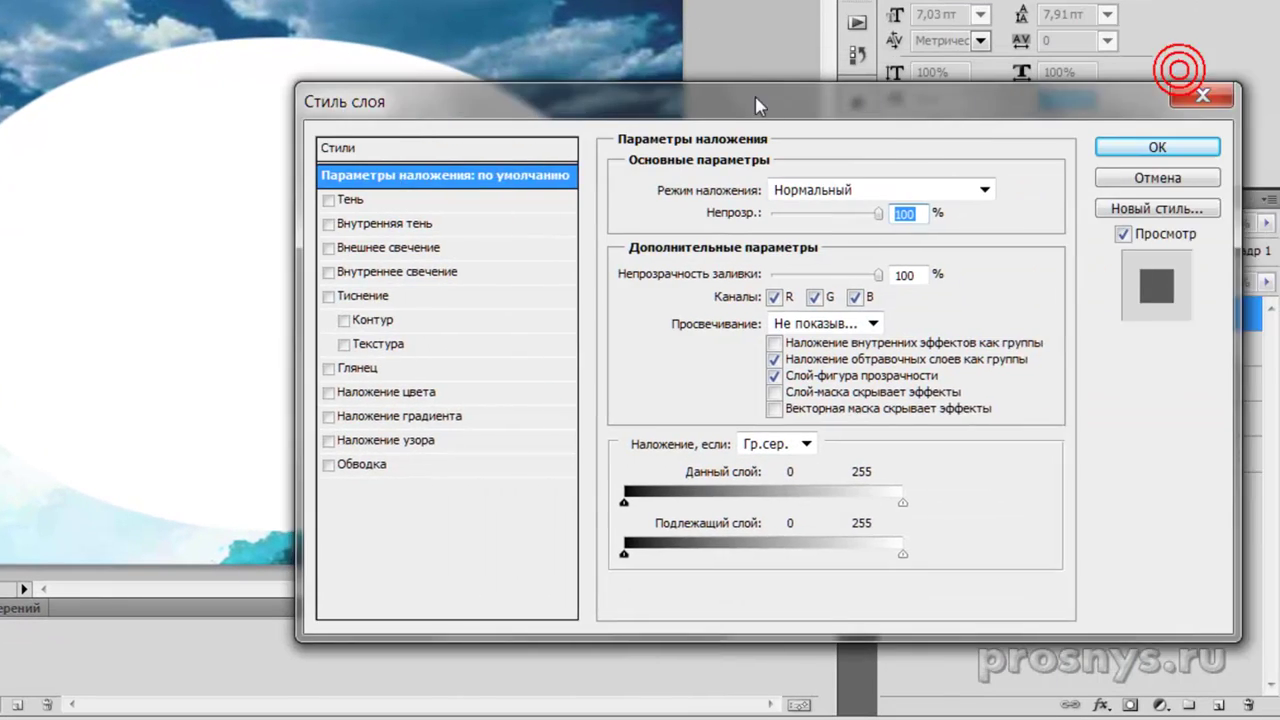
left_click_drag(757, 106, 808, 145)
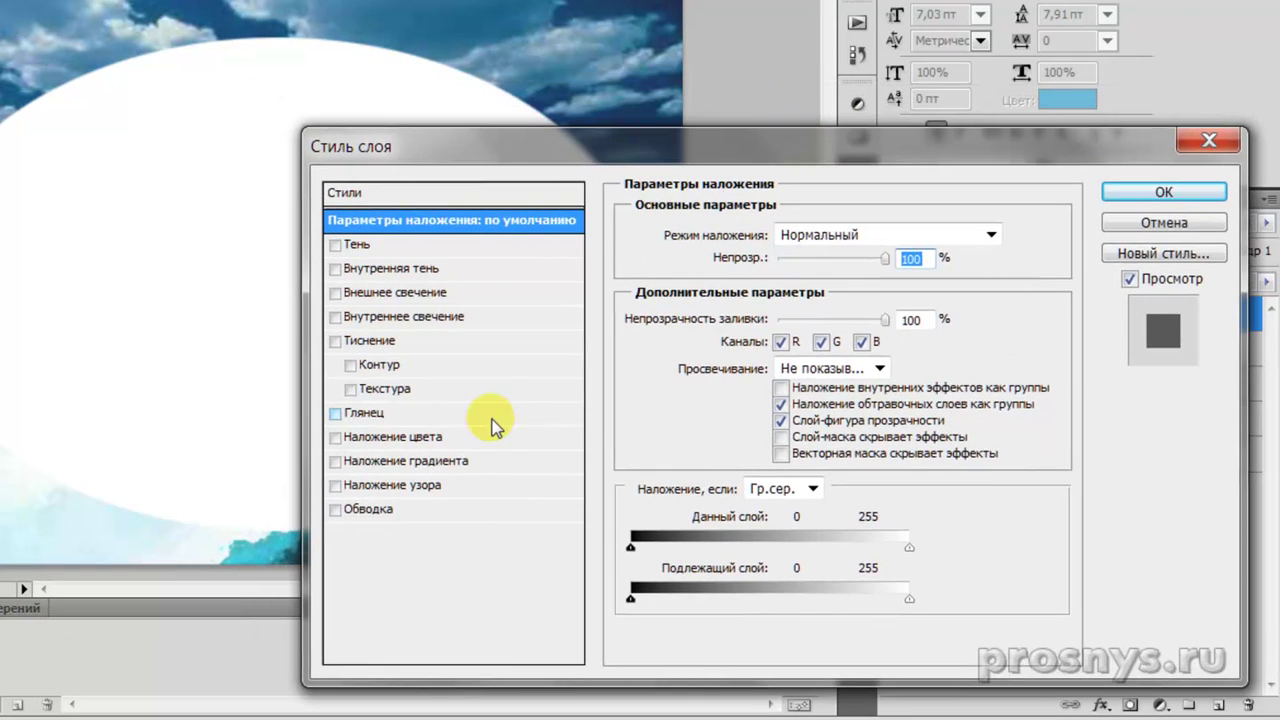
left_click(370, 510)
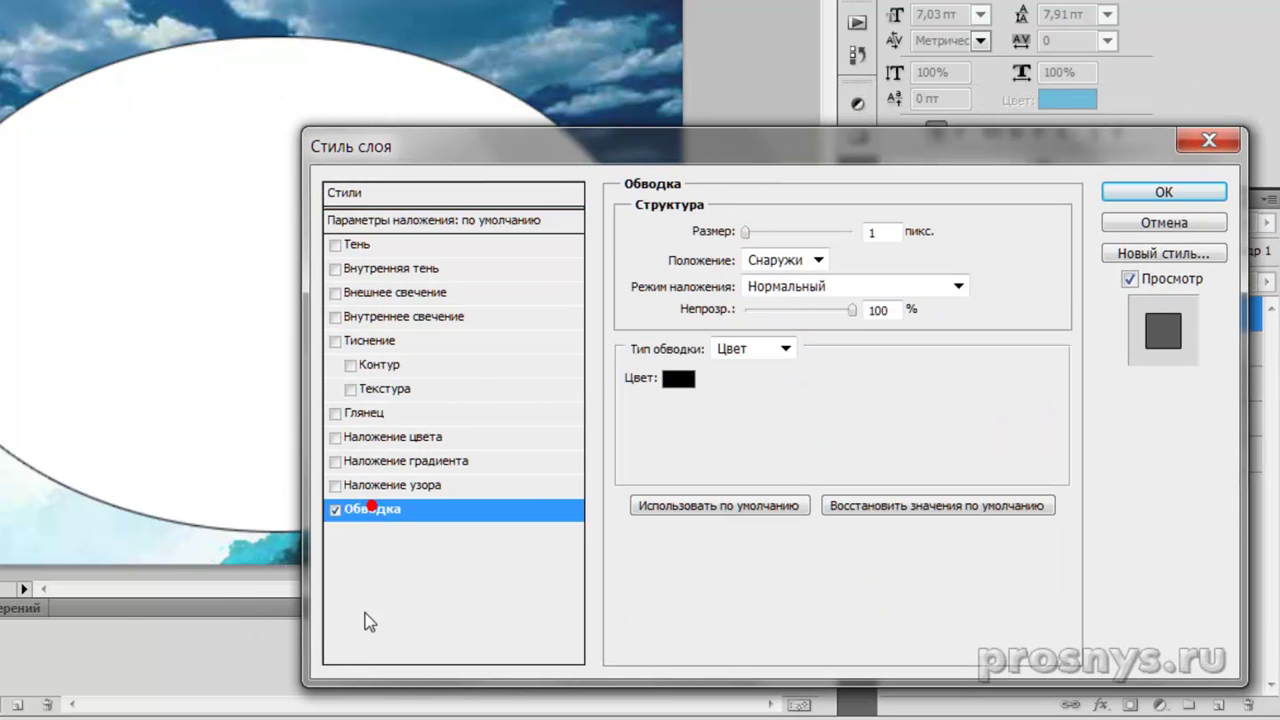
left_click(757, 350)
left_click(755, 397)
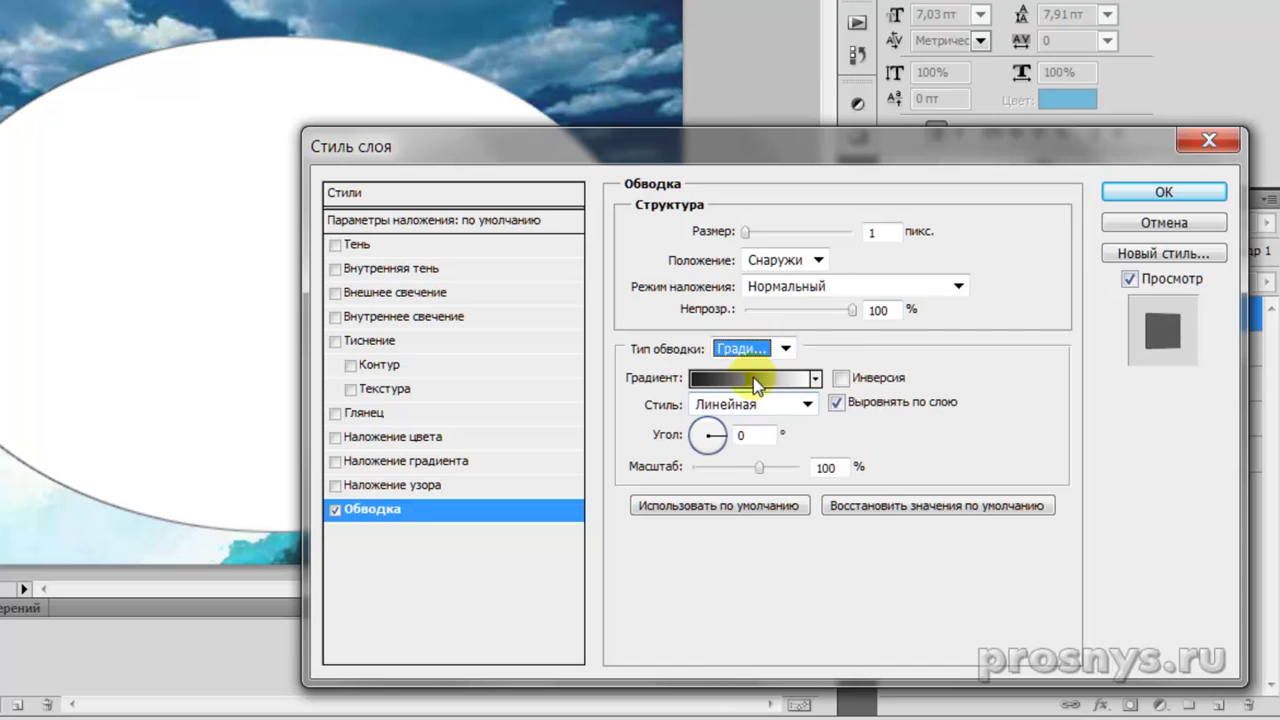
left_click(753, 377)
left_click(930, 350)
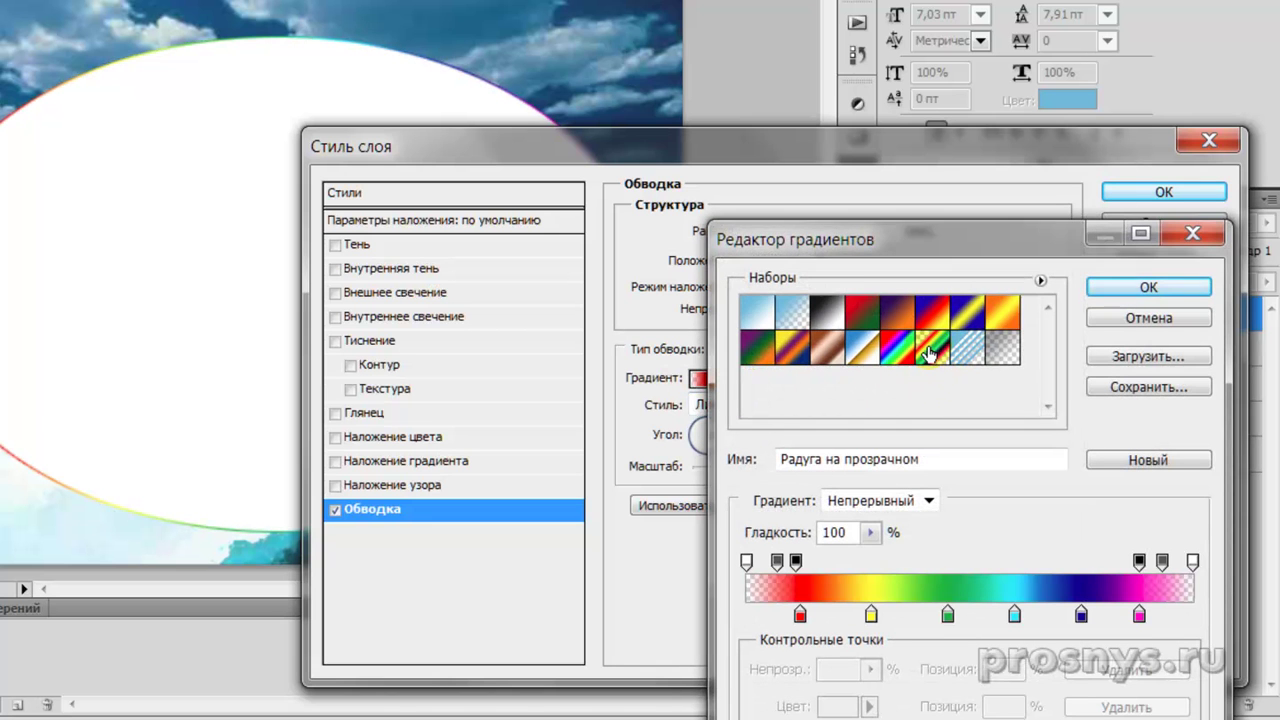
left_click(1148, 287)
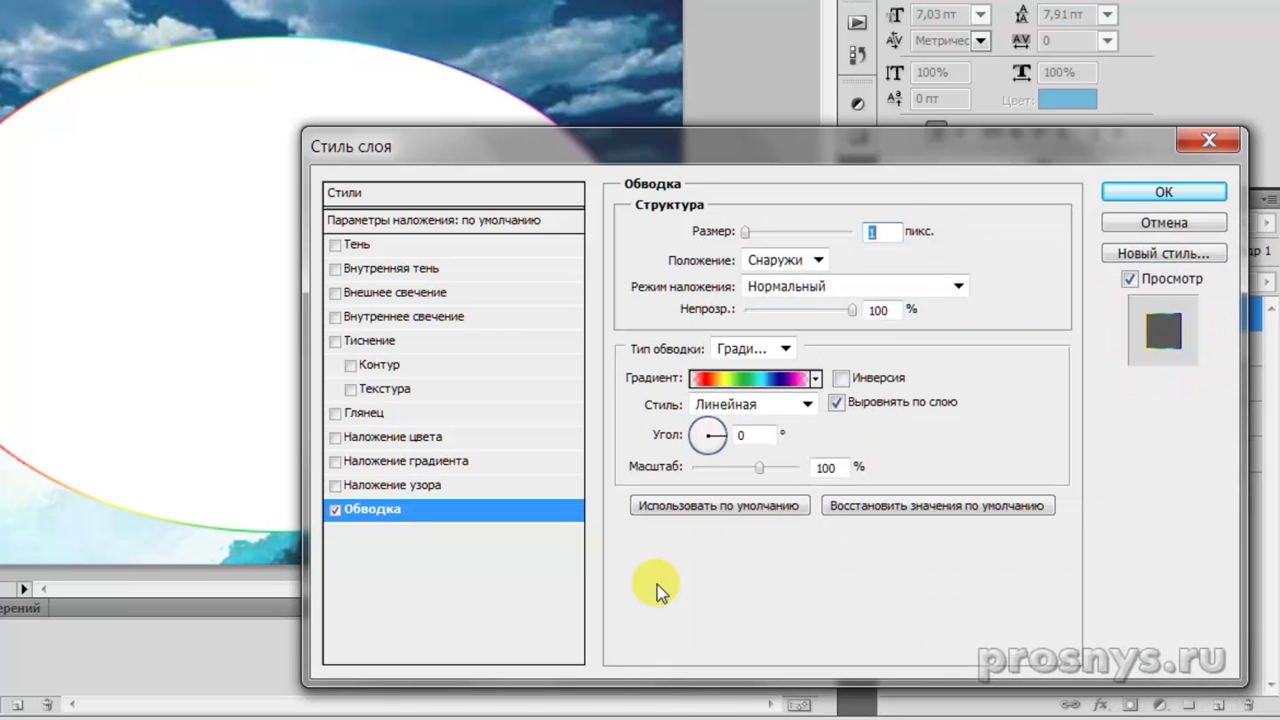
Set the rainbow stroke to 16 px, position Внутри and gradient style Разбивка фигуры, and apply the layer style
left_click_drag(749, 230, 764, 241)
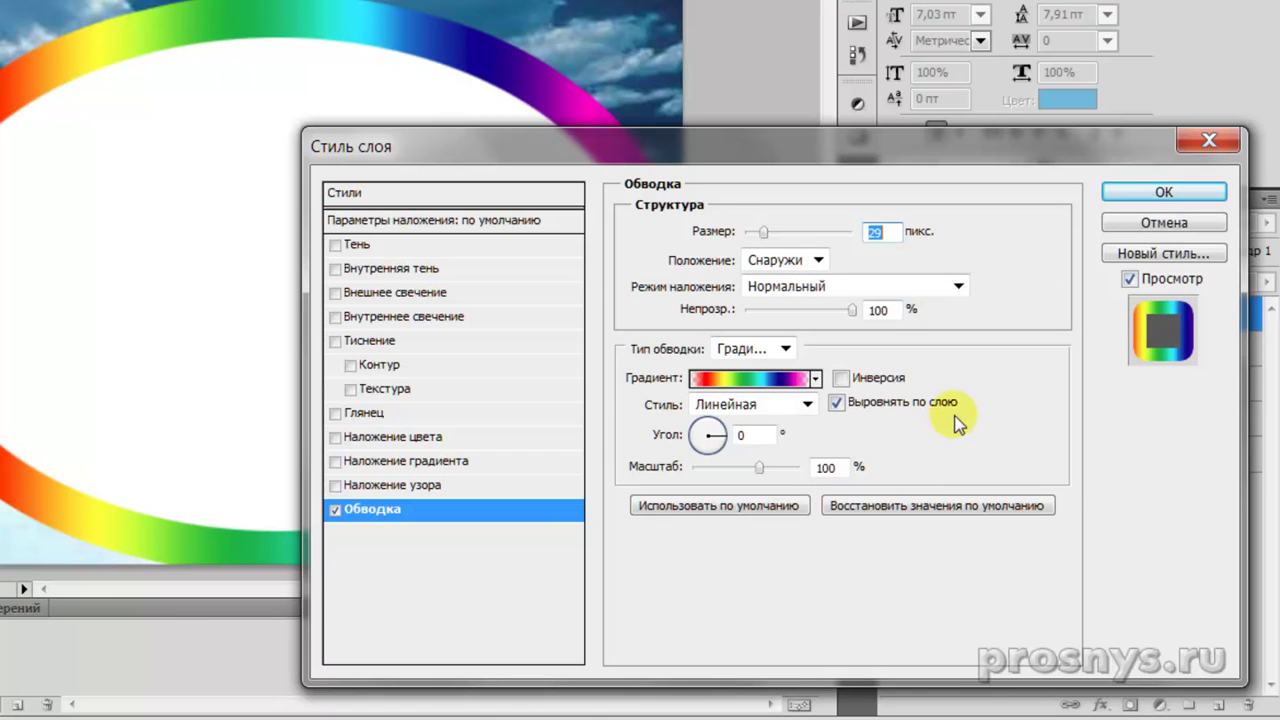
left_click(818, 259)
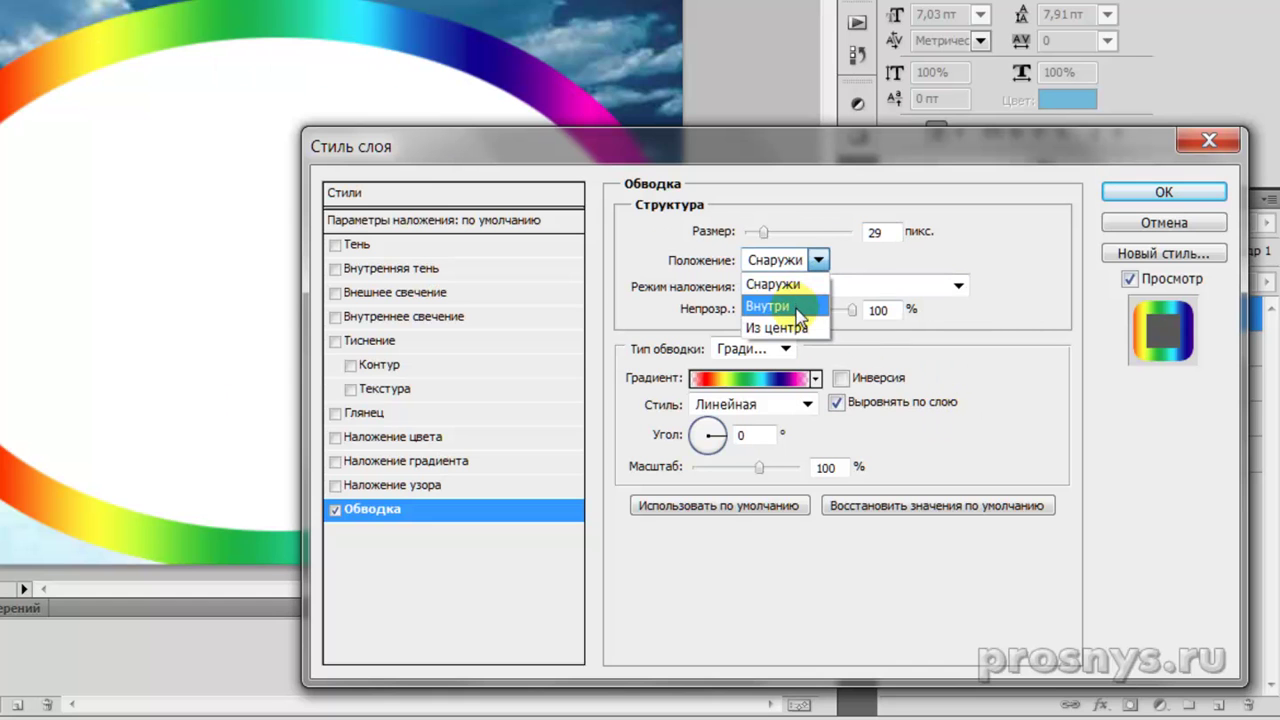
left_click(805, 306)
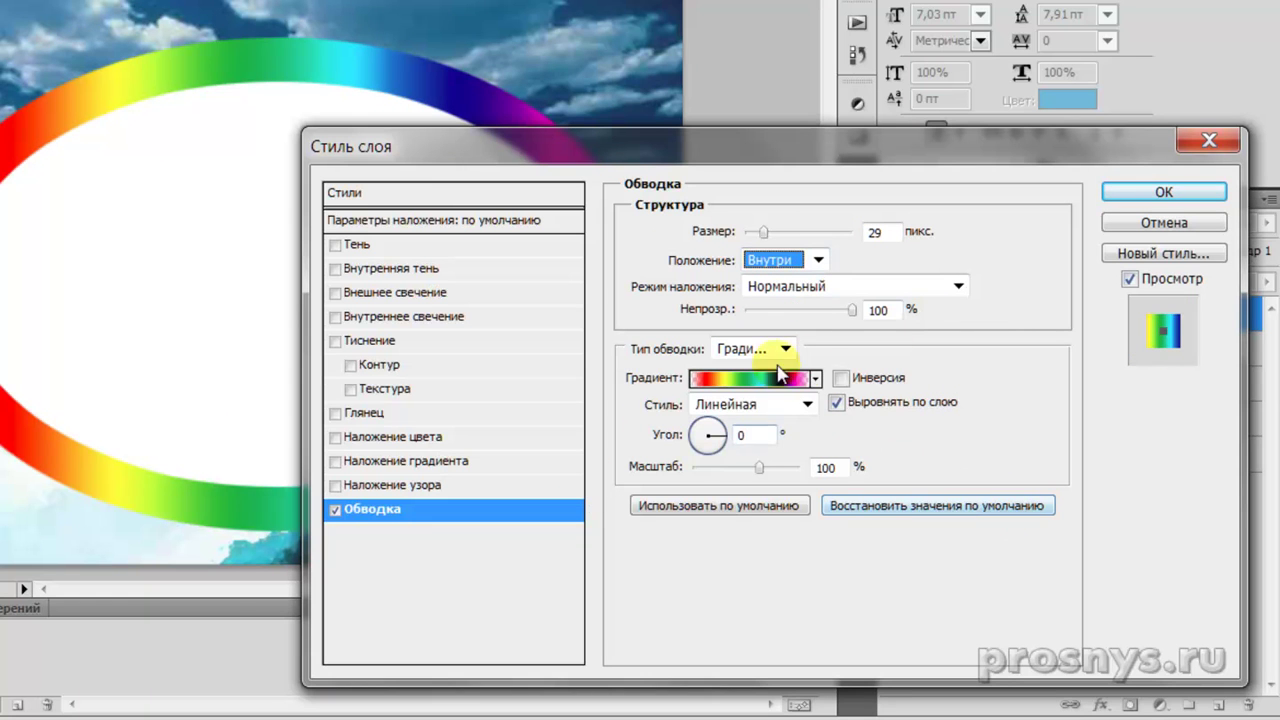
left_click(807, 404)
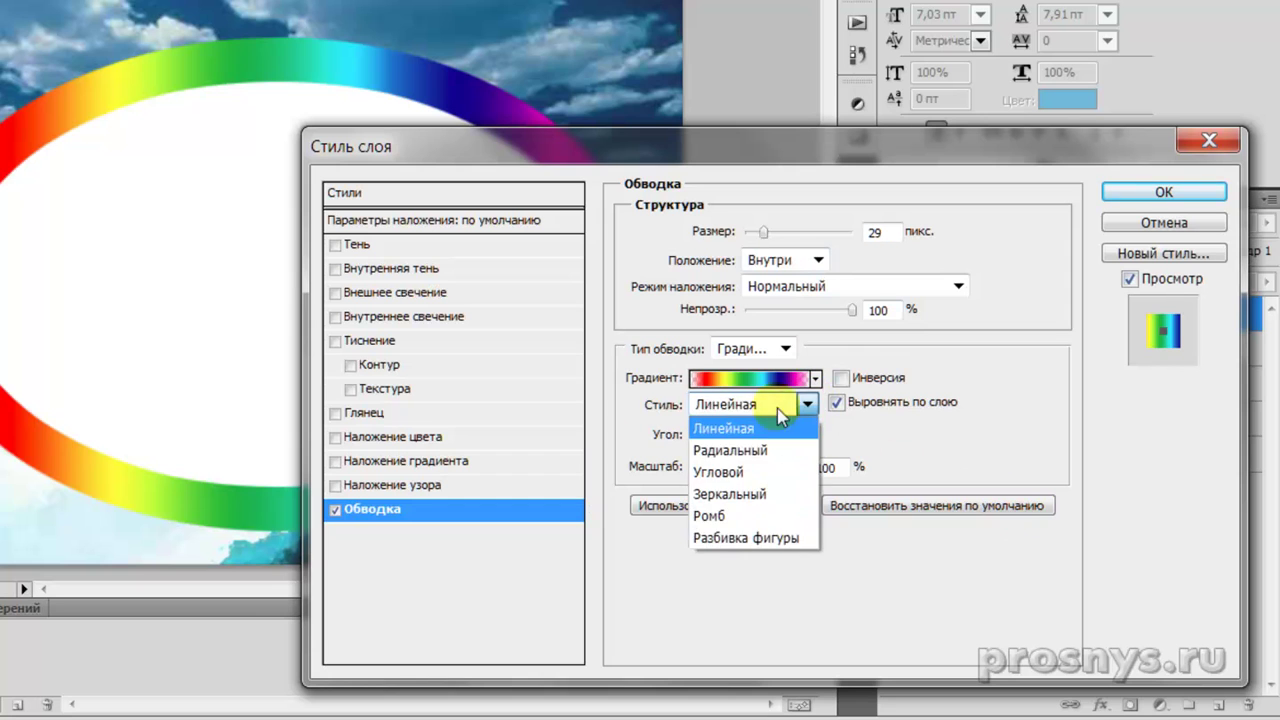
left_click(751, 540)
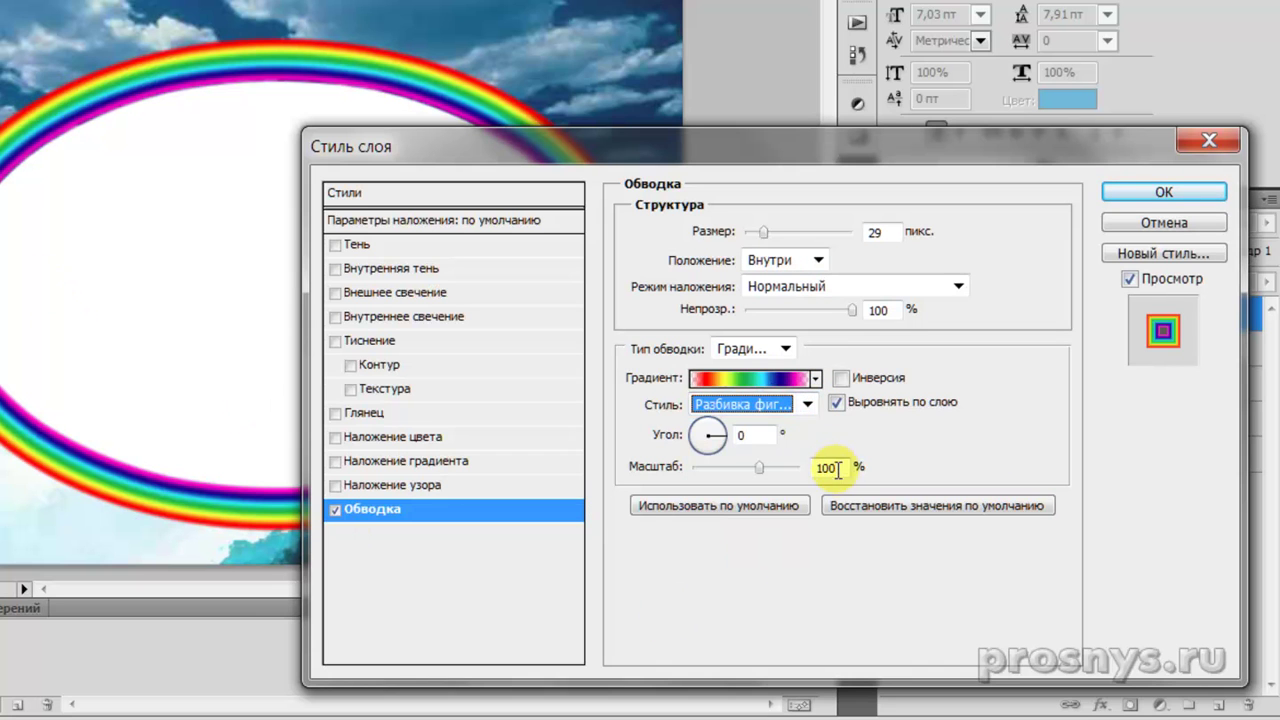
left_click_drag(854, 134, 930, 178)
left_click_drag(850, 277, 844, 277)
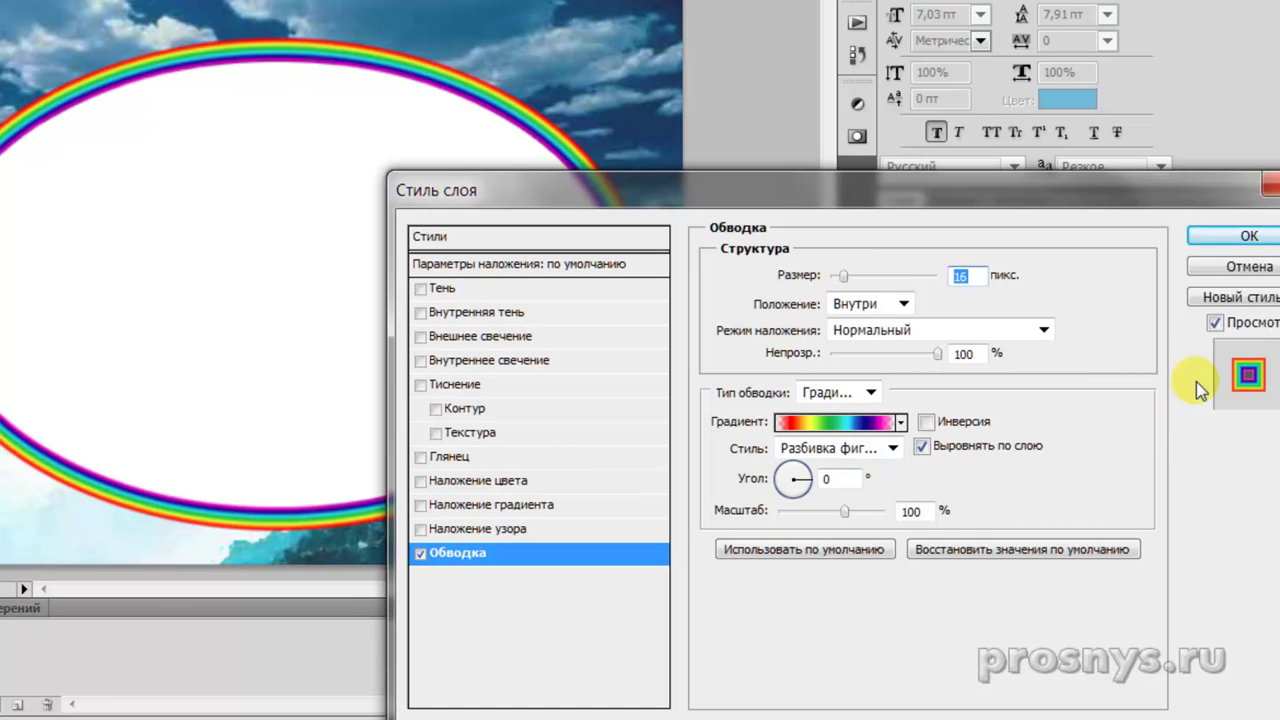
left_click(1240, 238)
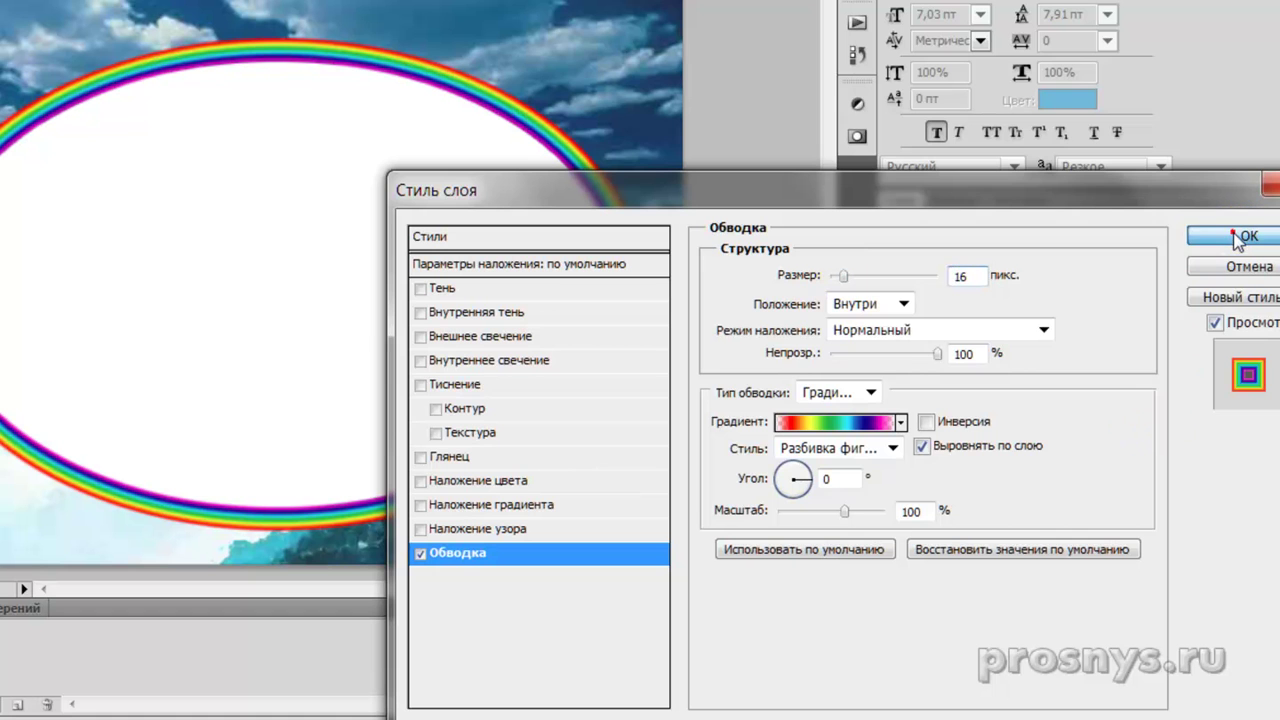
Lower the fill of Слой 3 to 0% so only its rainbow stroke remains
left_click(1266, 282)
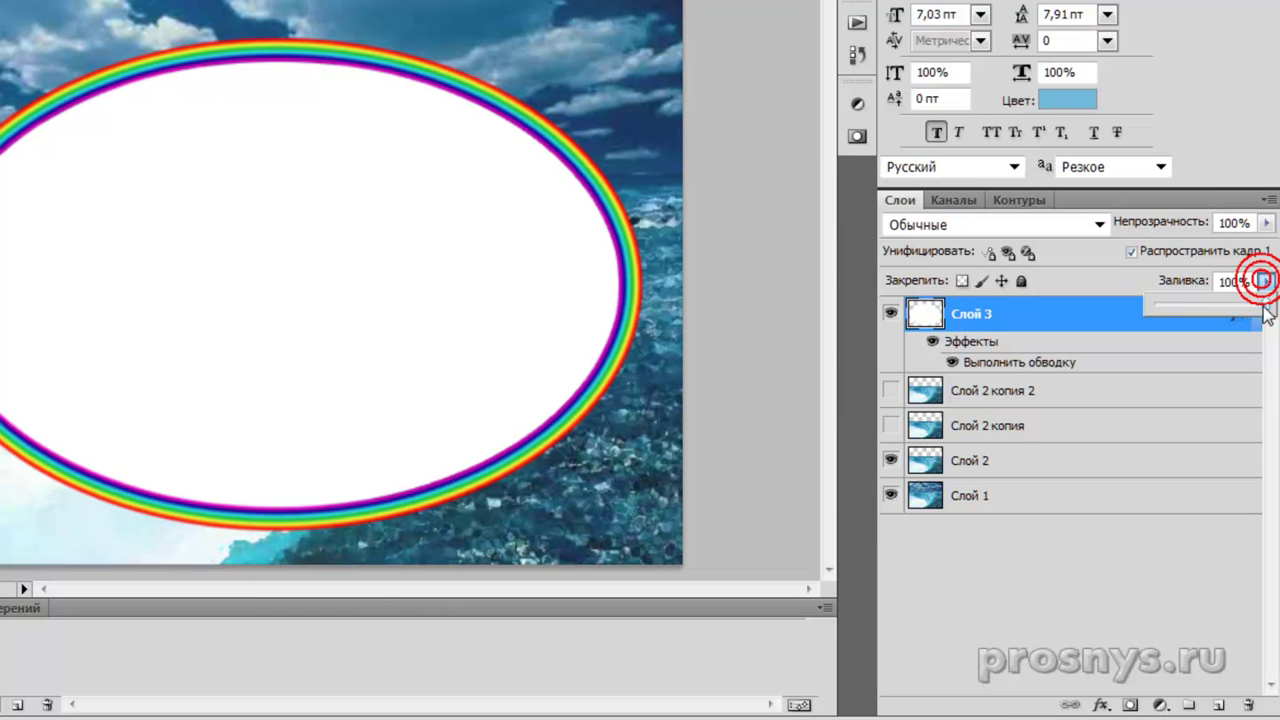
left_click_drag(1157, 310, 1104, 312)
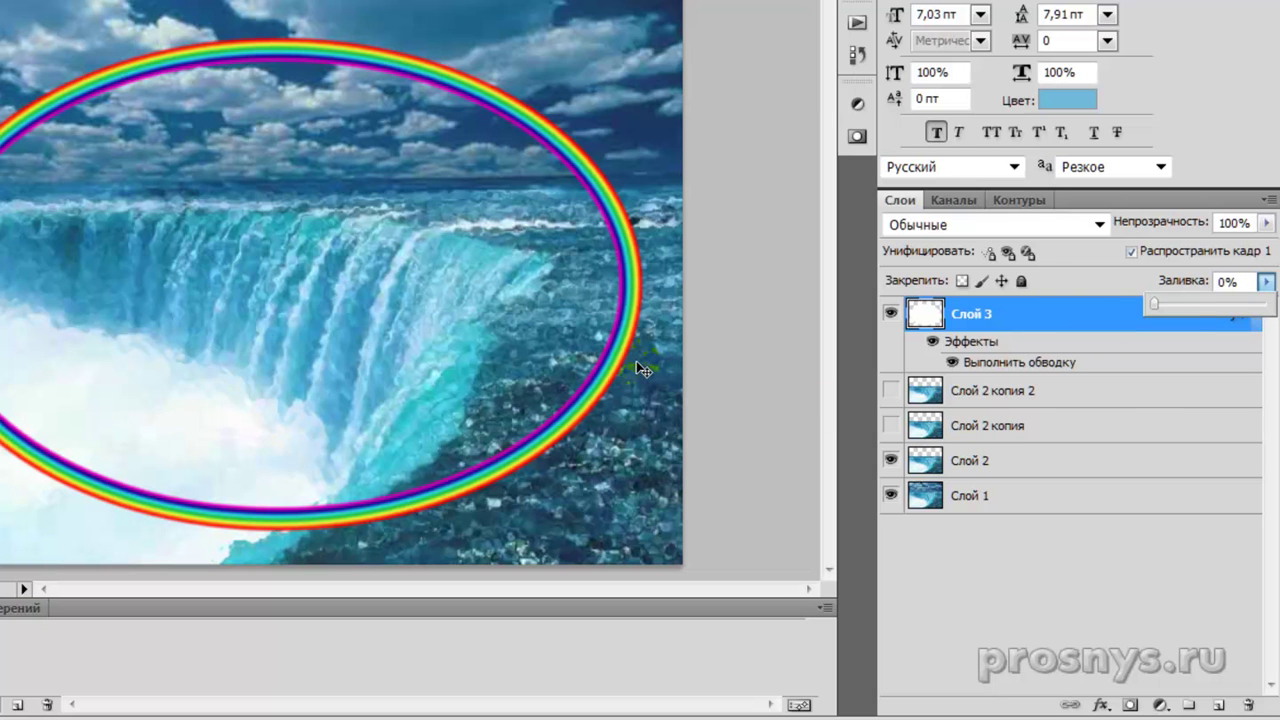
left_click(1086, 320)
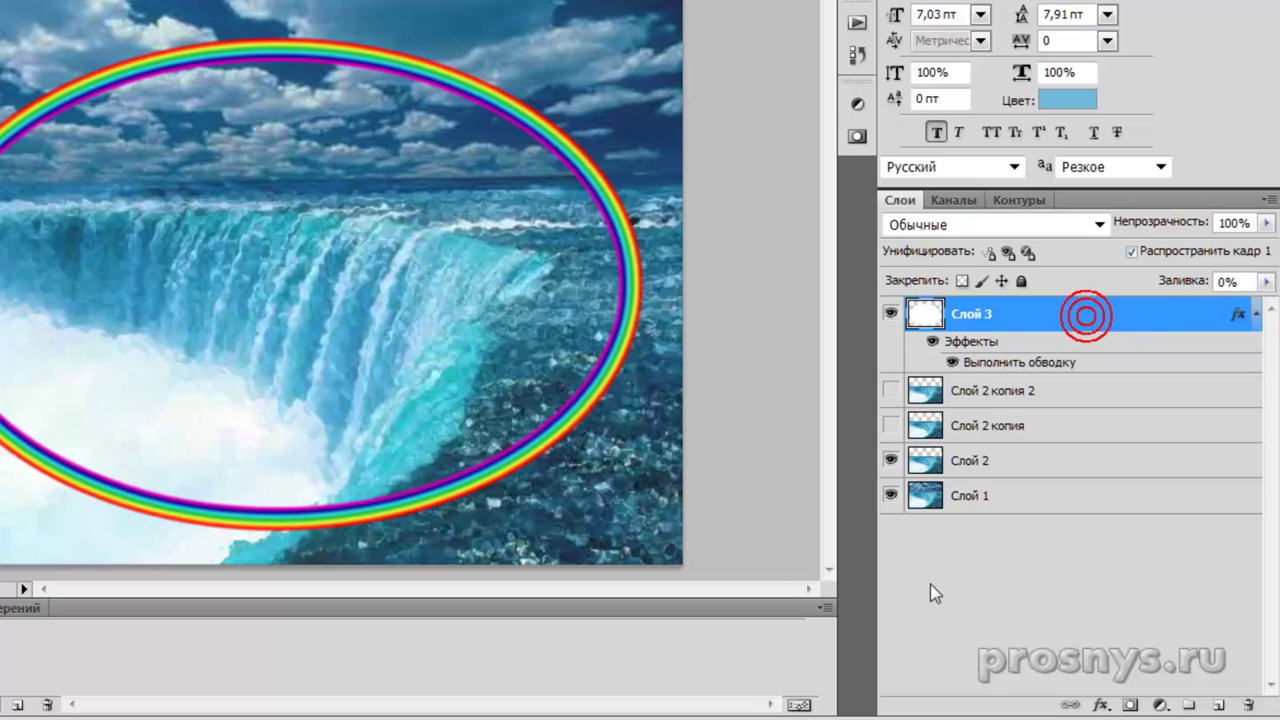
left_click(1012, 364)
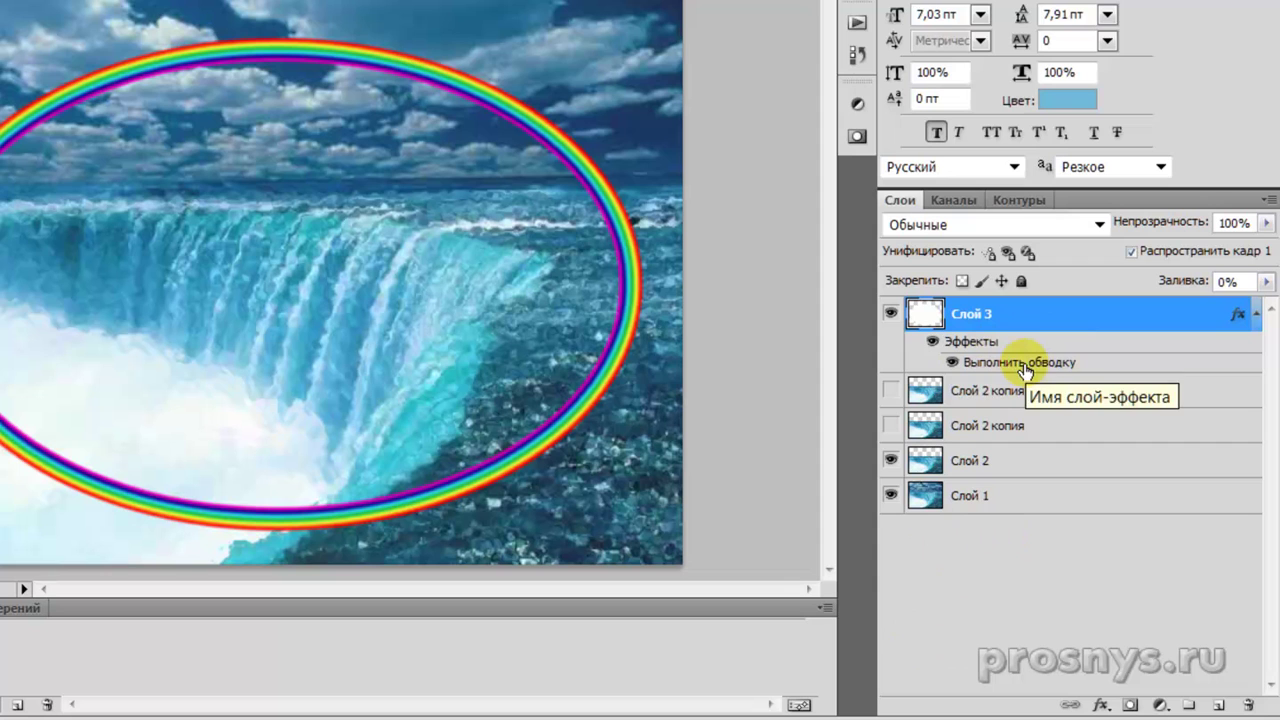
Add a new layer above Слой 3 and merge the two layers to rasterize the stroke
left_click(1216, 706)
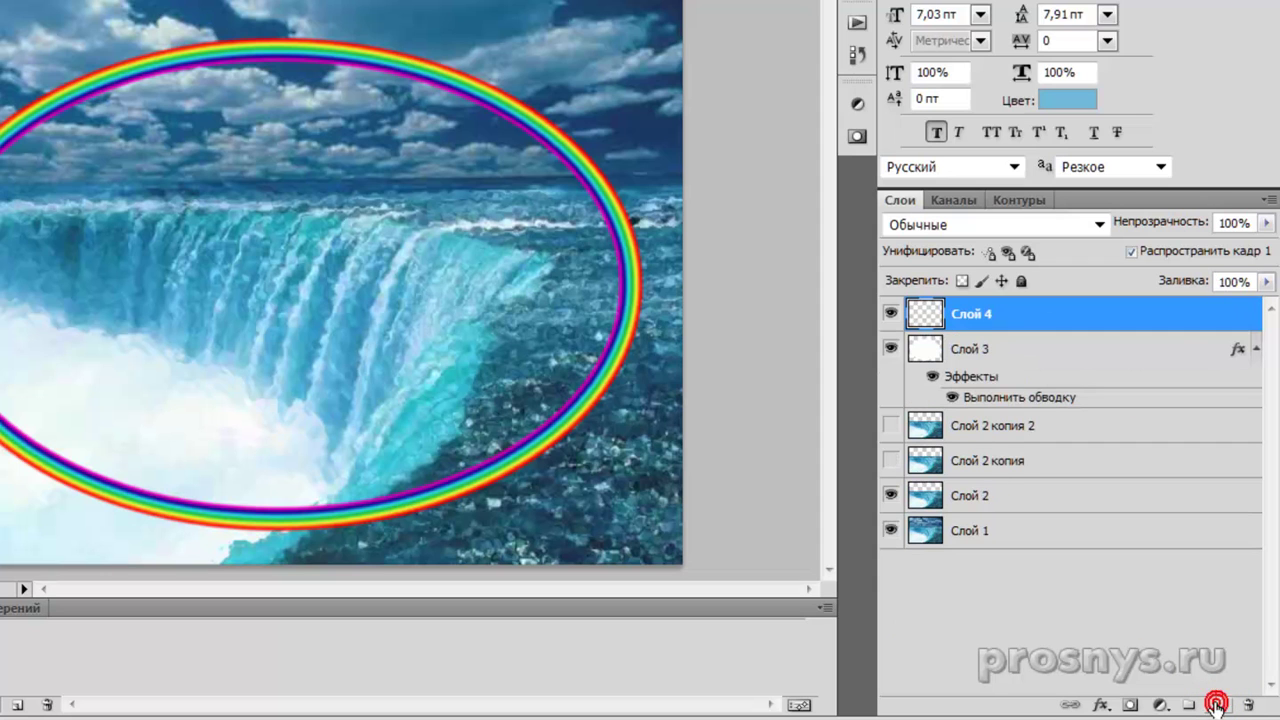
left_click(990, 352, "shift")
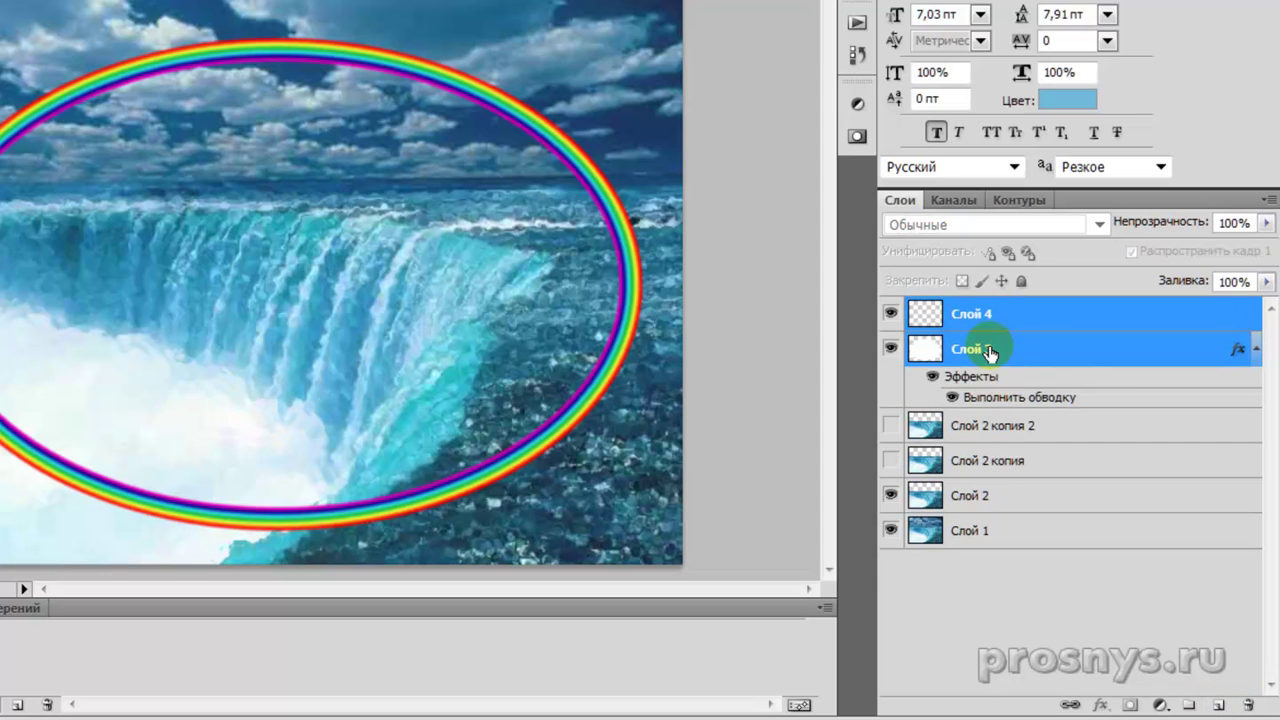
key("ctrl+e")
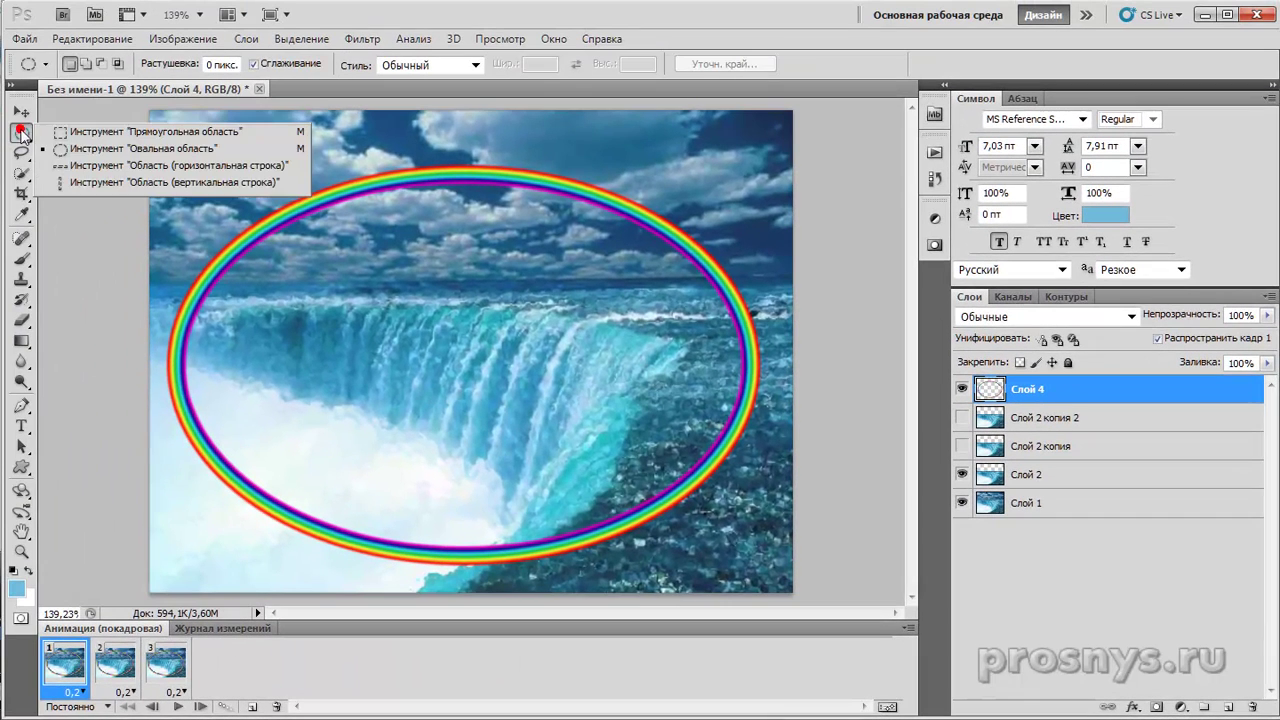
Delete the lower half of the rainbow oval on Слой 4 using a rectangular selection, and deselect
left_click(22, 132)
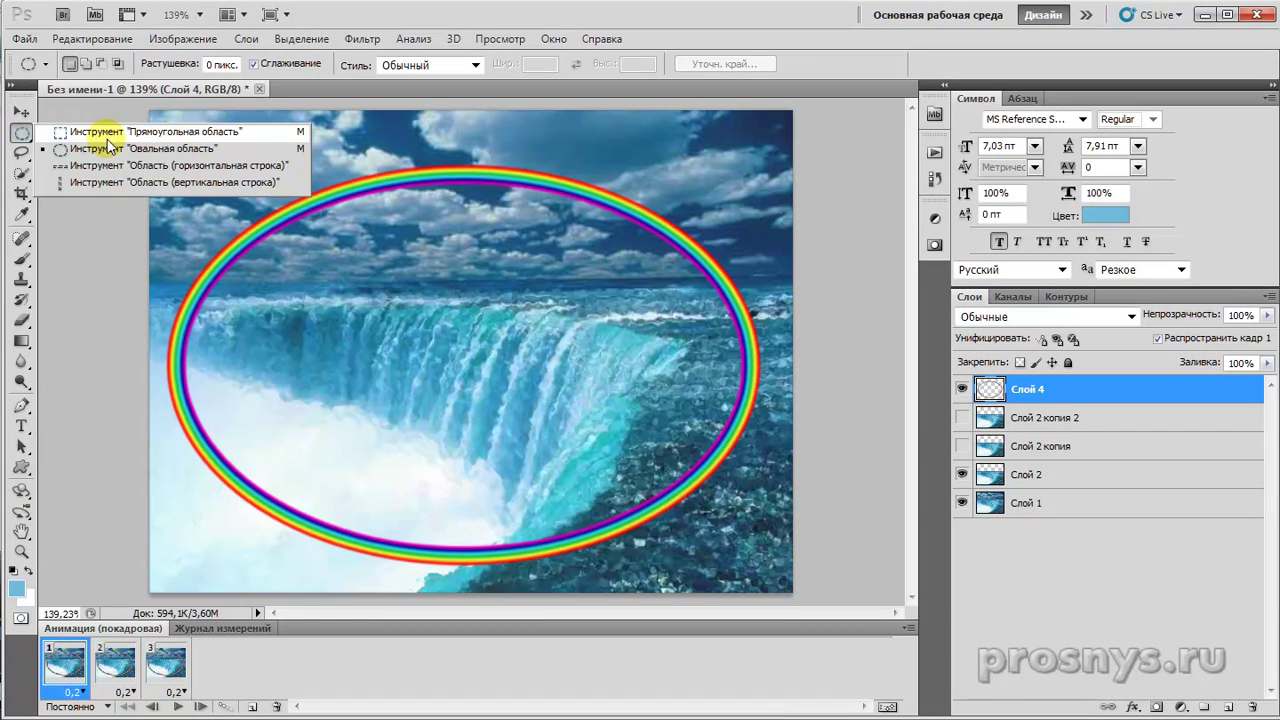
left_click(150, 131)
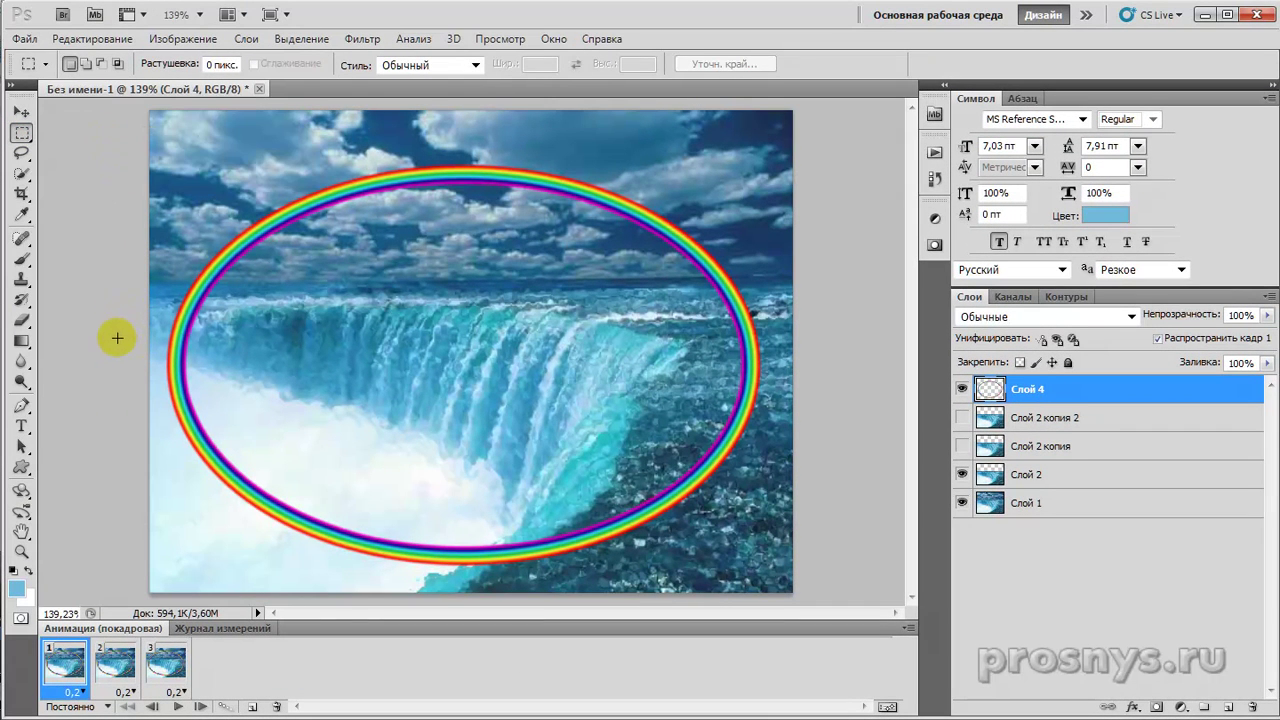
left_click_drag(129, 346, 890, 596)
key("Delete")
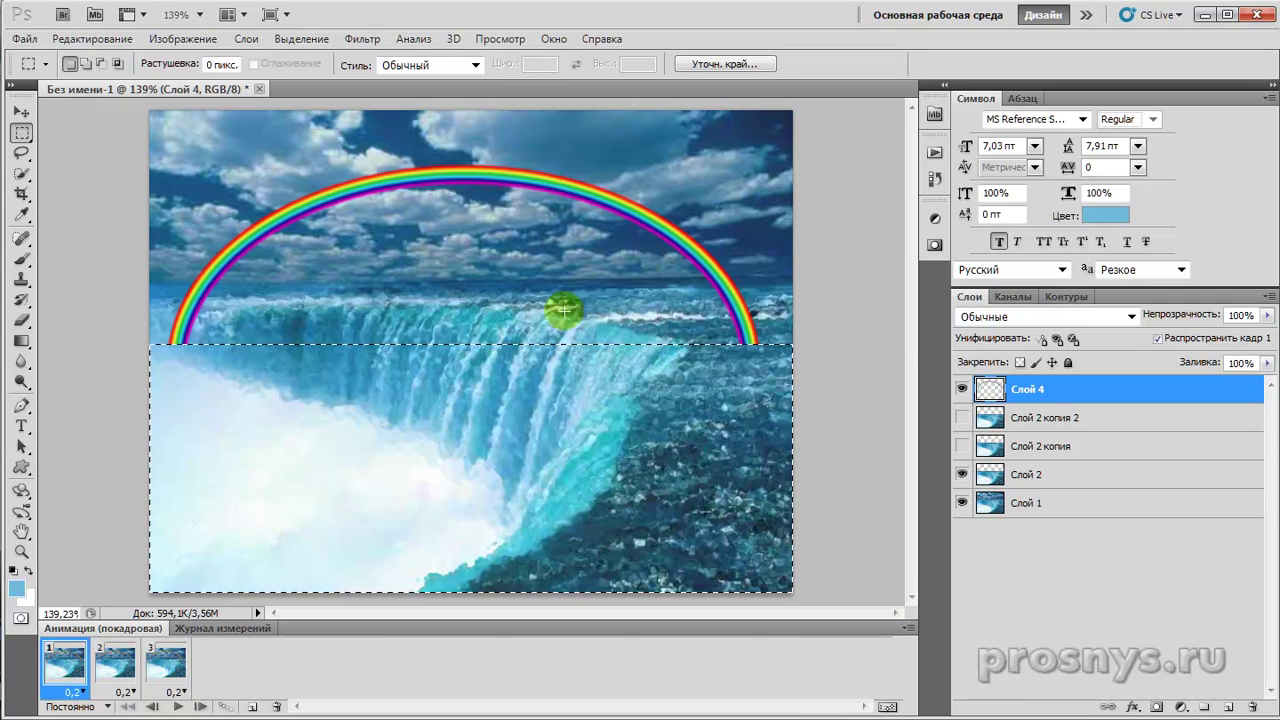
key("ctrl+d")
Apply a Размытие по Гауссу filter with a 2,4 px radius to the rainbow arc on Слой 4
key("v")
left_click(362, 40)
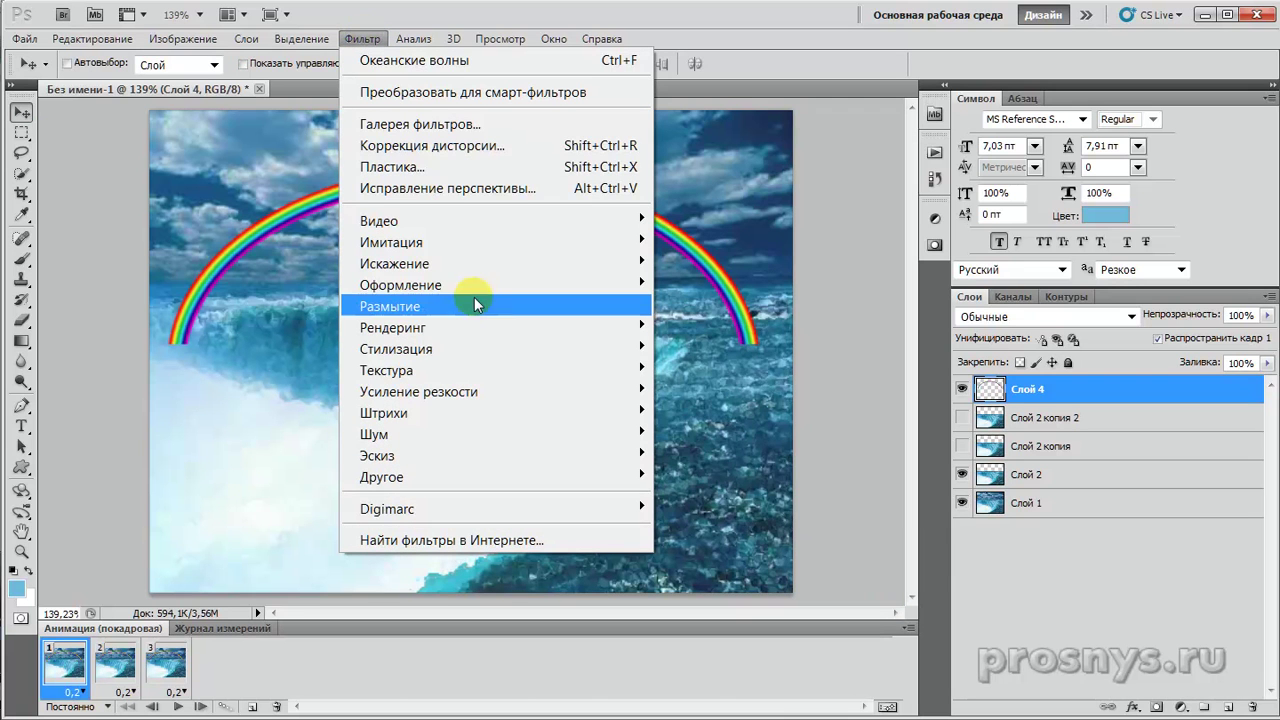
mouse_move(471, 312)
left_click(803, 414)
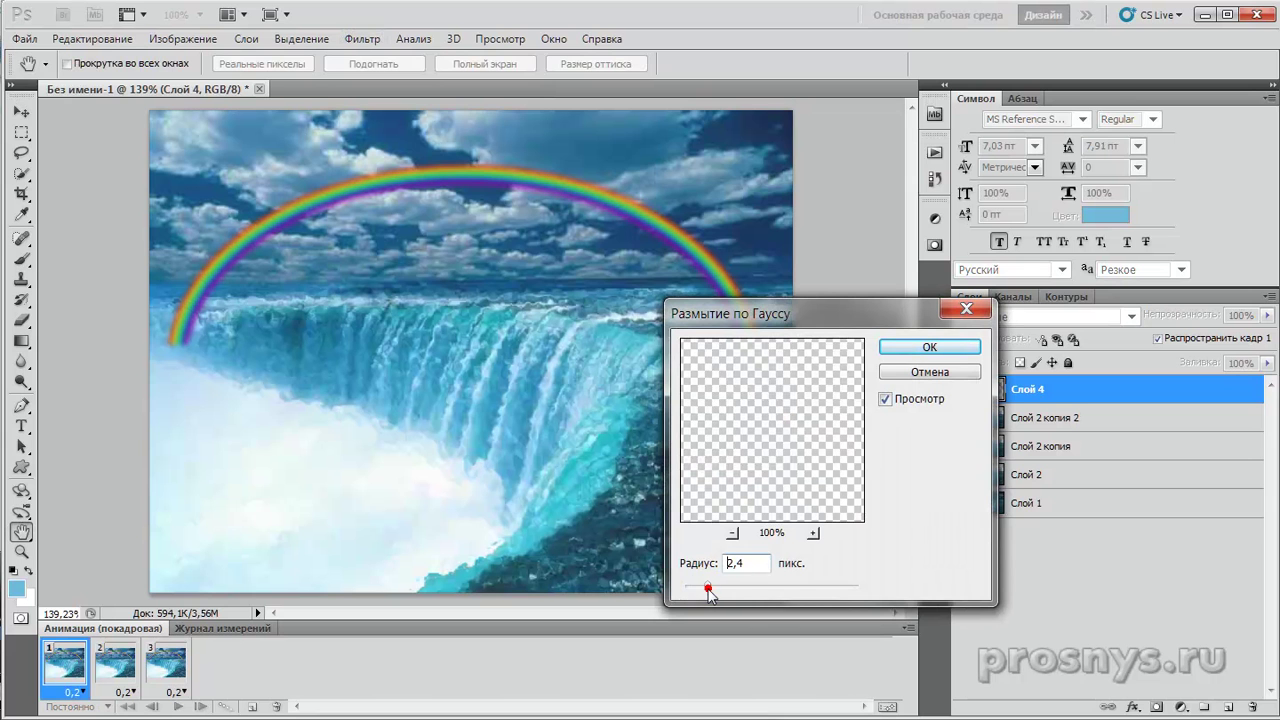
left_click_drag(707, 592, 707, 590)
left_click(930, 348)
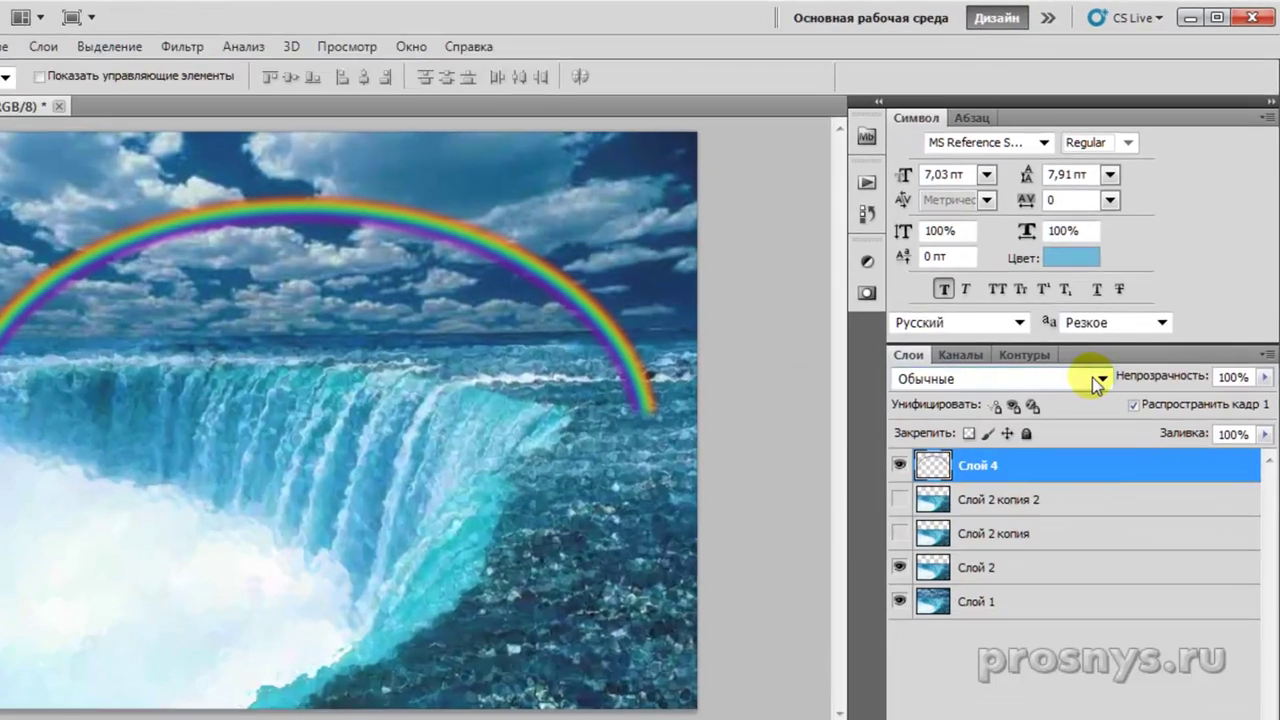
Set the blend mode of Слой 4 to Экран and shift the rainbow slightly down and to the left
left_click(1112, 317)
left_click(897, 155)
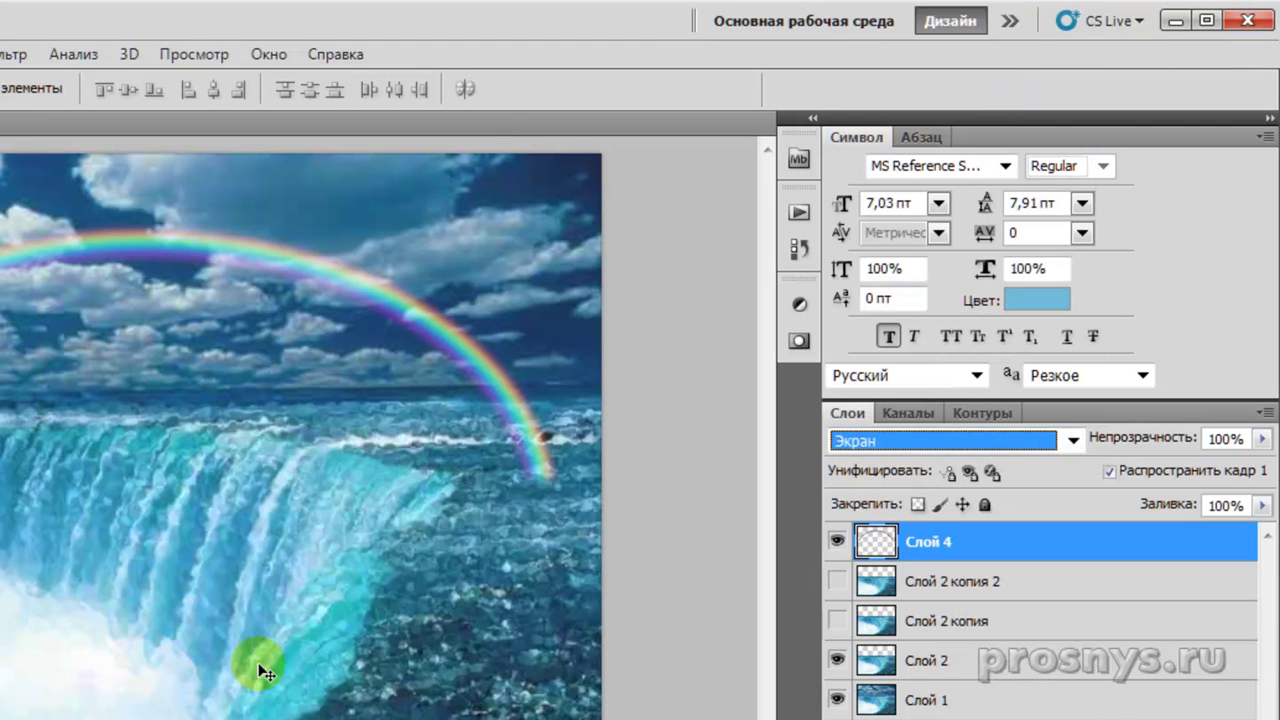
left_click_drag(400, 306, 357, 320)
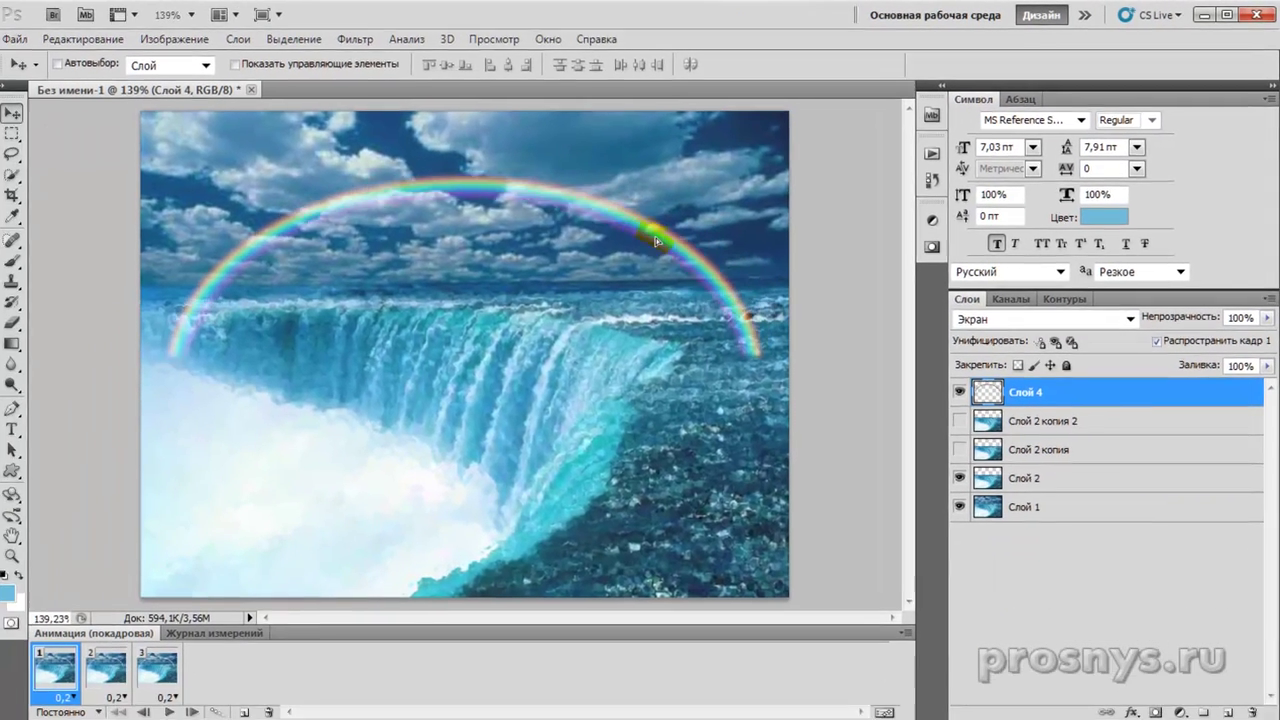
left_click_drag(656, 241, 639, 256)
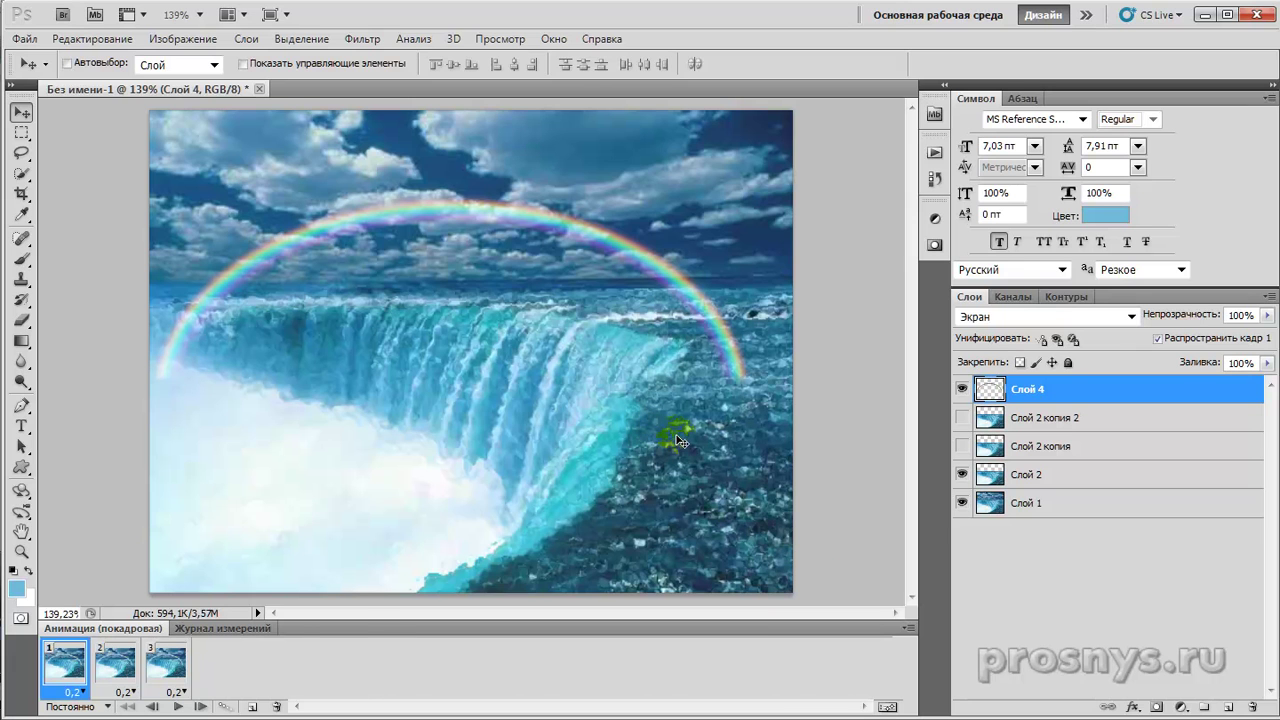
Free-transform the rainbow to a smaller size, placing it over the mist at the foot of the waterfall
key("ctrl+t")
left_click_drag(716, 297, 342, 452)
key("Return")
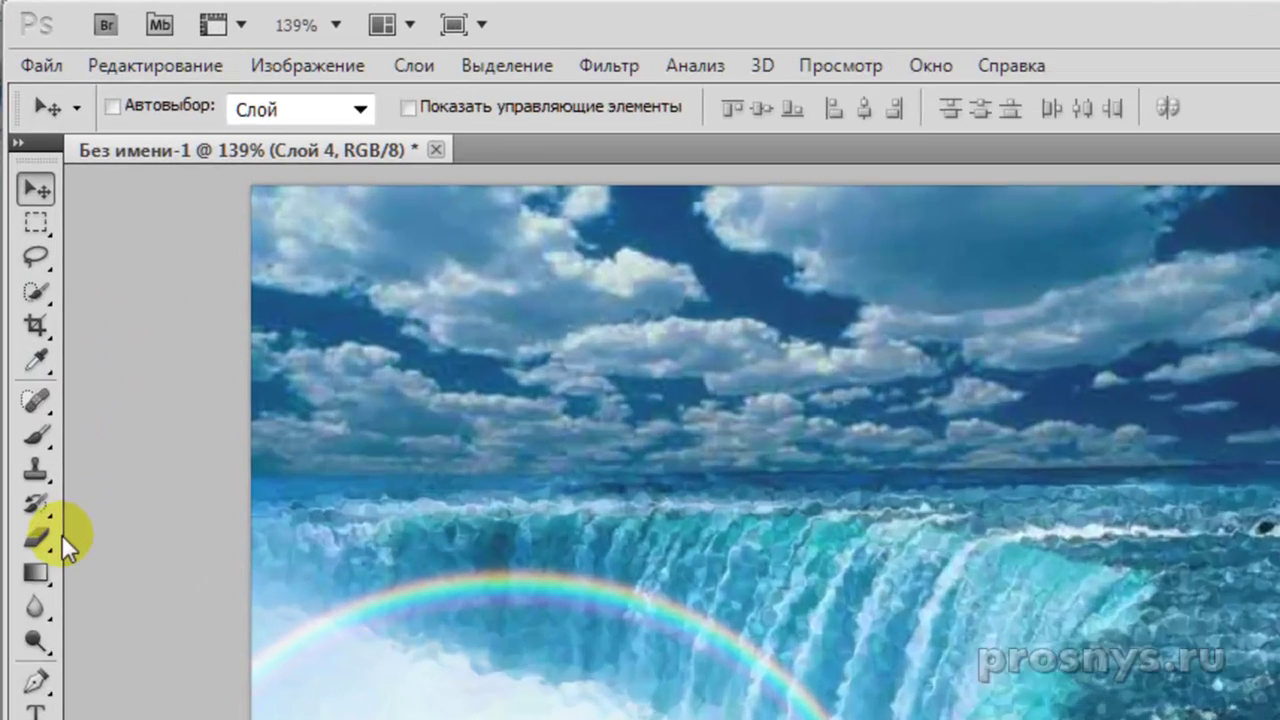
Fade both ends of the rainbow with a soft, partly transparent 83 px eraser after adjusting its opacity
left_click(21, 320)
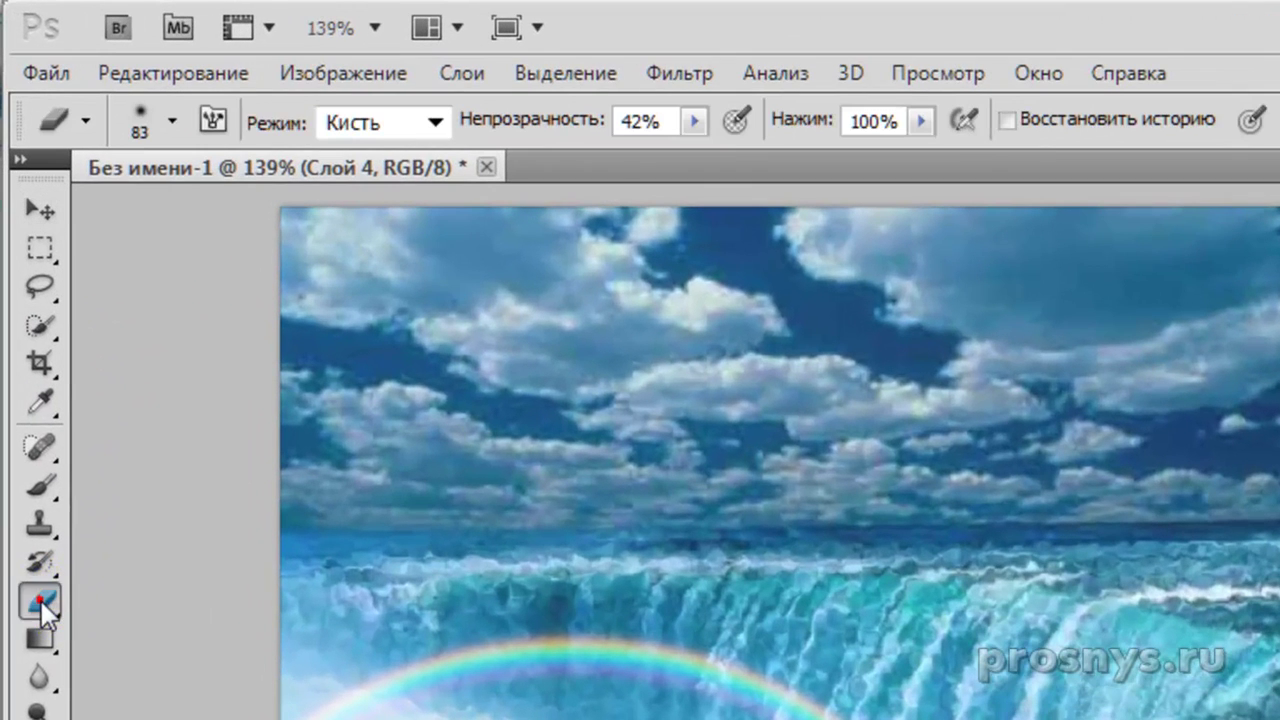
left_click(418, 236)
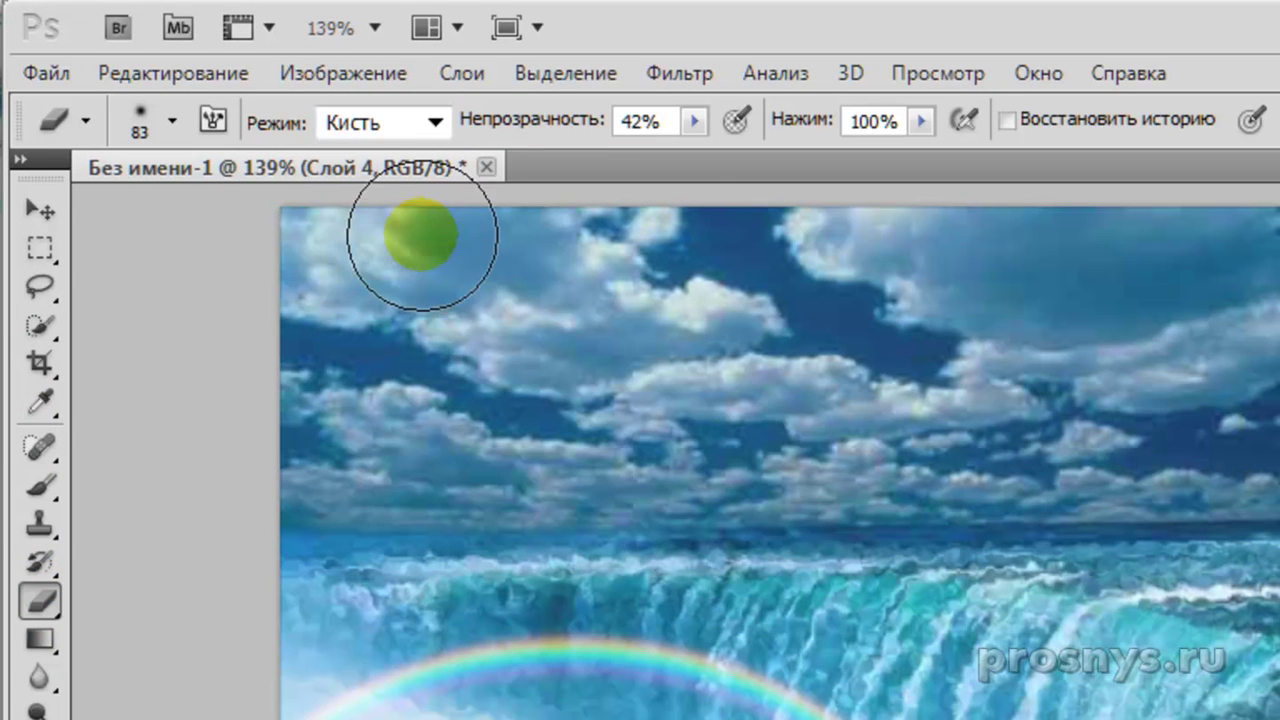
left_click(697, 123)
mouse_move(698, 156)
left_mouse_down()
mouse_move(664, 154)
mouse_move(694, 166)
left_mouse_up()
left_click(677, 230)
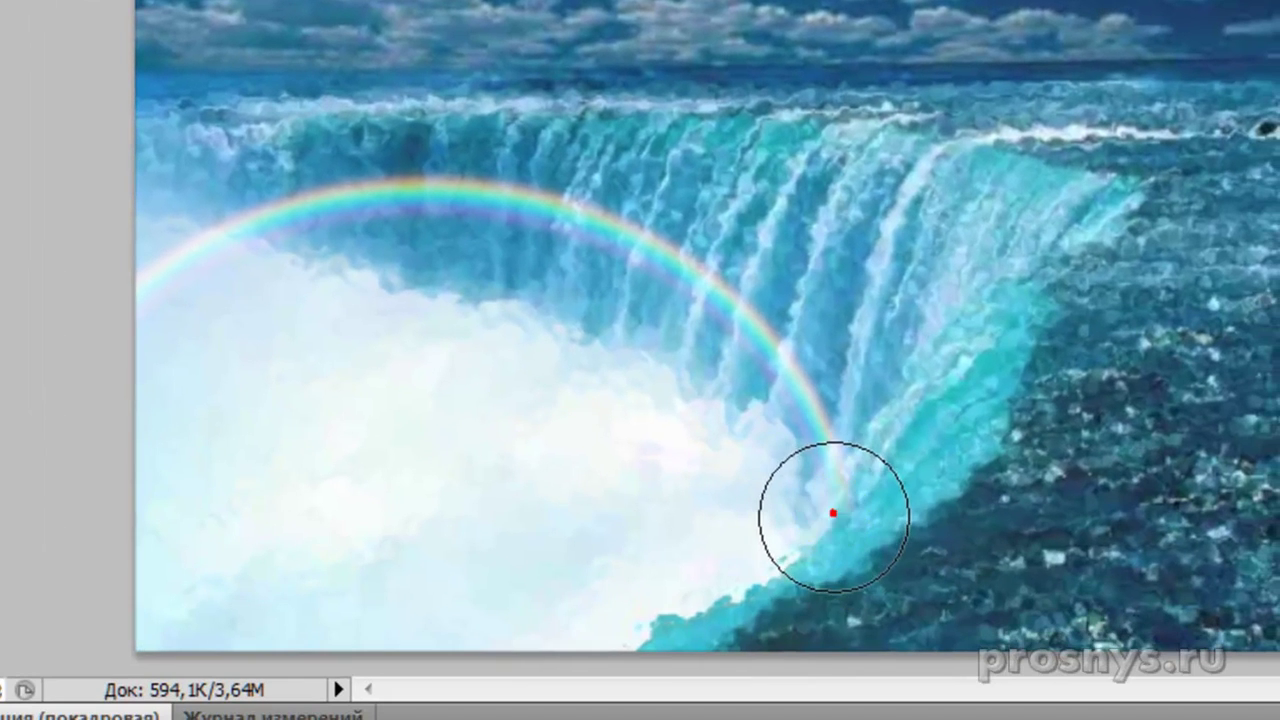
left_click_drag(149, 351, 145, 290)
mouse_move(842, 563)
left_mouse_down()
mouse_move(829, 514)
mouse_move(826, 531)
left_mouse_up()
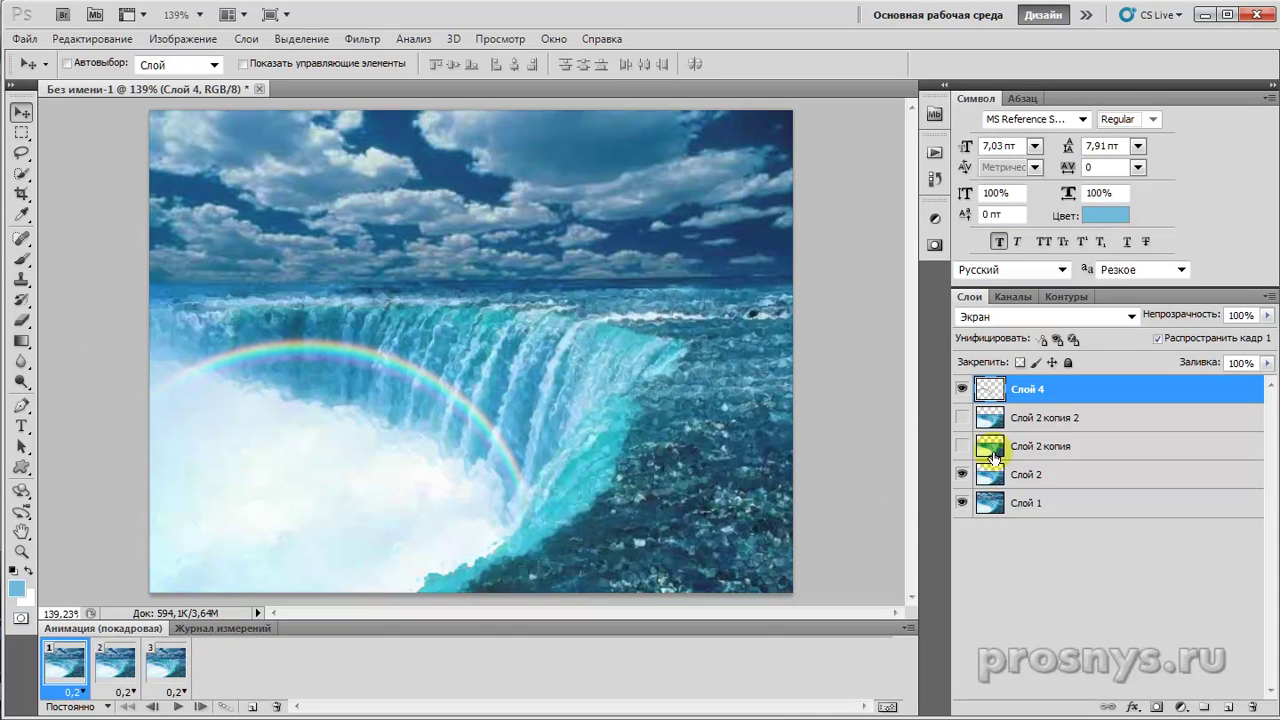
Play the animation to check the moving waterfall together with the rainbow
left_click(177, 706)
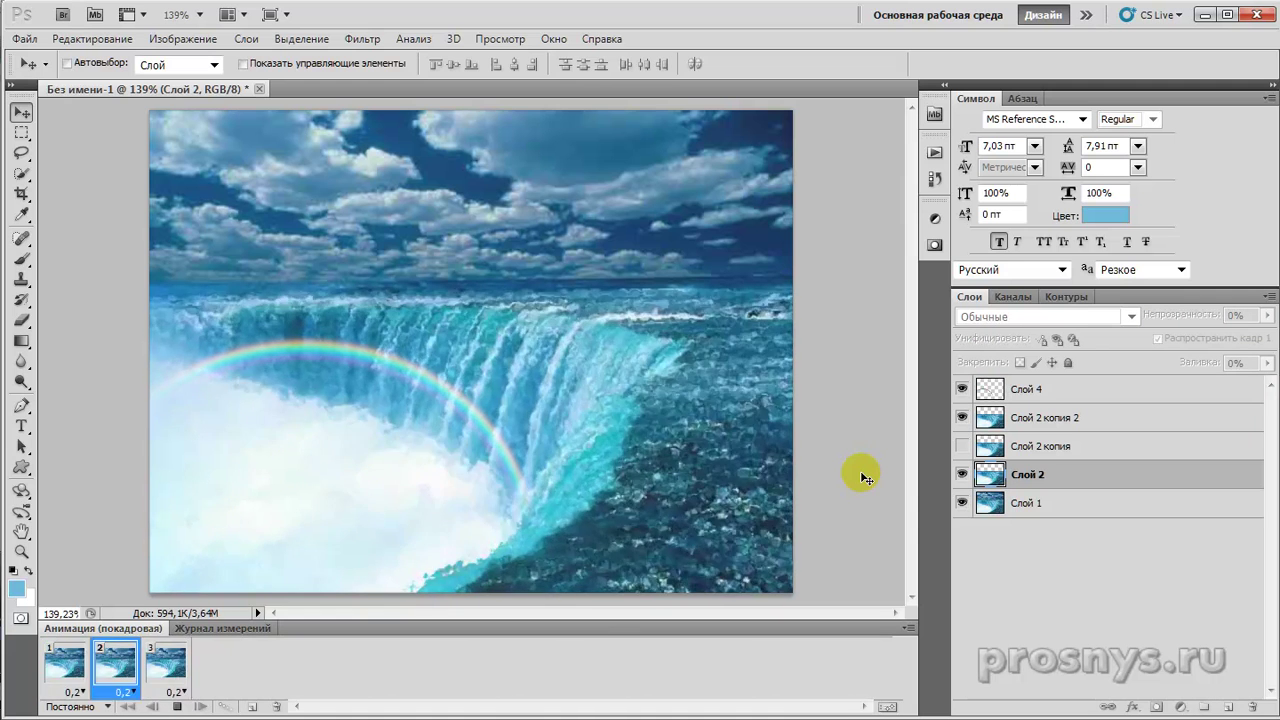
Stop the animation playback and save the document as Waterfall2.psd in the Вода folder, replacing the existing file
left_click(178, 707)
key("ctrl+s")
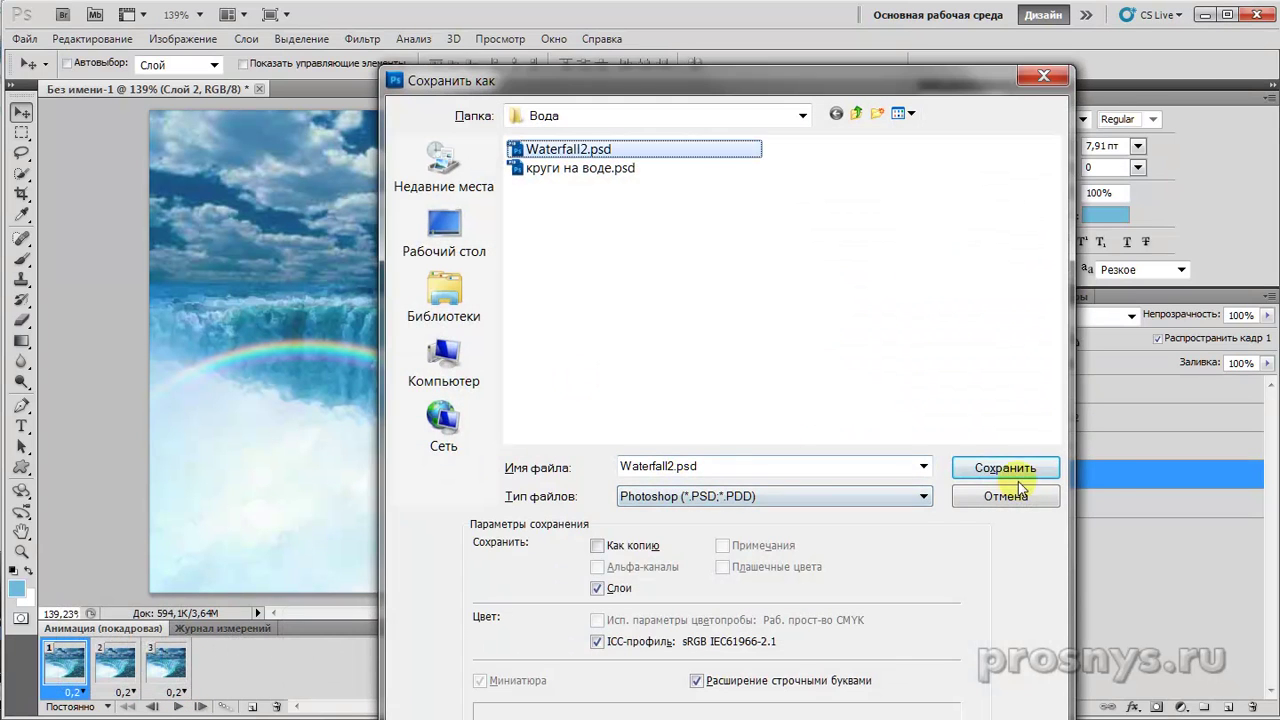
left_click(1007, 468)
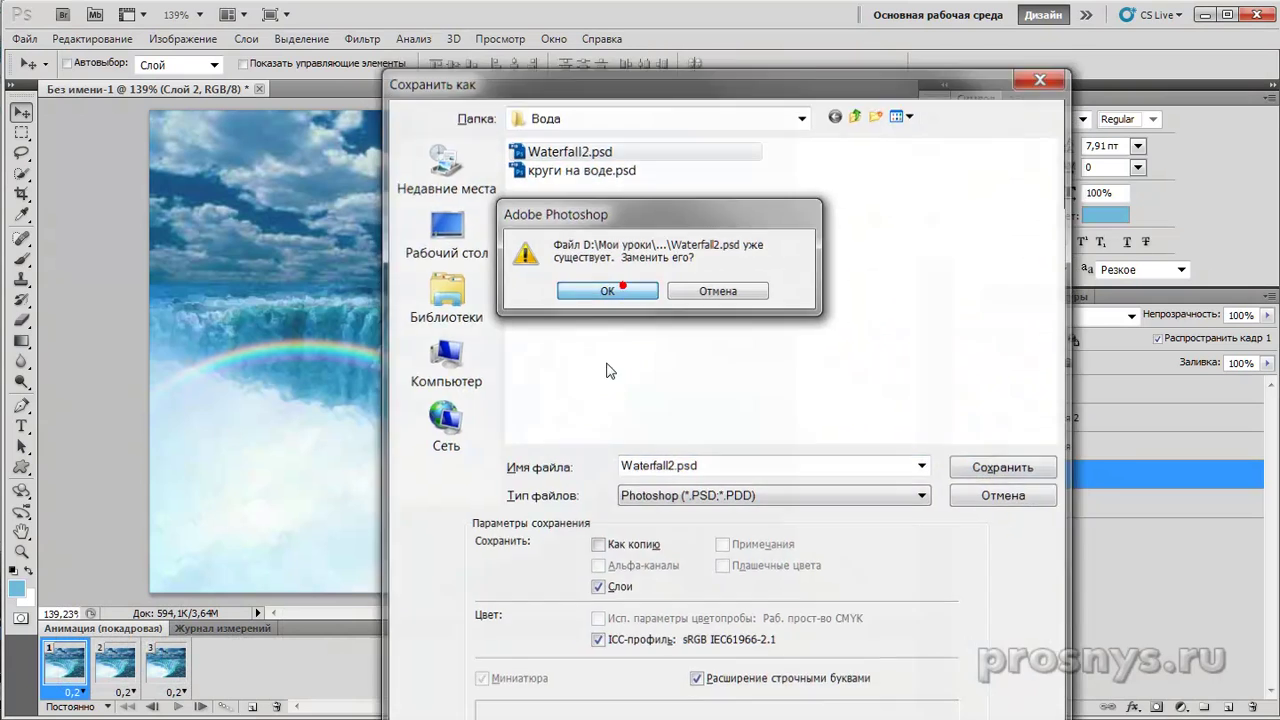
left_click(615, 288)
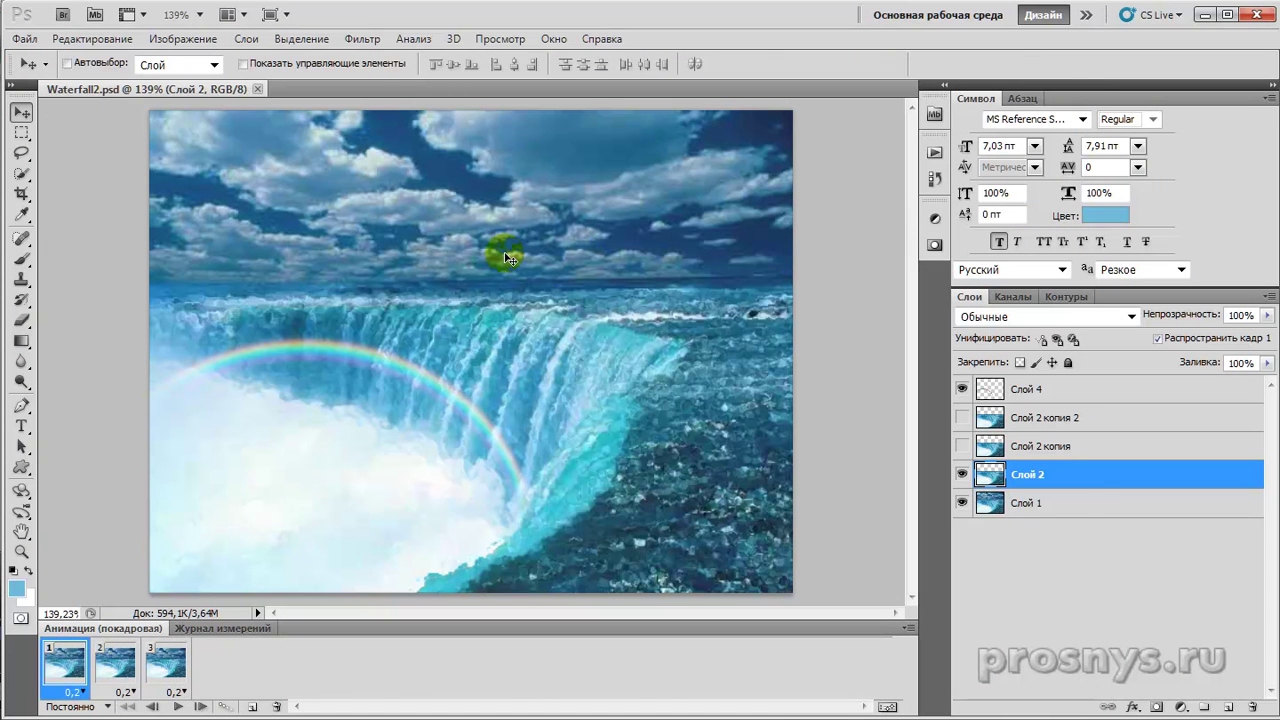
Start exporting for web, compare four optimization variants and choose the 32-colour GIF without dithering
left_click(24, 38)
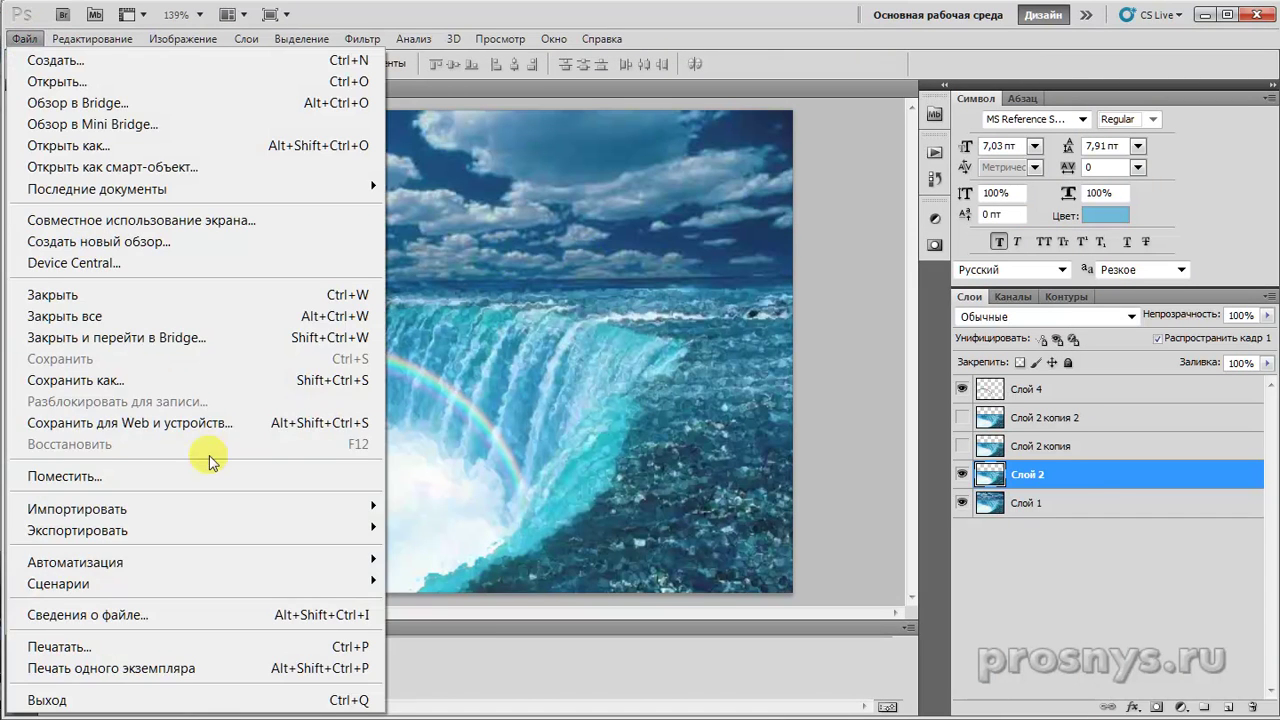
left_click(521, 390)
key("ctrl+alt+shift+s")
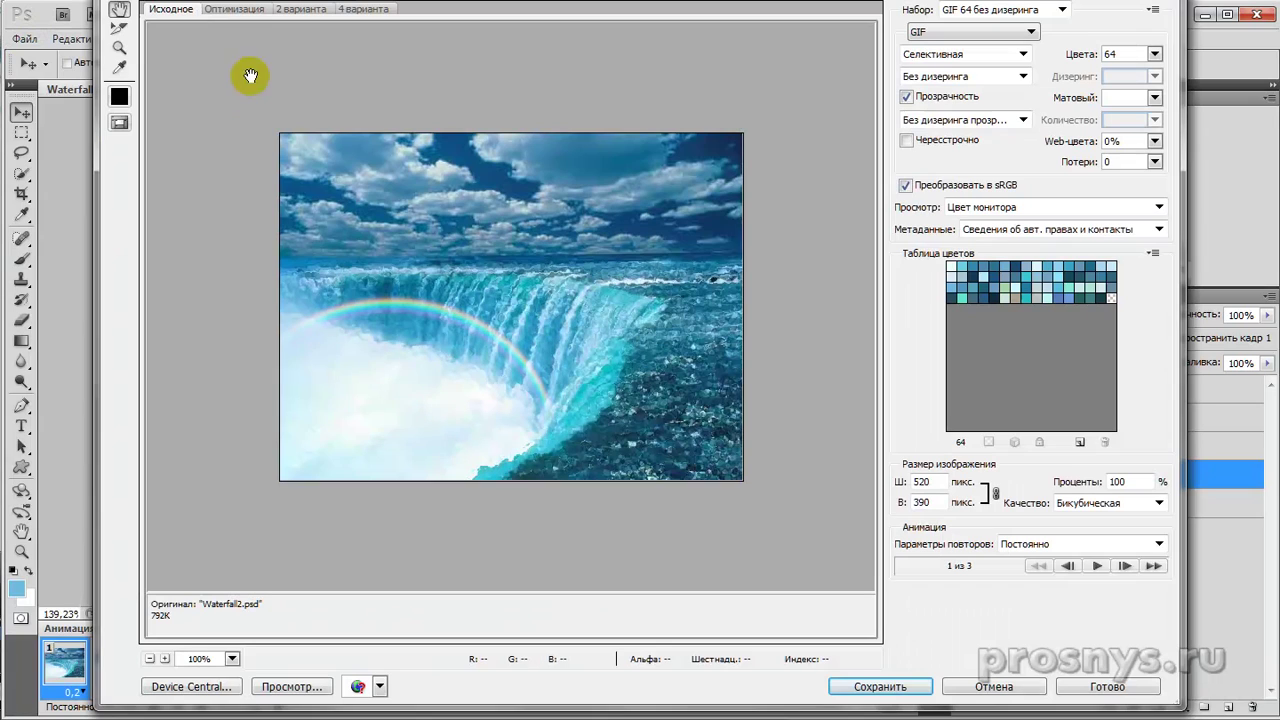
left_click(360, 10)
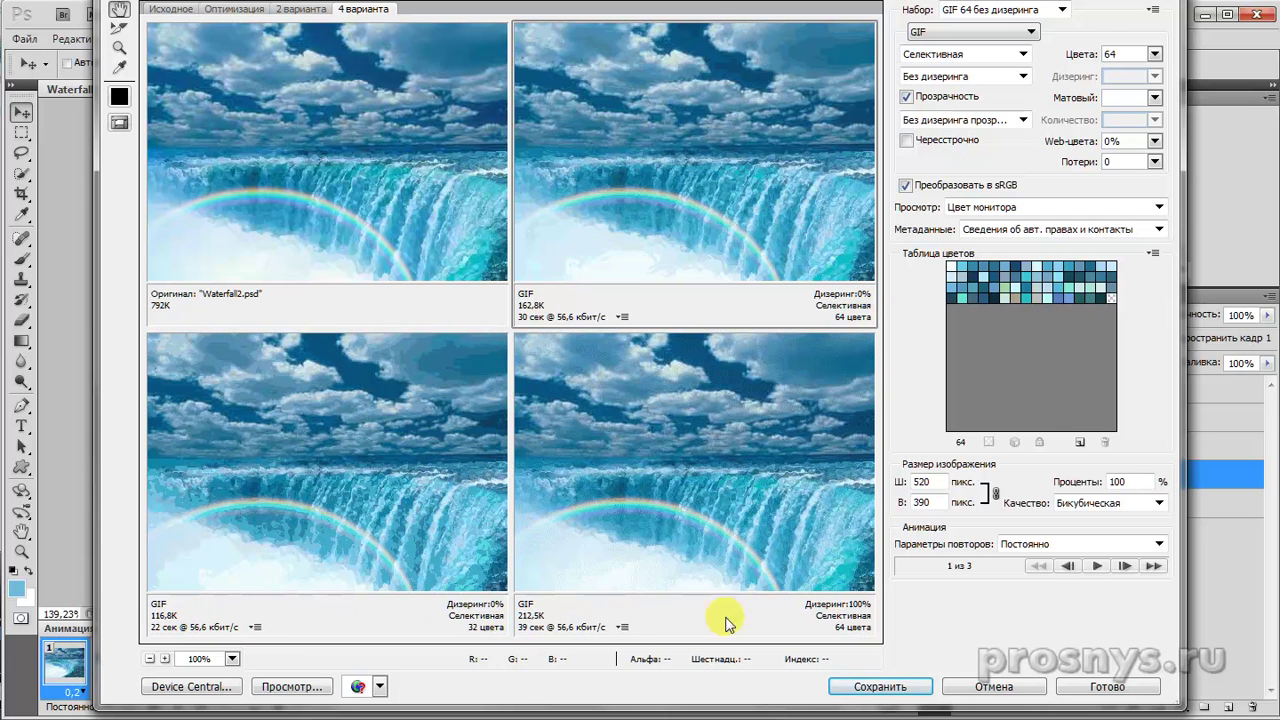
left_click(442, 477)
left_click_drag(345, 490, 387, 391)
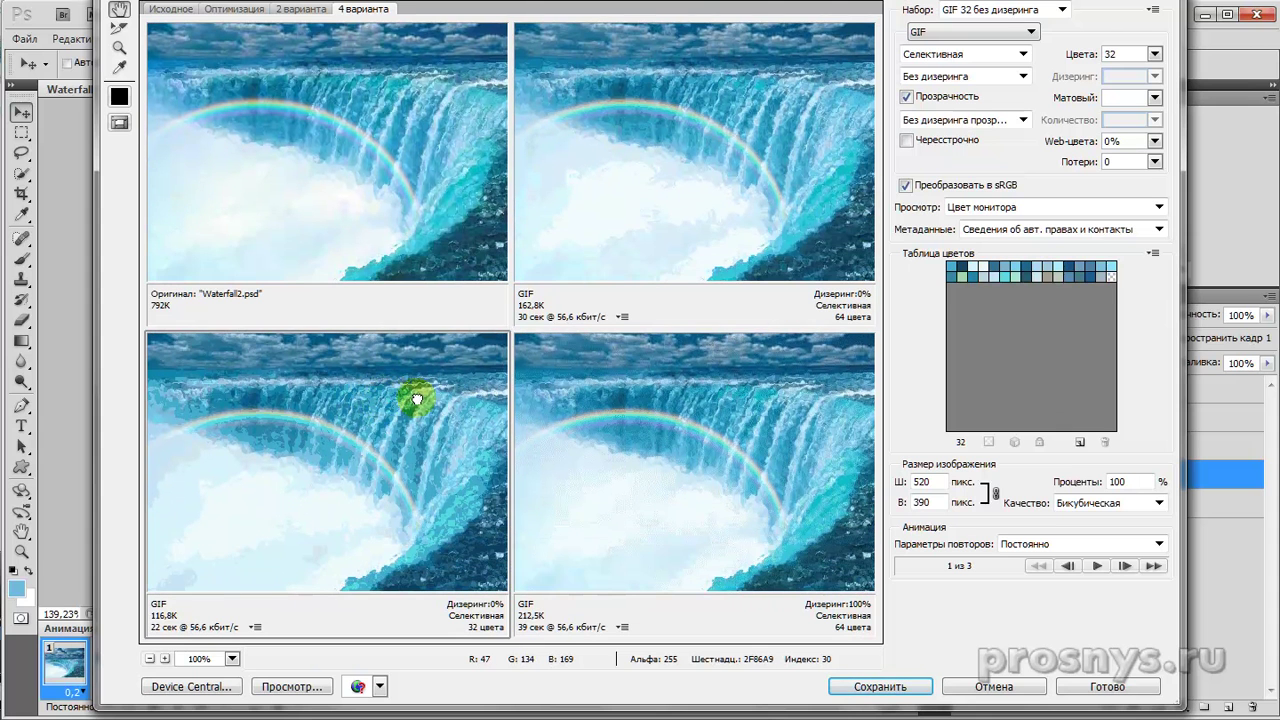
left_click_drag(519, 521, 371, 451)
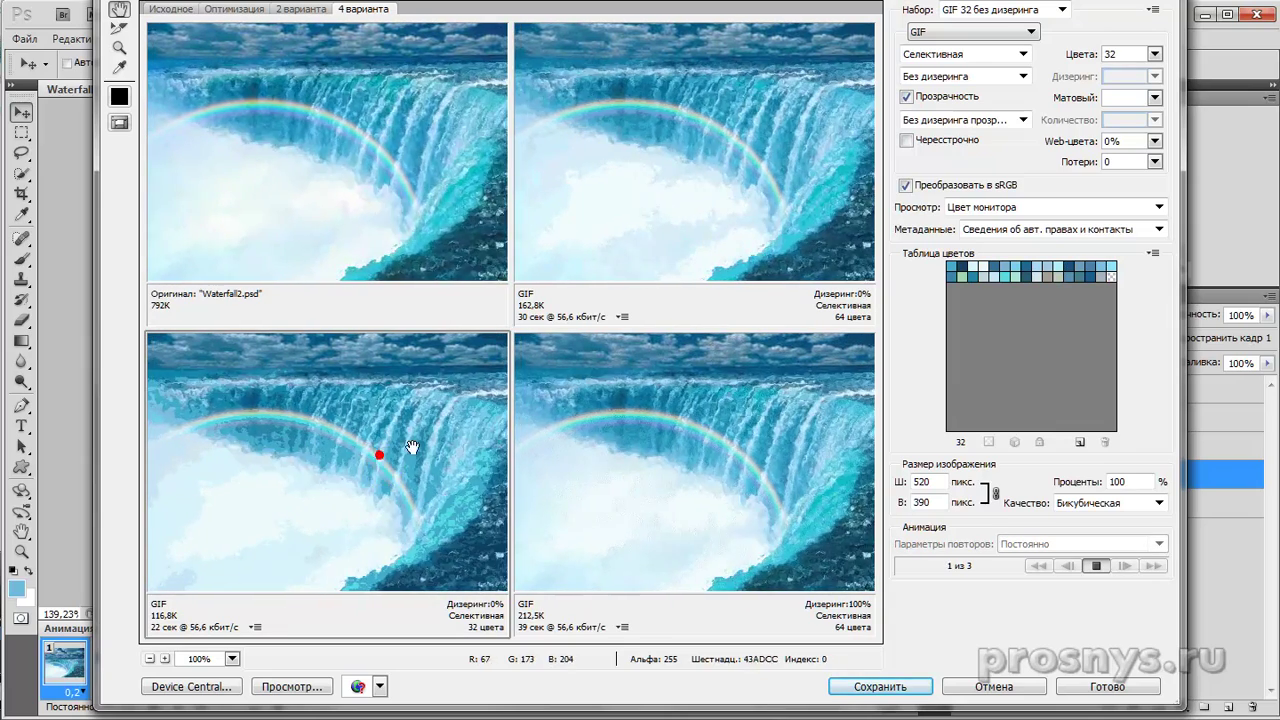
Set the exported animation's width to 400 pixels and save the GIF
double_click(922, 481)
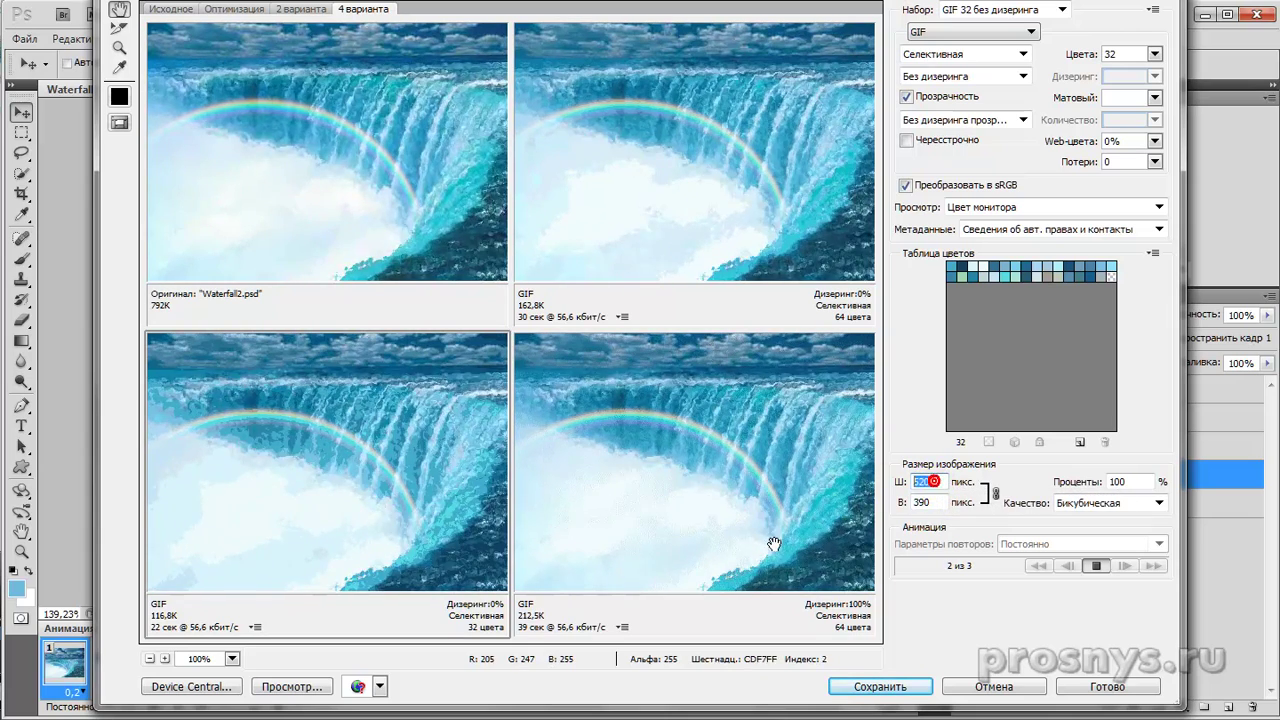
type("400")
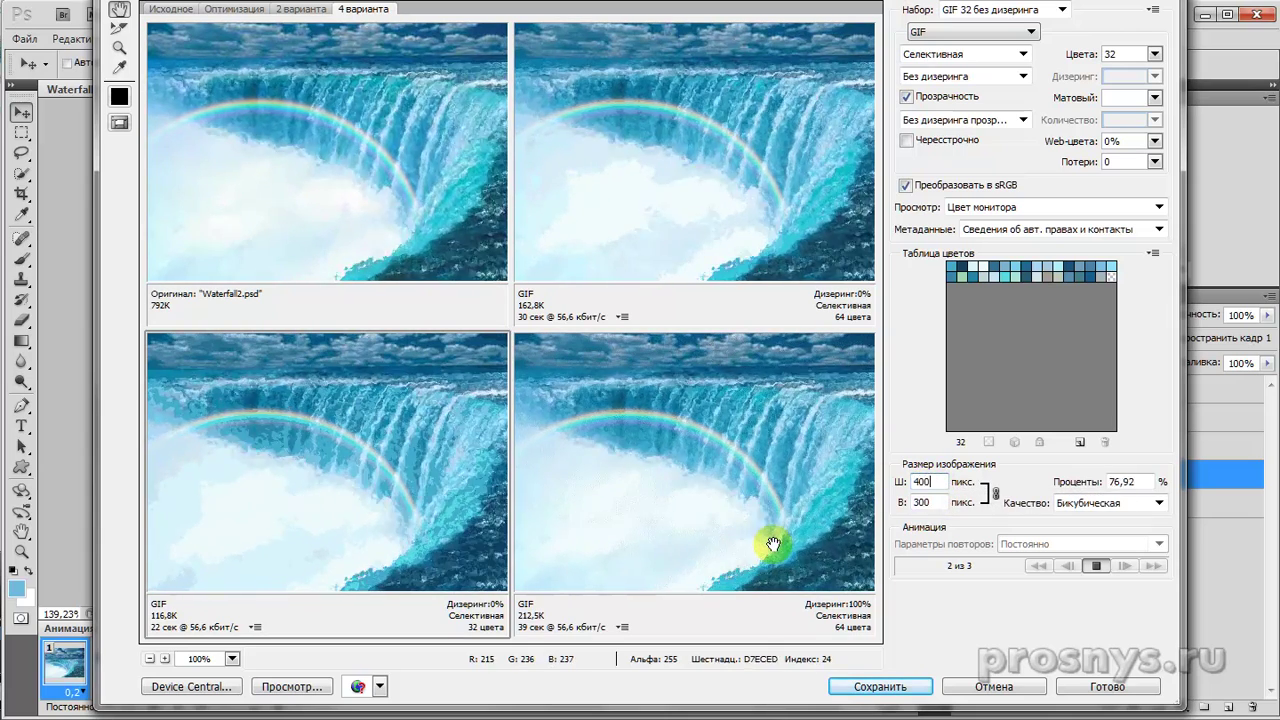
left_click(899, 687)
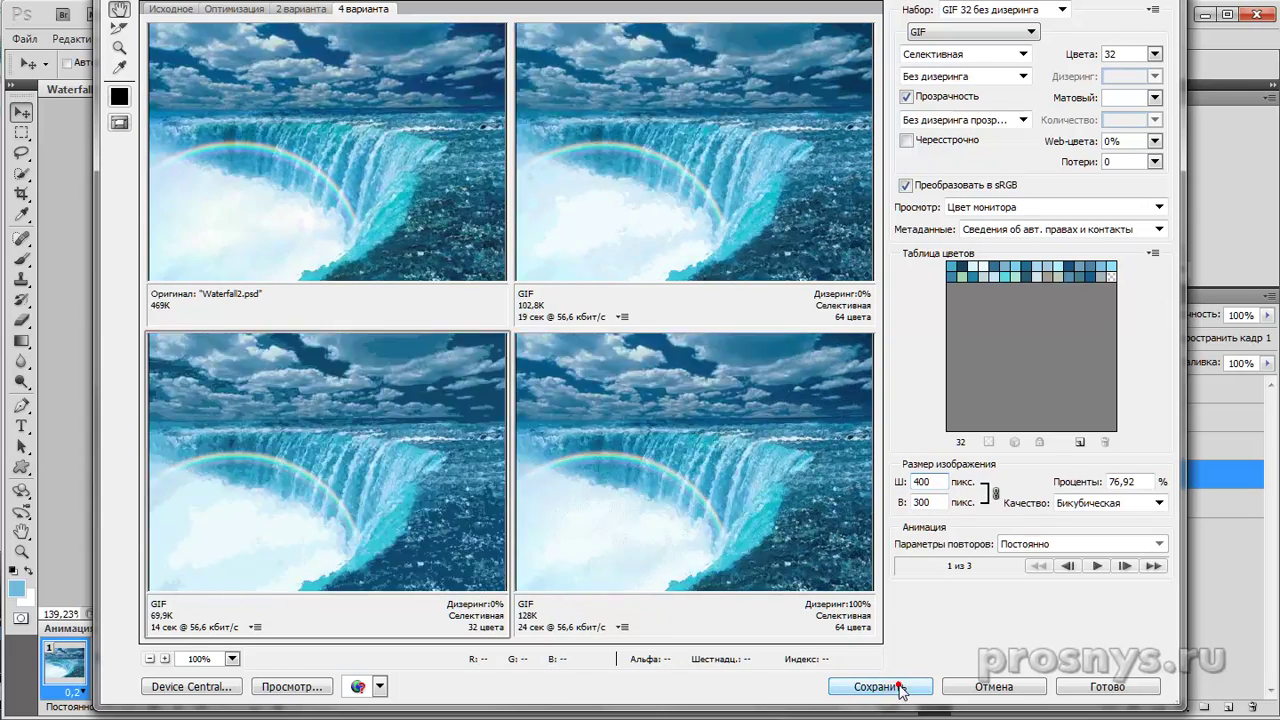
left_click(390, 573)
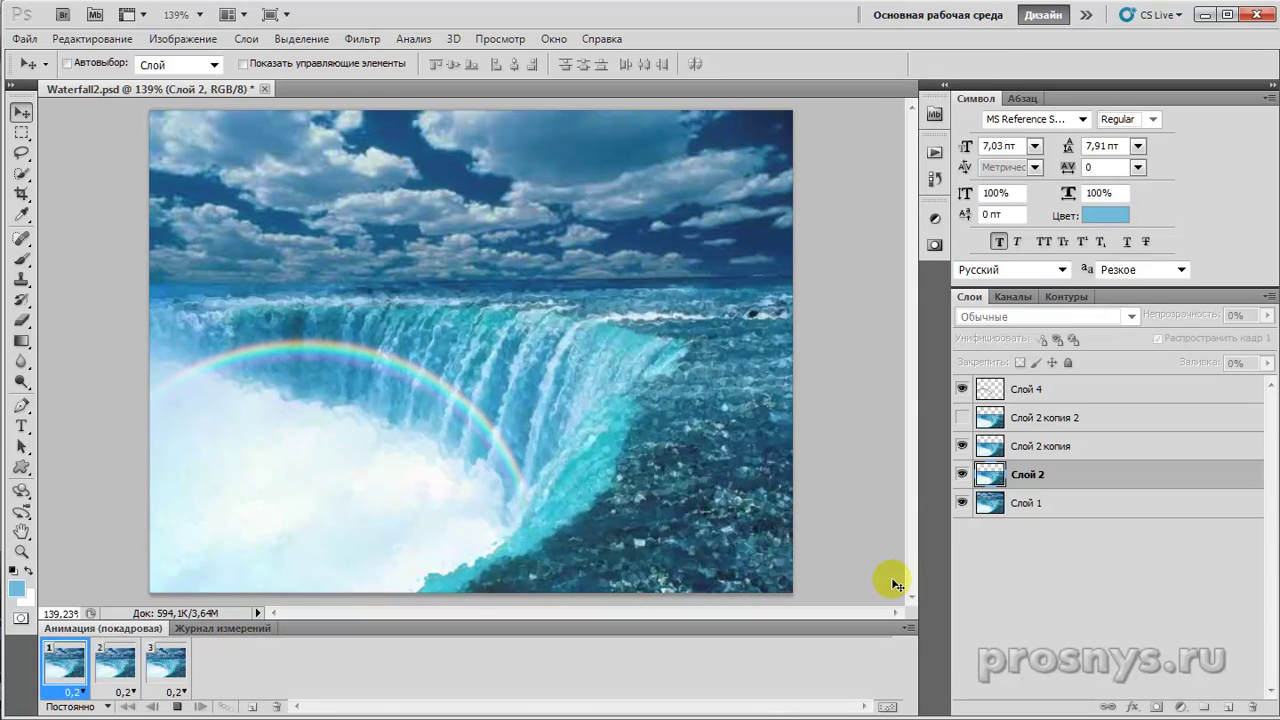
Close the finished waterfall document and, in the browser's Google image results, copy the mossy falls picture
key("ctrl+w")
left_click(627, 290)
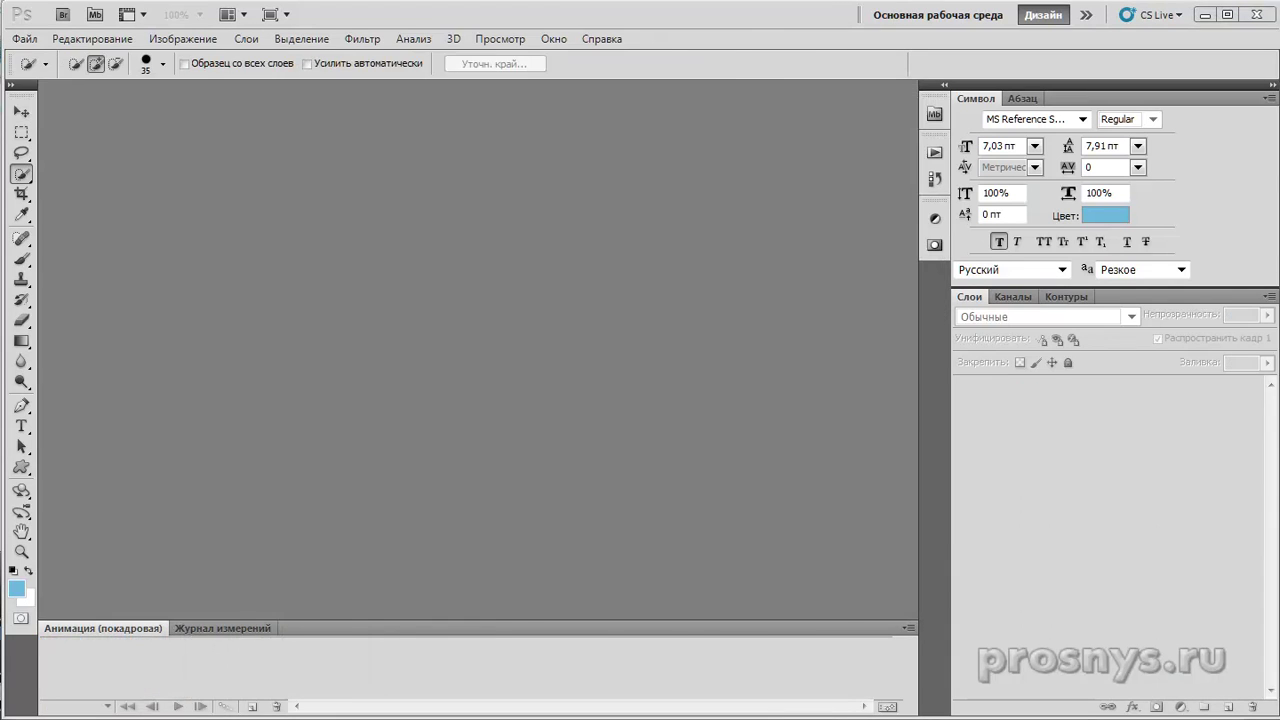
key("alt+Tab")
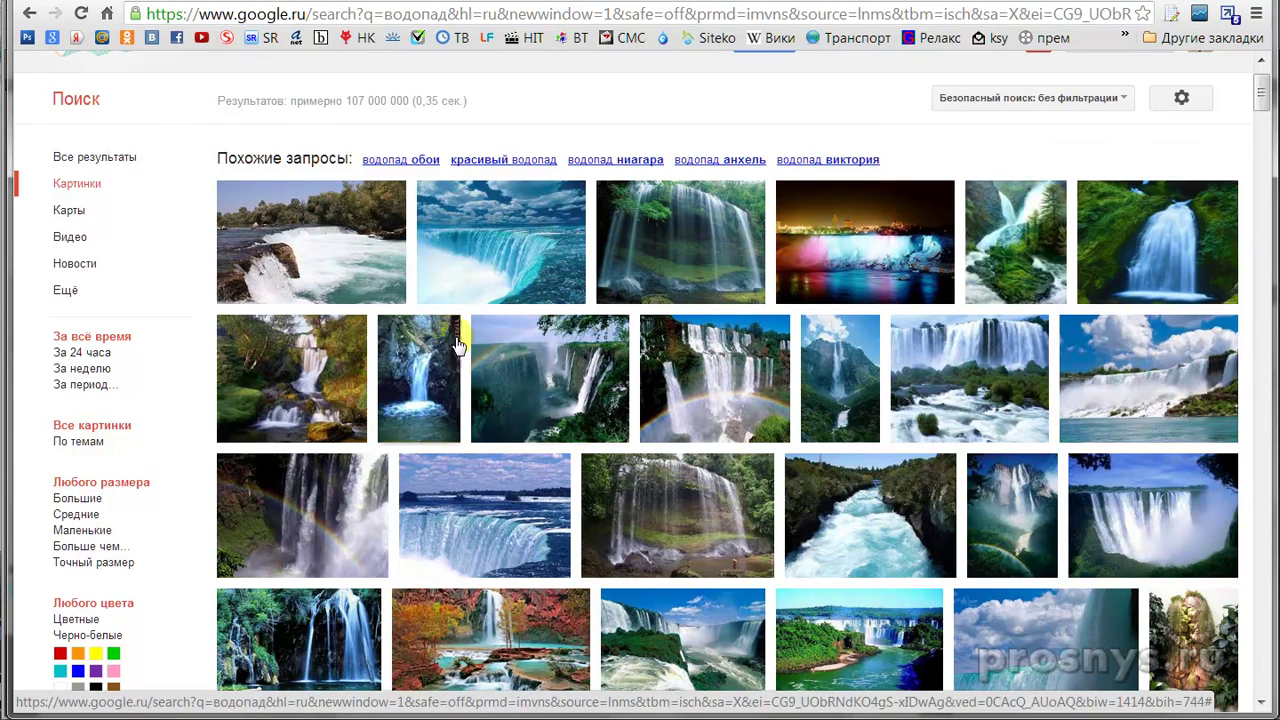
left_click(1160, 234)
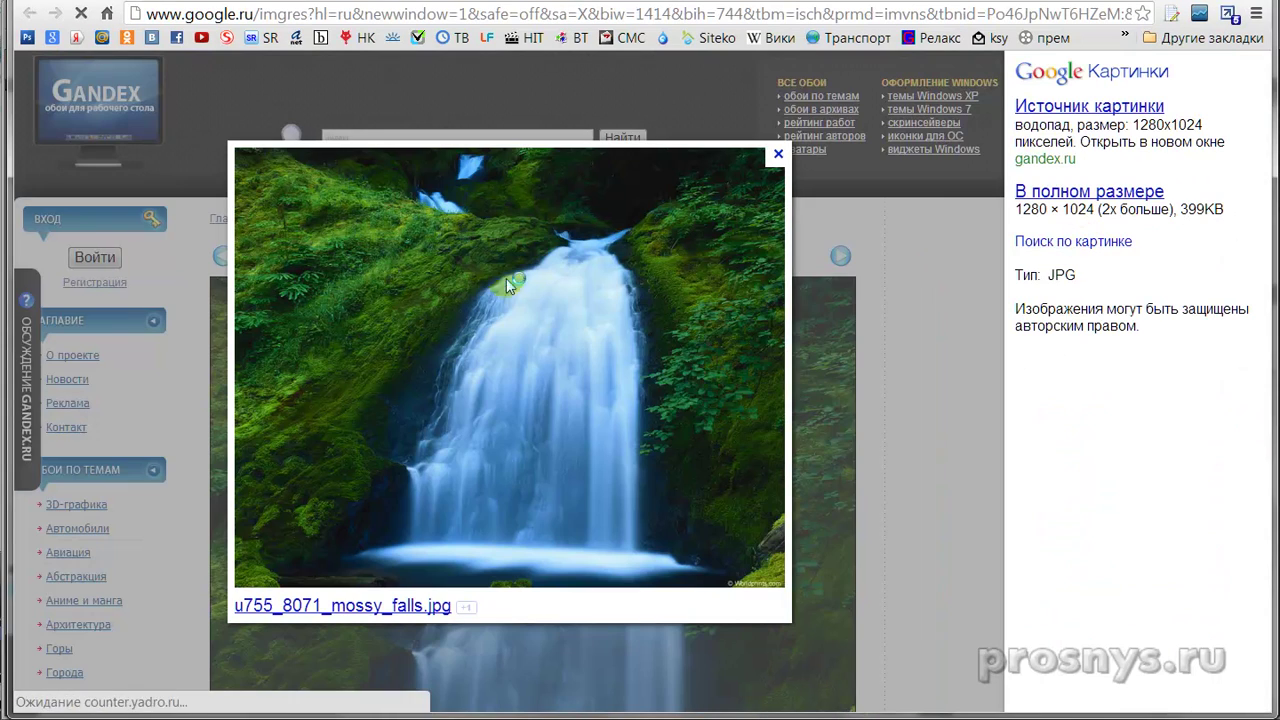
right_click(506, 278)
left_click(605, 351)
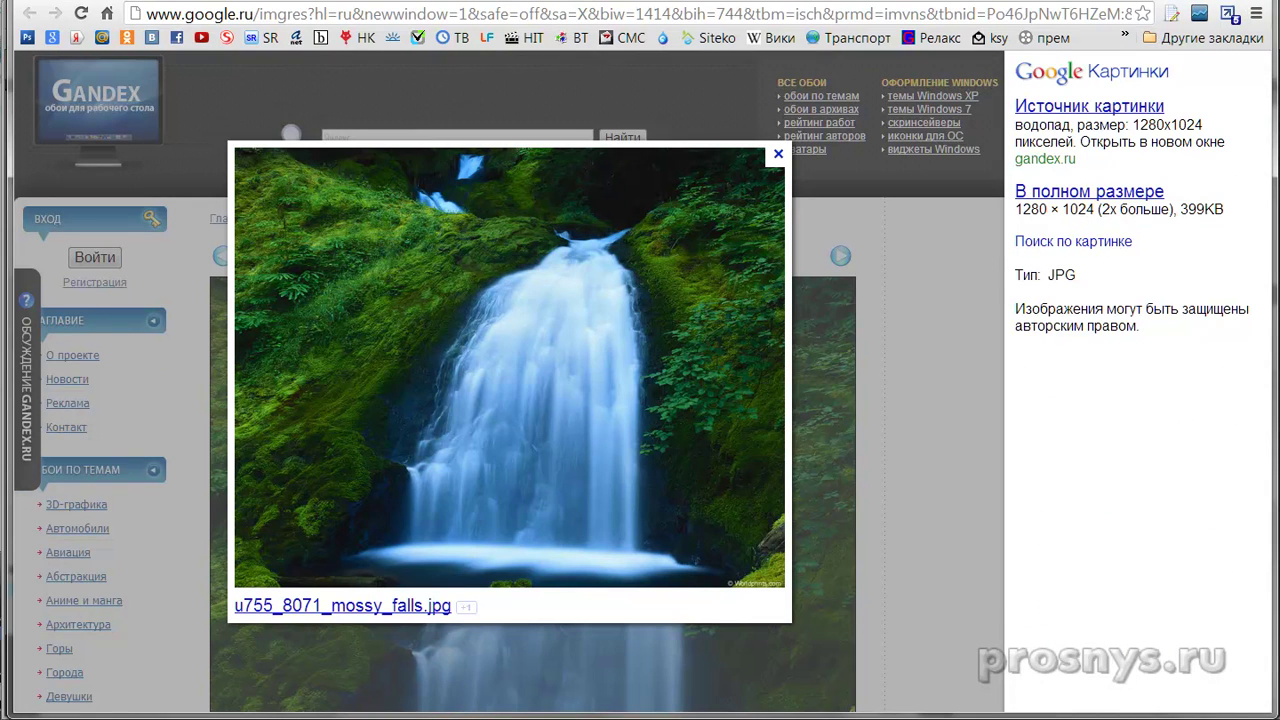
Switch back to Photoshop and paste the copied waterfall picture into a new document
key("alt+Tab")
key("ctrl+n")
key("Return")
key("ctrl+v")
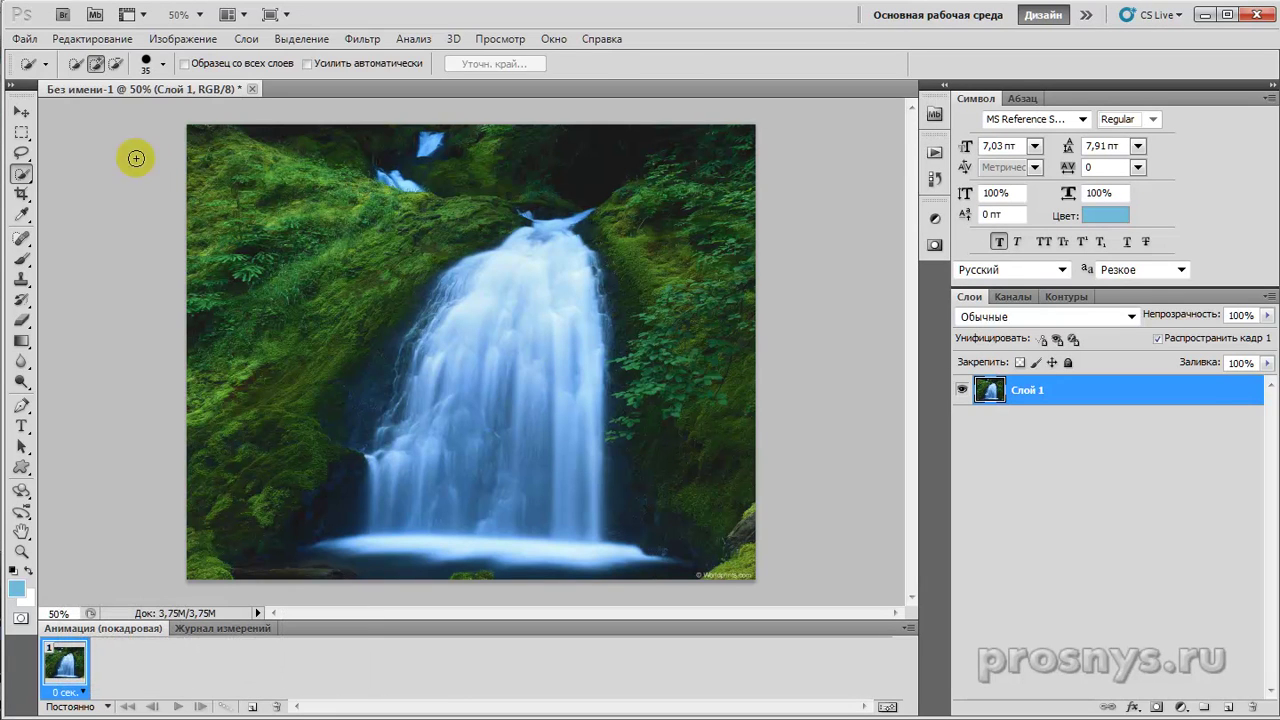
Select the main waterfall and the pool at its foot with the Quick Selection tool
left_click(20, 116)
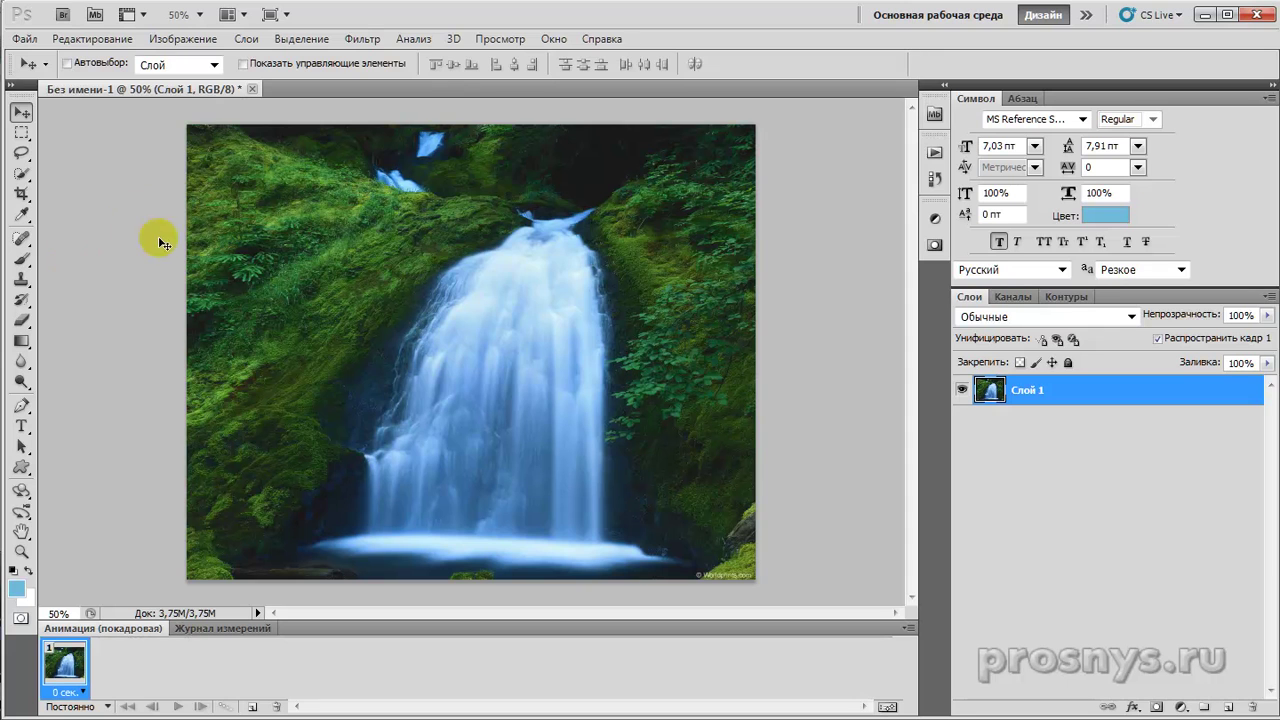
left_click_drag(20, 175, 140, 178)
left_click(147, 178)
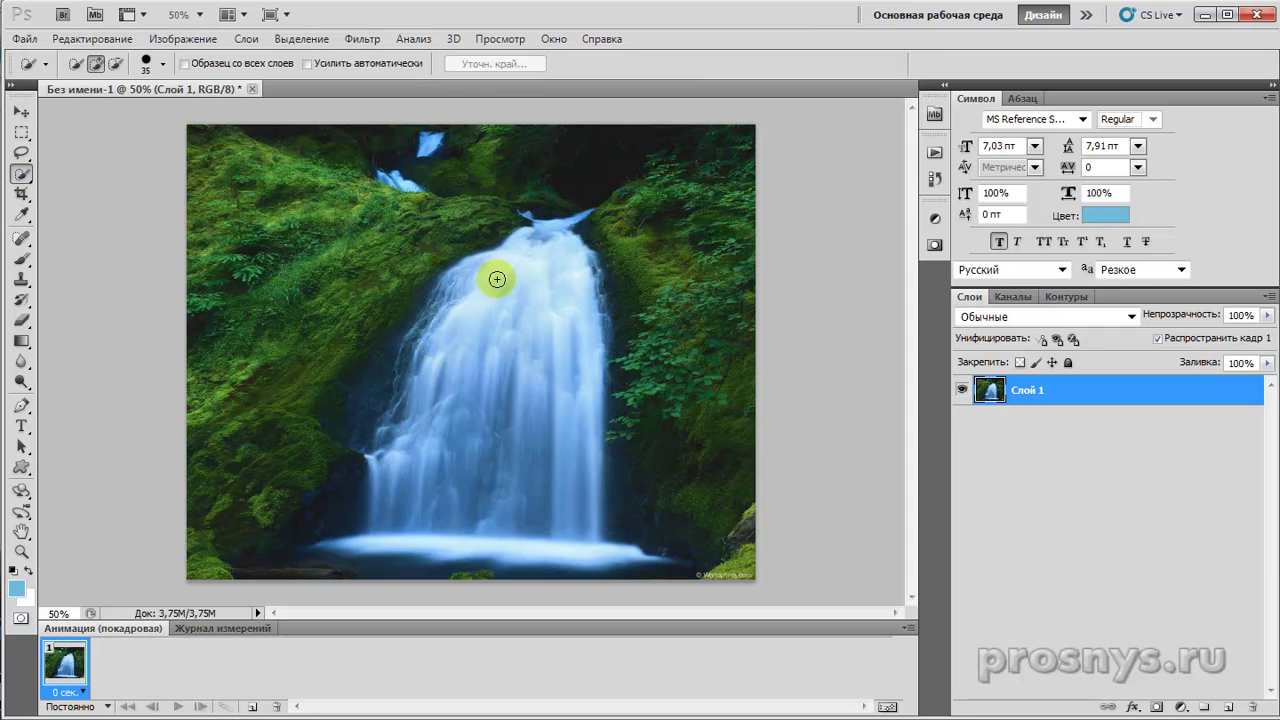
mouse_move(553, 232)
left_mouse_down()
mouse_move(503, 266)
mouse_move(537, 414)
mouse_move(488, 494)
left_mouse_up()
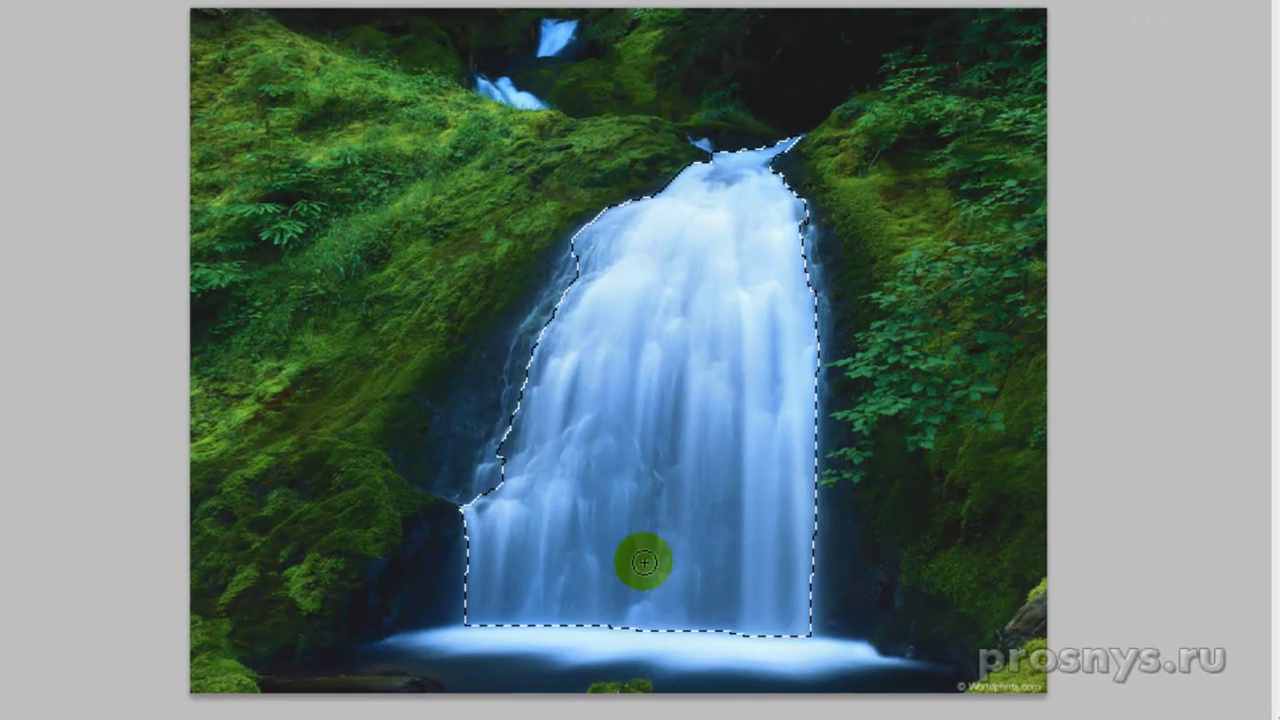
left_click_drag(643, 563, 541, 656)
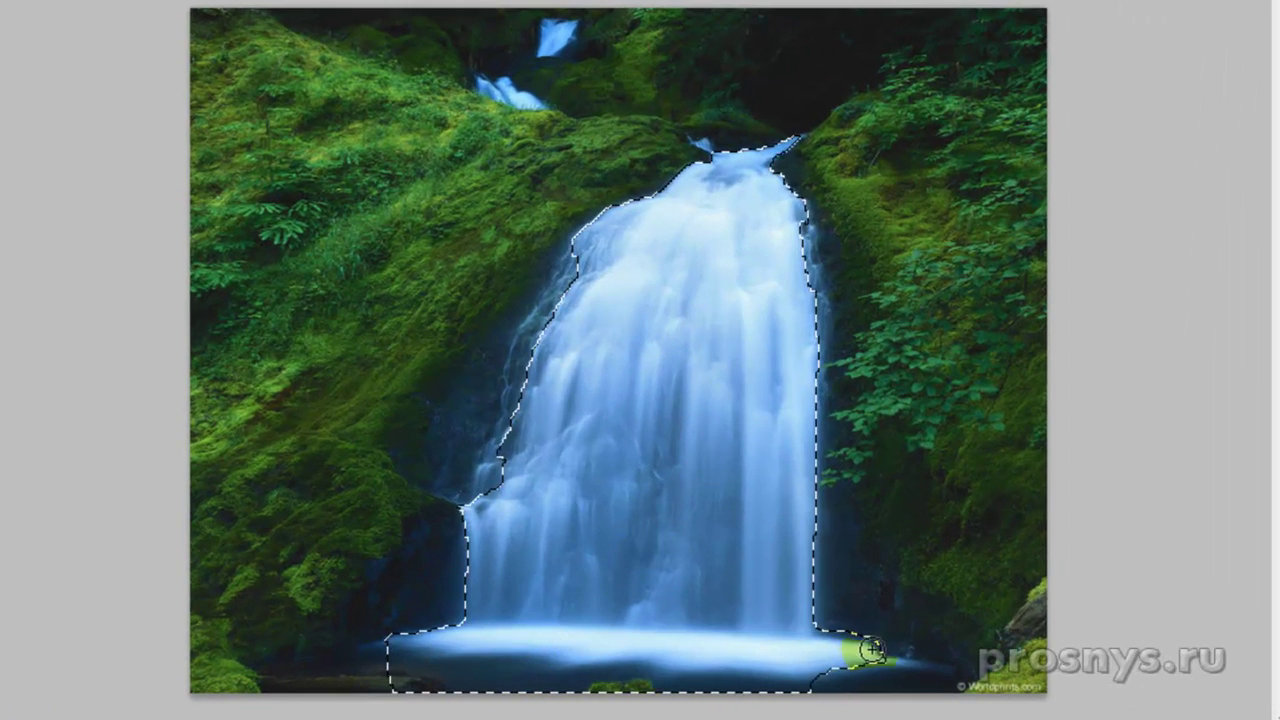
mouse_move(893, 656)
left_mouse_down()
mouse_move(699, 638)
mouse_move(516, 590)
mouse_move(520, 556)
left_mouse_up()
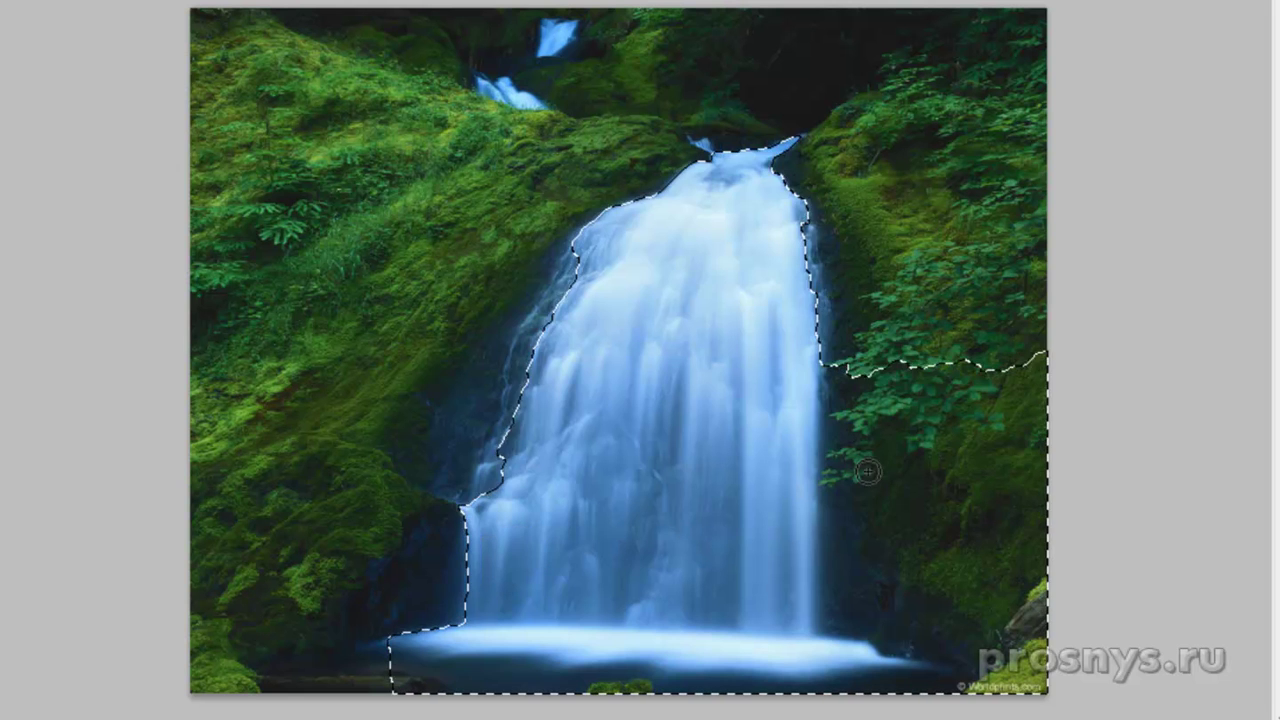
Subtract the foliage beside the waterfall from the selection and add the small upper streams and the waterfall's outer edges
left_click(751, 392)
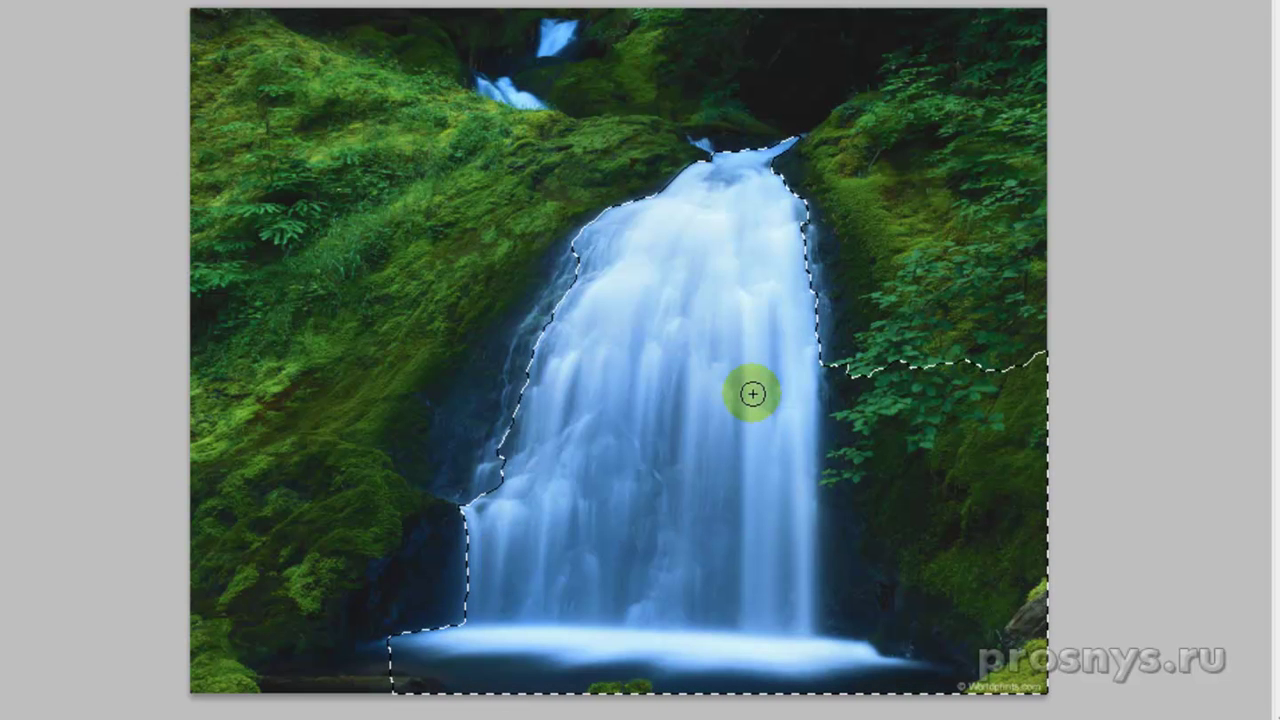
key("alt")
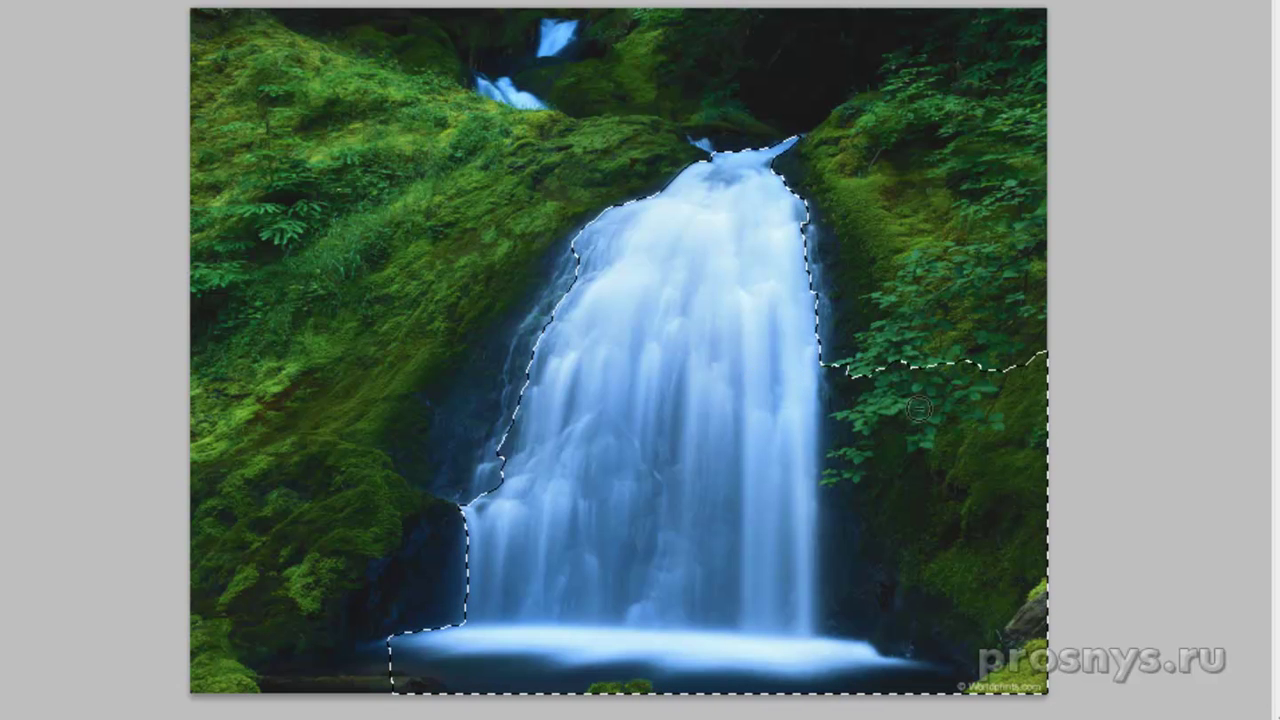
mouse_move(921, 355)
left_mouse_down()
mouse_move(944, 458)
mouse_move(989, 482)
mouse_move(1000, 435)
mouse_move(987, 494)
mouse_move(1000, 615)
left_mouse_up()
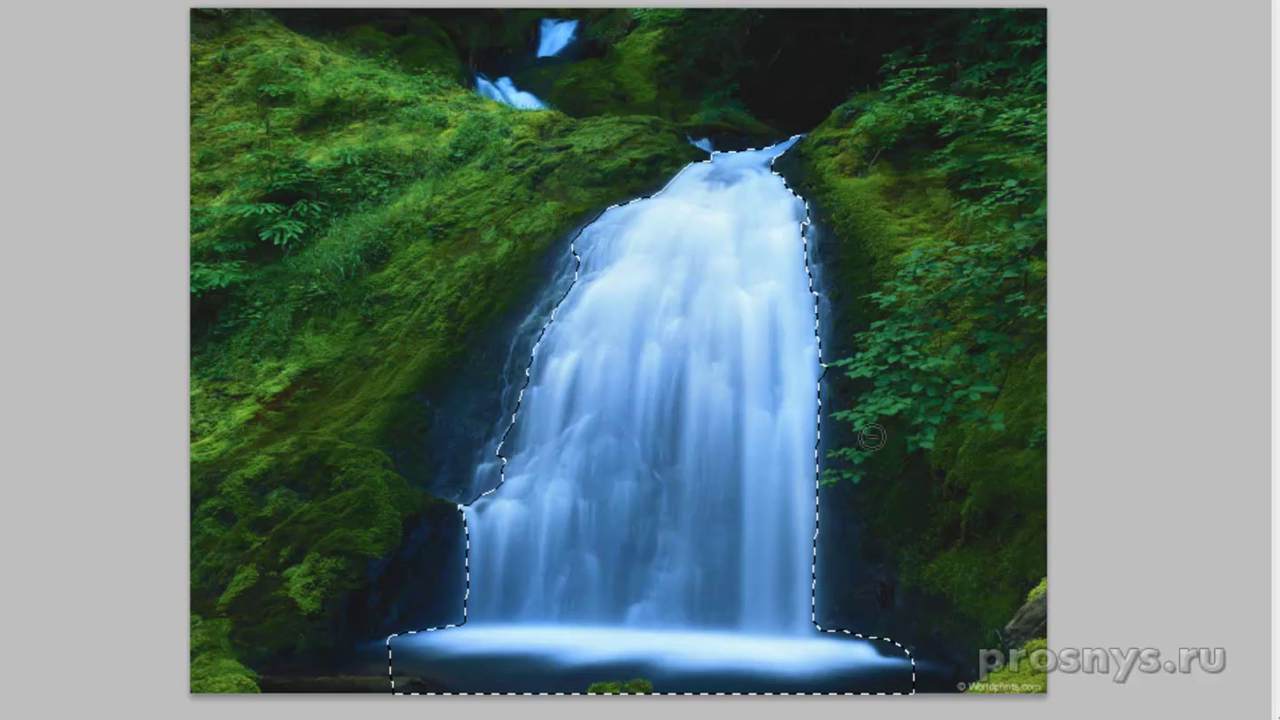
mouse_move(521, 121)
left_mouse_down()
mouse_move(666, 342)
mouse_move(829, 314)
mouse_move(707, 147)
left_mouse_up()
mouse_move(700, 237)
left_mouse_down()
mouse_move(714, 437)
mouse_move(533, 416)
left_mouse_up()
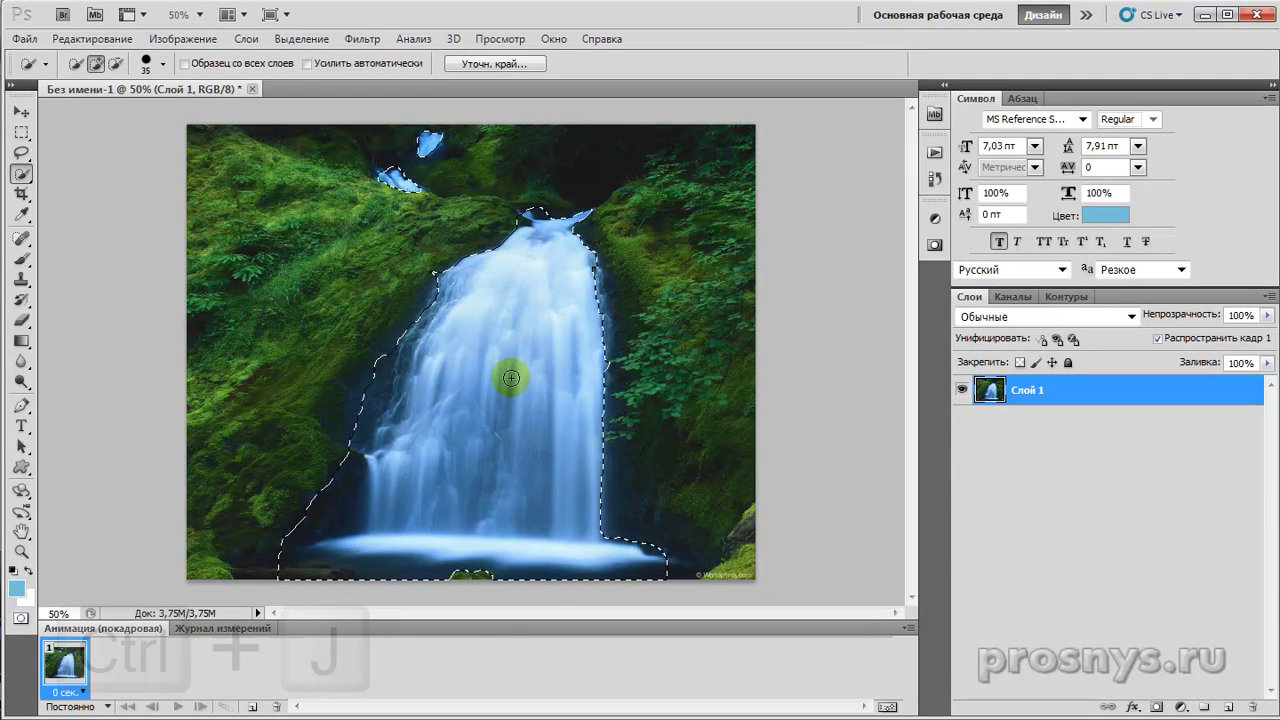
Copy the selected water to a new layer and duplicate that layer twice
key("ctrl+j")
key("ctrl+j")
key("ctrl+j")
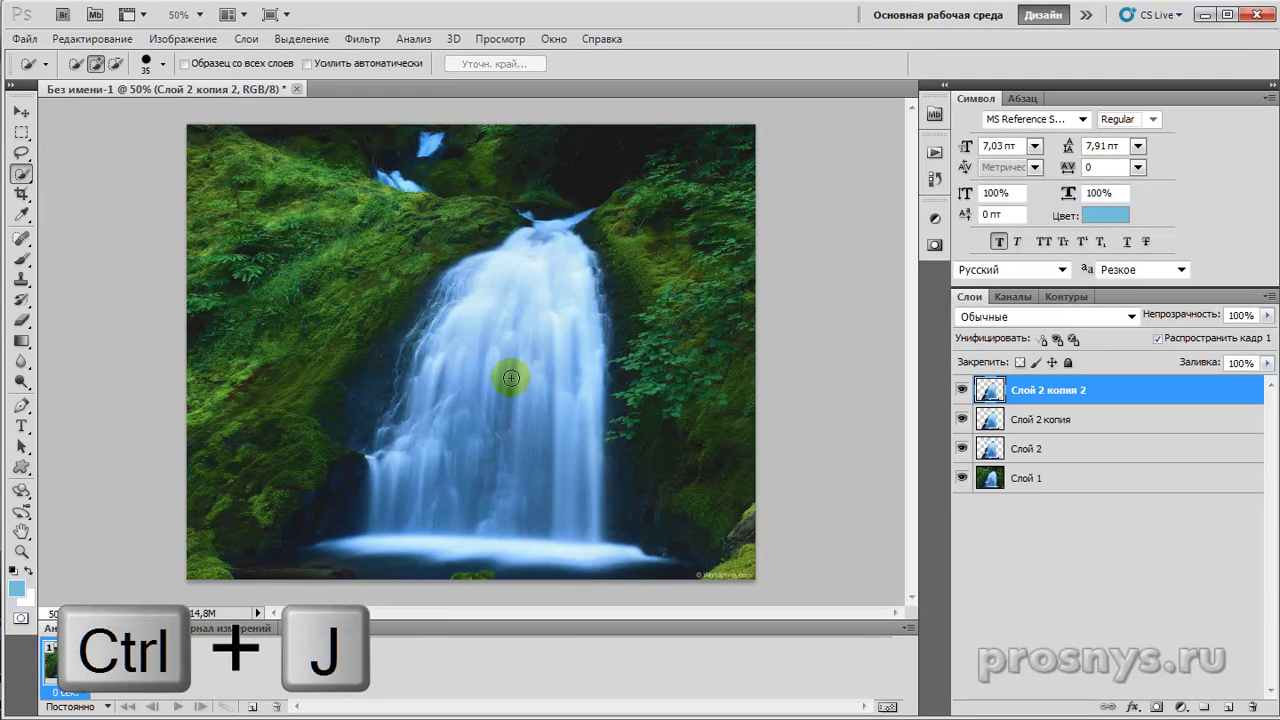
Apply the Ocean Ripple filter (Океанские волны) to Слой 2 копия 2 with wave size 4 and strength 10
left_click(350, 42)
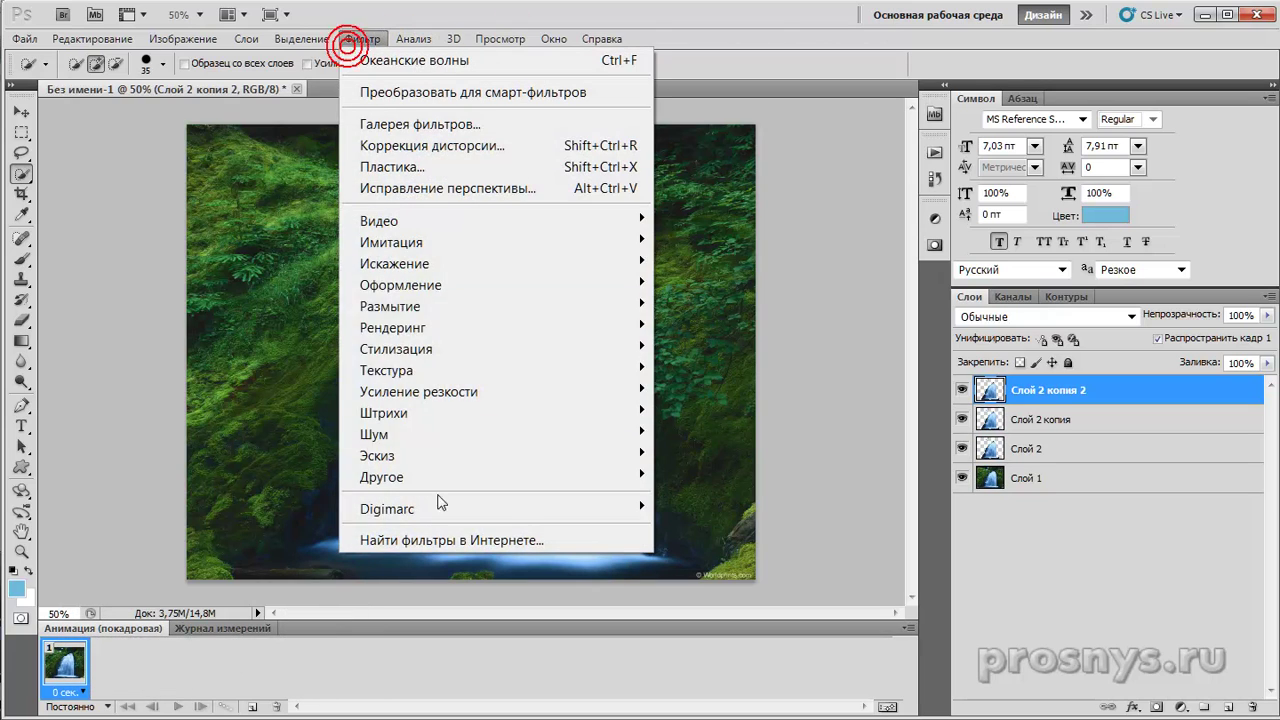
mouse_move(466, 263)
left_click(750, 355)
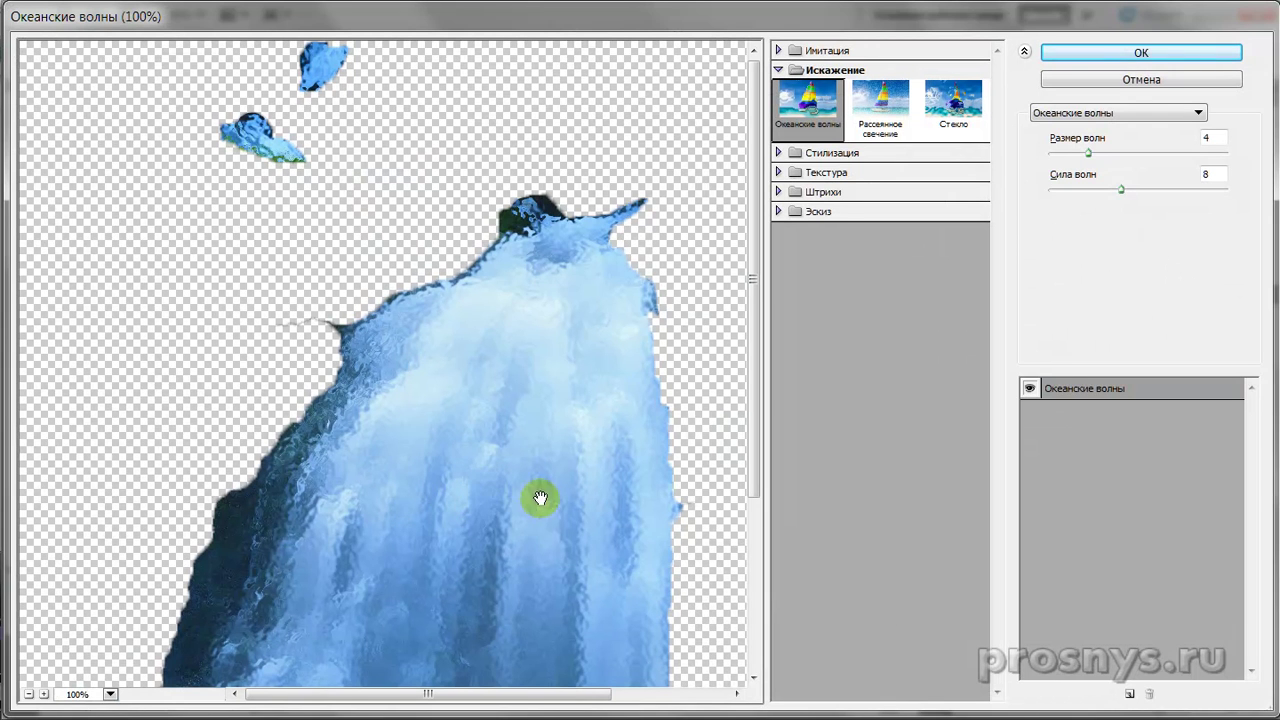
left_click_drag(1090, 153, 1140, 225)
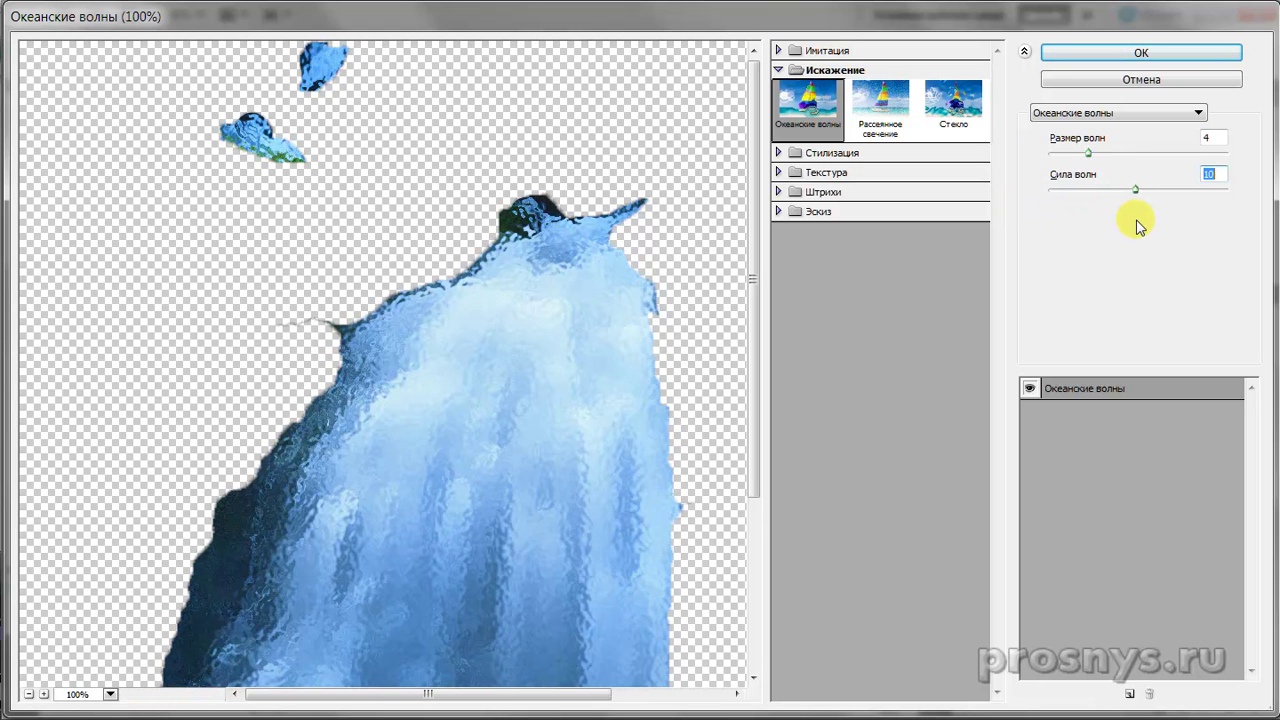
left_click(1058, 53)
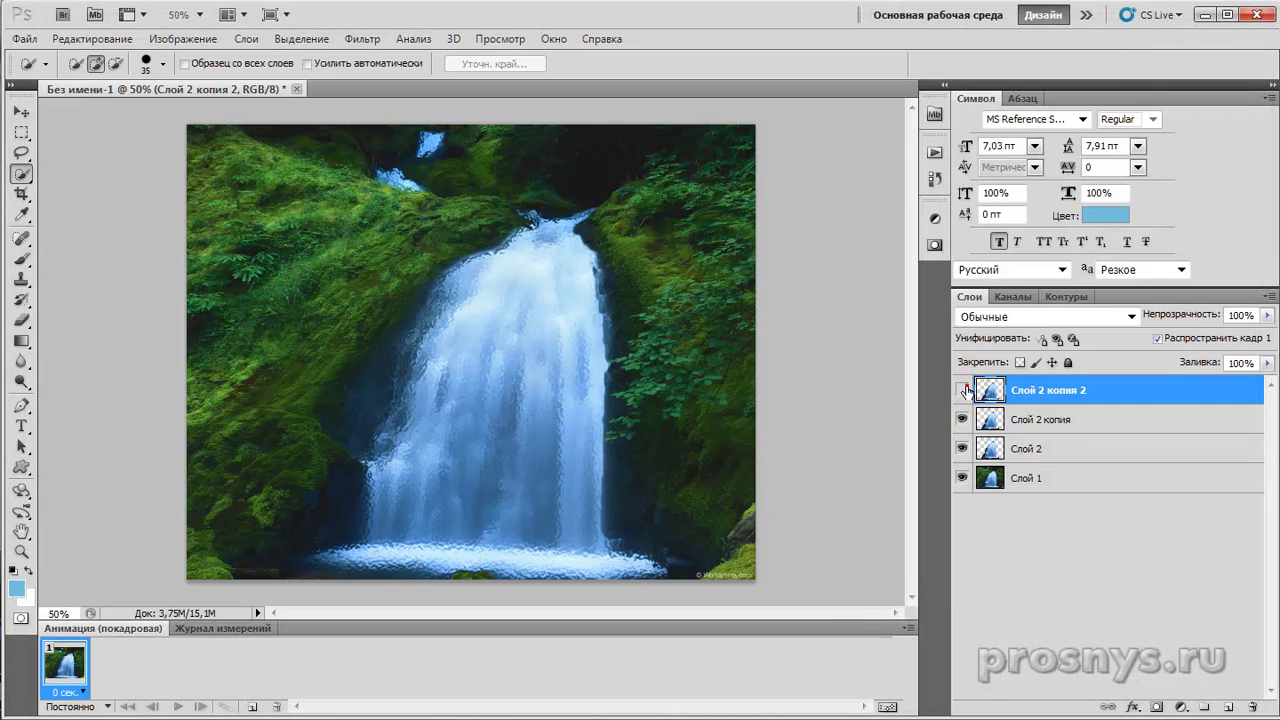
Repeat the ripple filter on Слой 2 копия and Слой 2, hiding each copy above the layer being filtered
left_click(963, 390)
left_click(1048, 421)
key("ctrl+f")
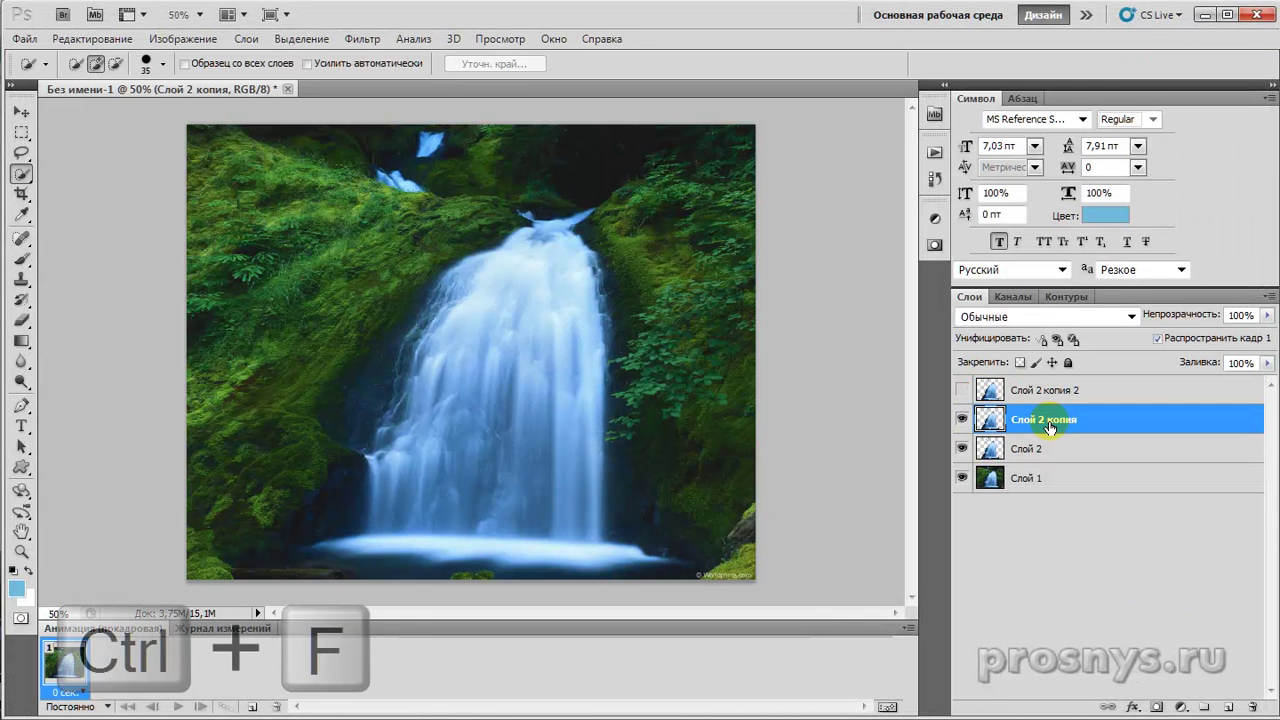
left_click(963, 421)
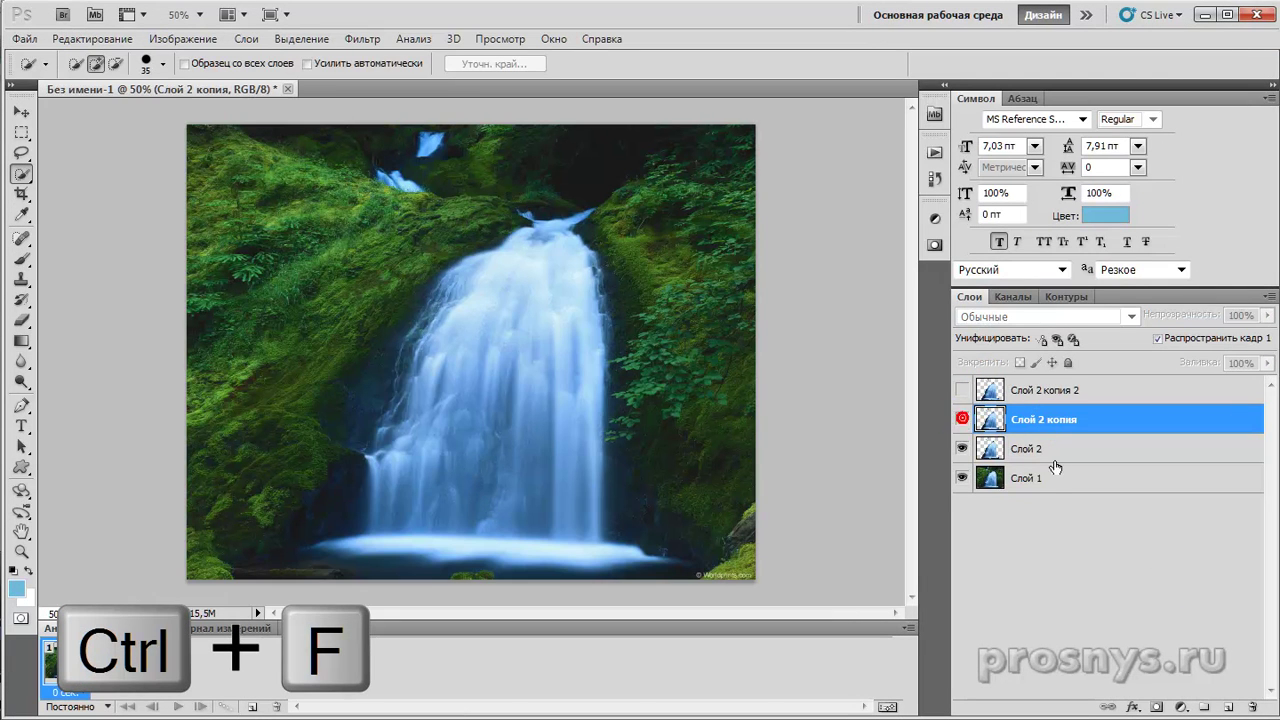
left_click(1058, 454)
key("ctrl+f")
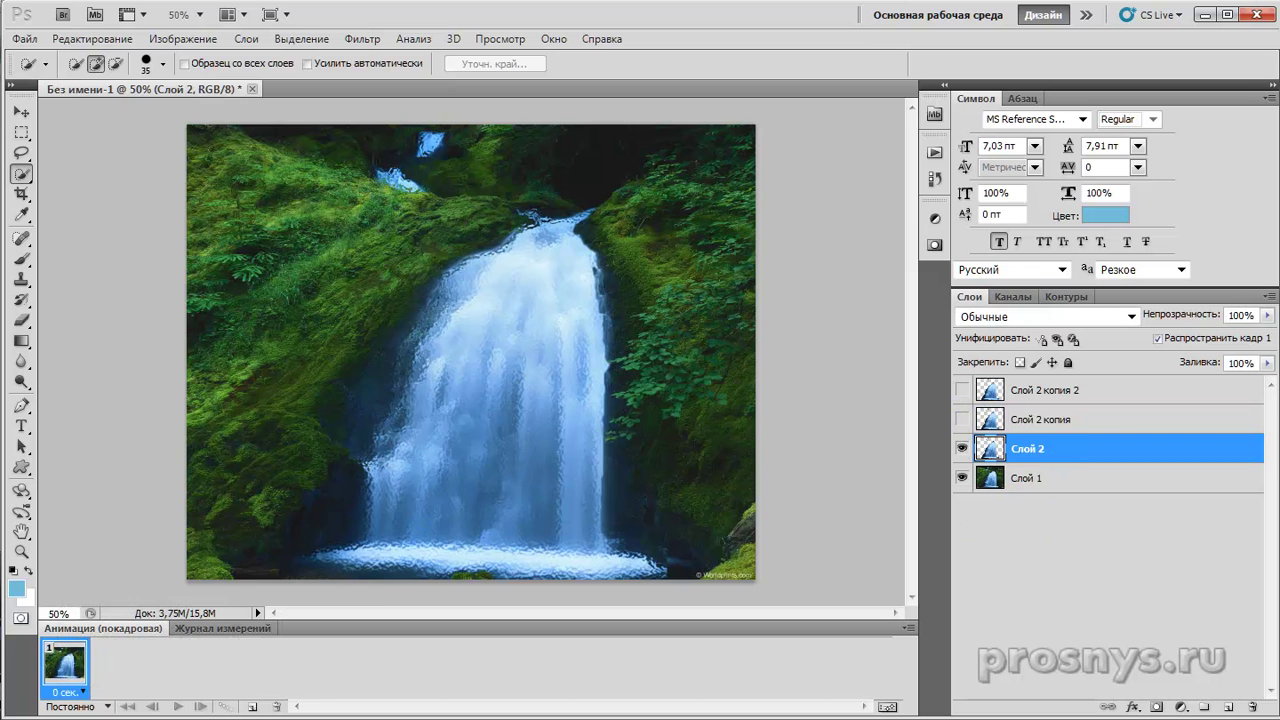
Set the first frame's delay to 0,2 seconds and add two frames, showing Слой 2 копия in the second and Слой 2 копия 2 in the third
left_click(87, 693)
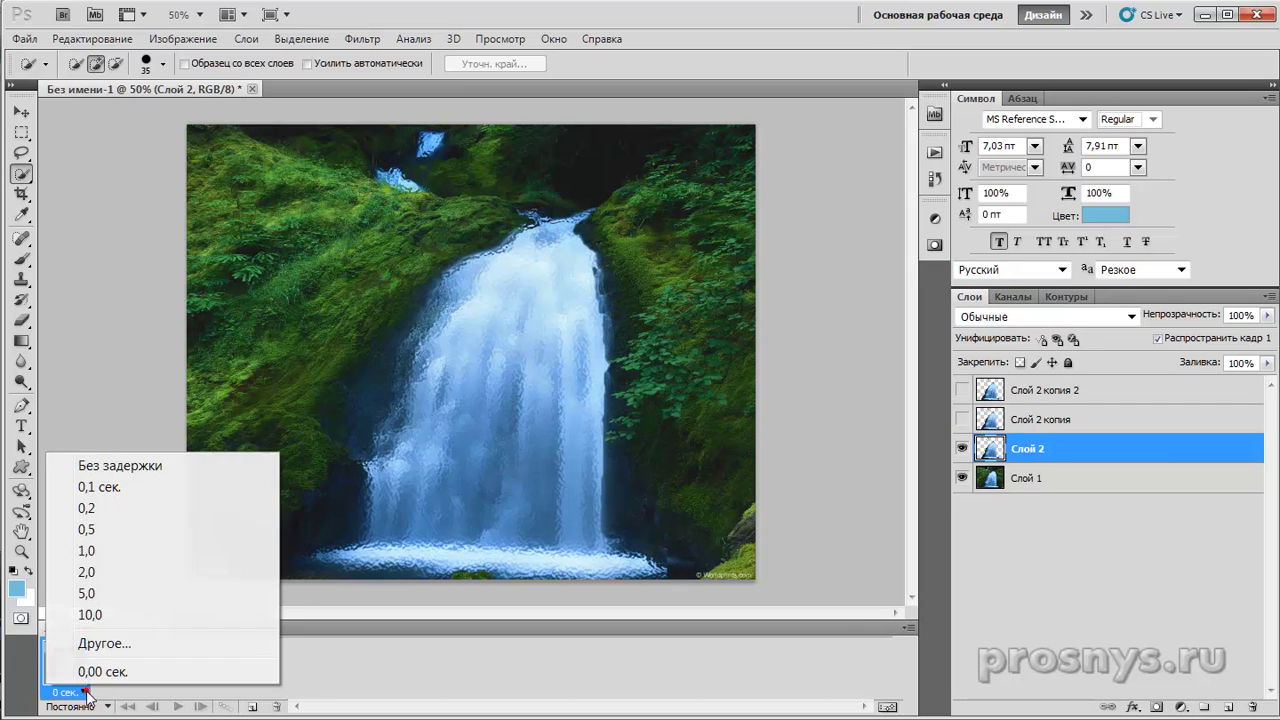
left_click(100, 506)
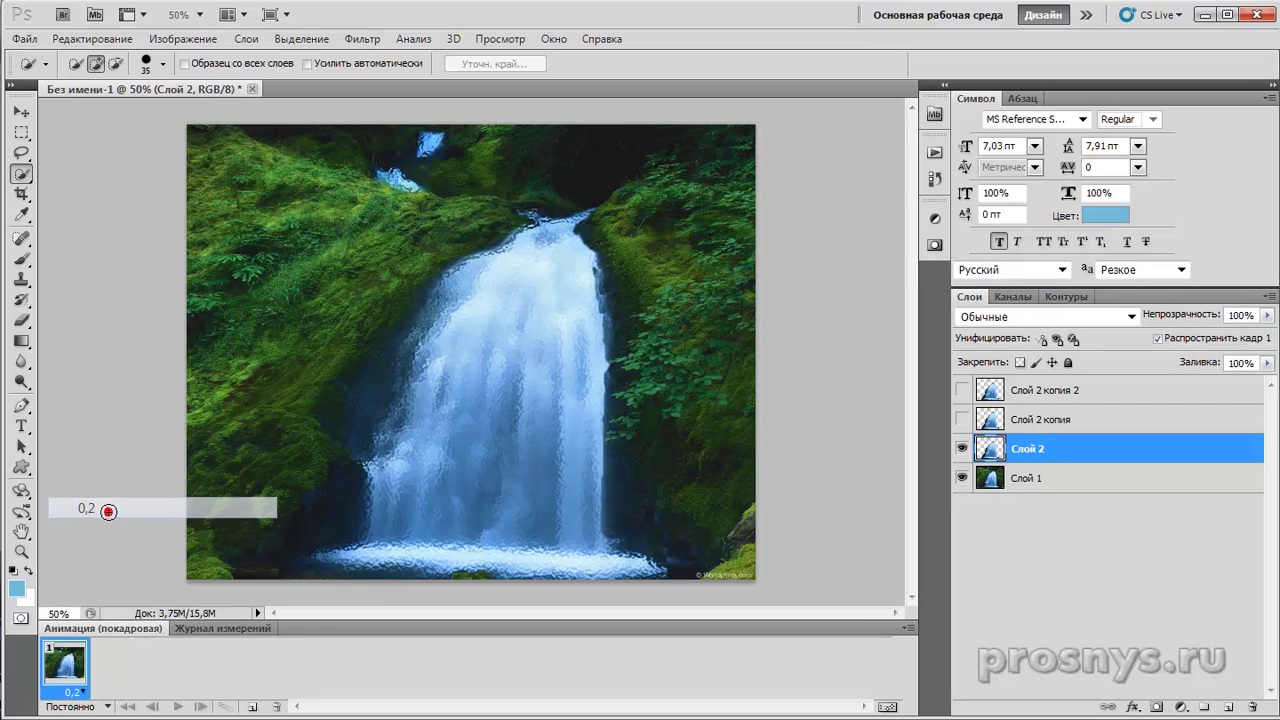
left_click(252, 707)
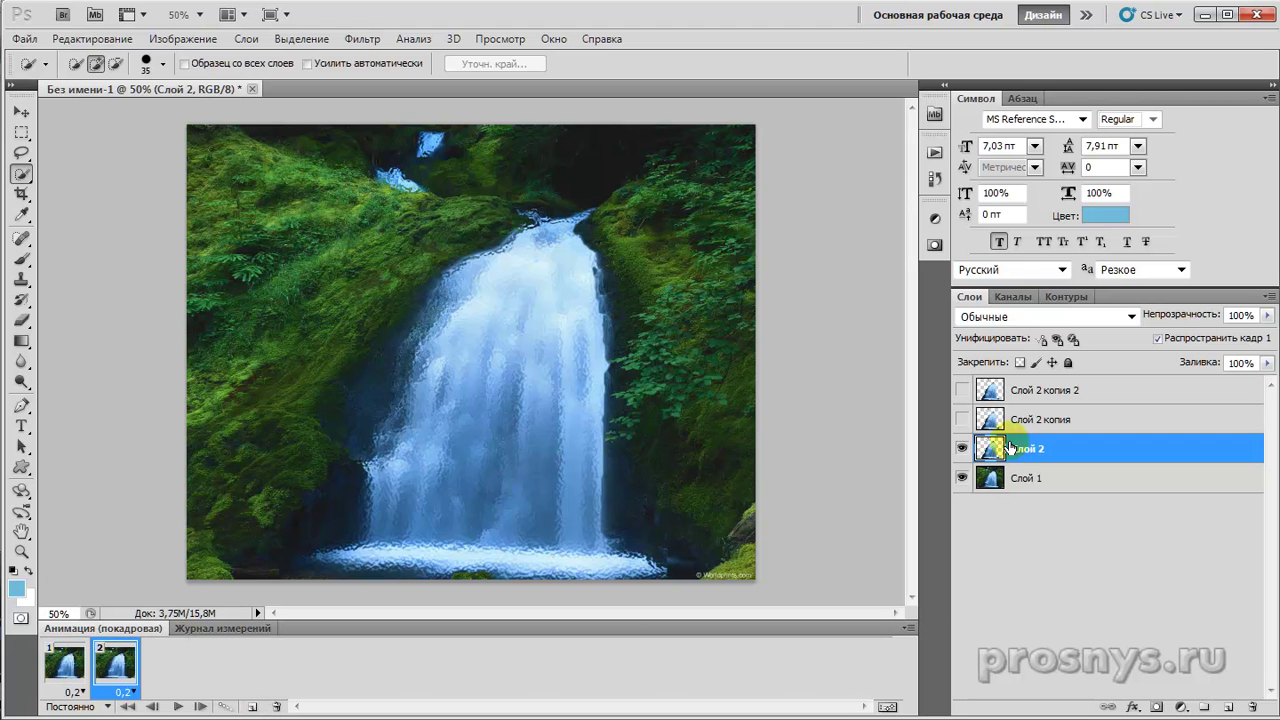
left_click(958, 420)
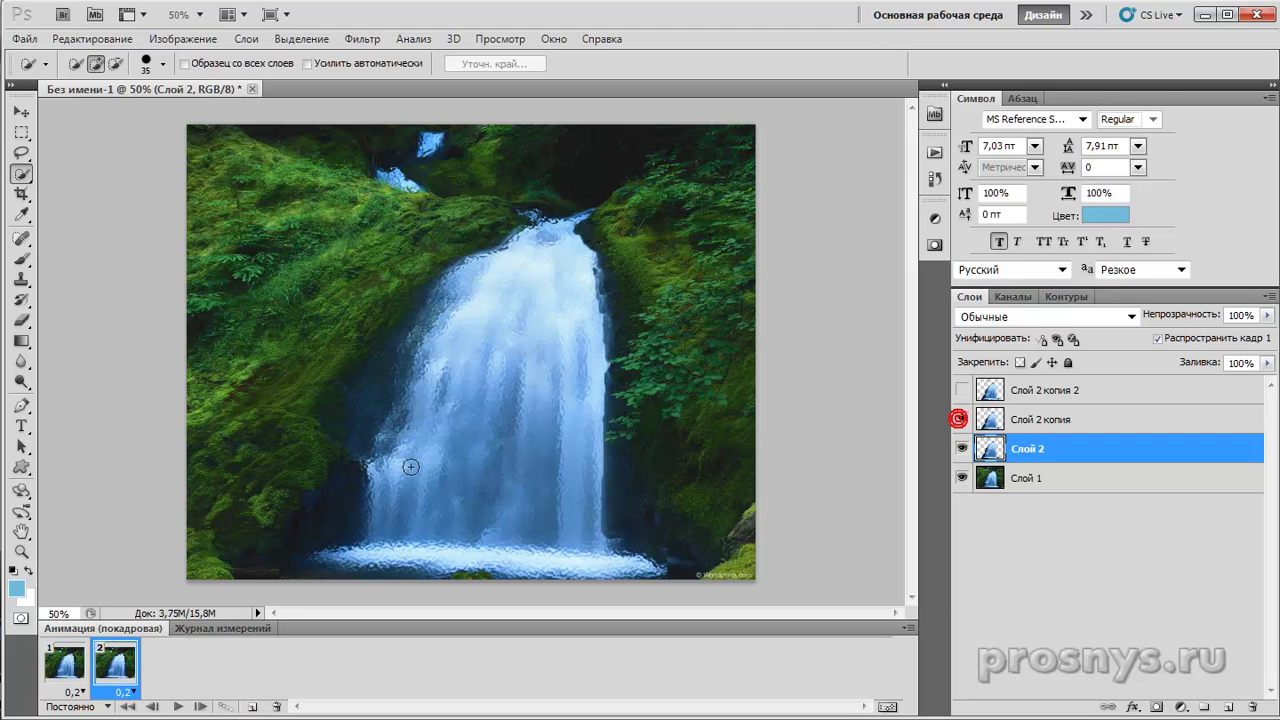
left_click(252, 707)
left_click(962, 391)
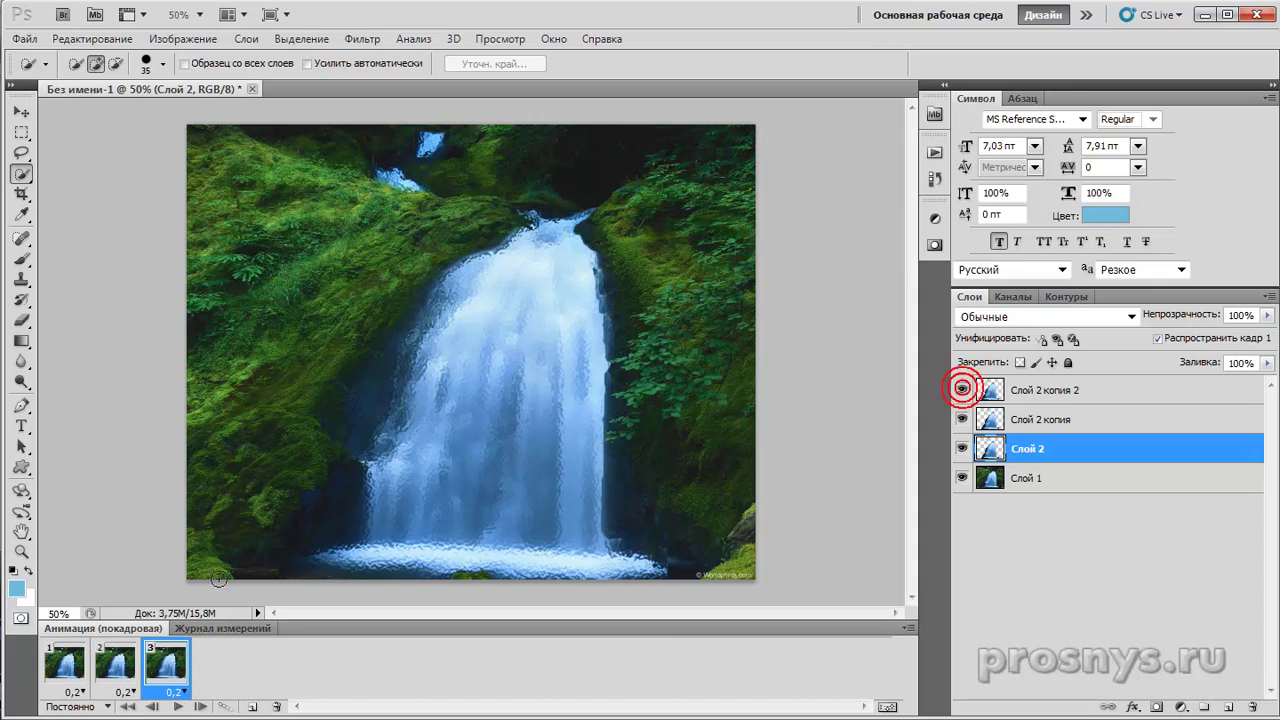